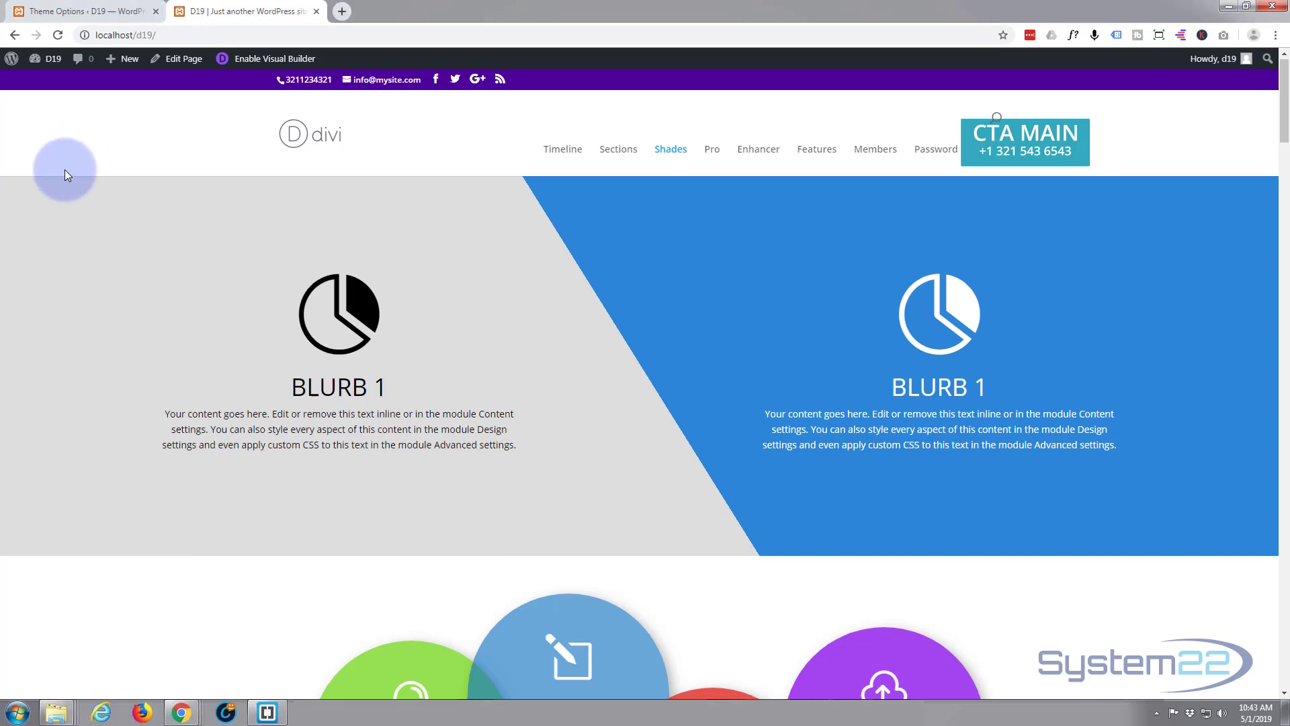
- Examine the hover effect on the Concept and Design circle blurbs of the live page
scroll(64, 172, "down", 3)
scroll(65, 168, "down", 2)
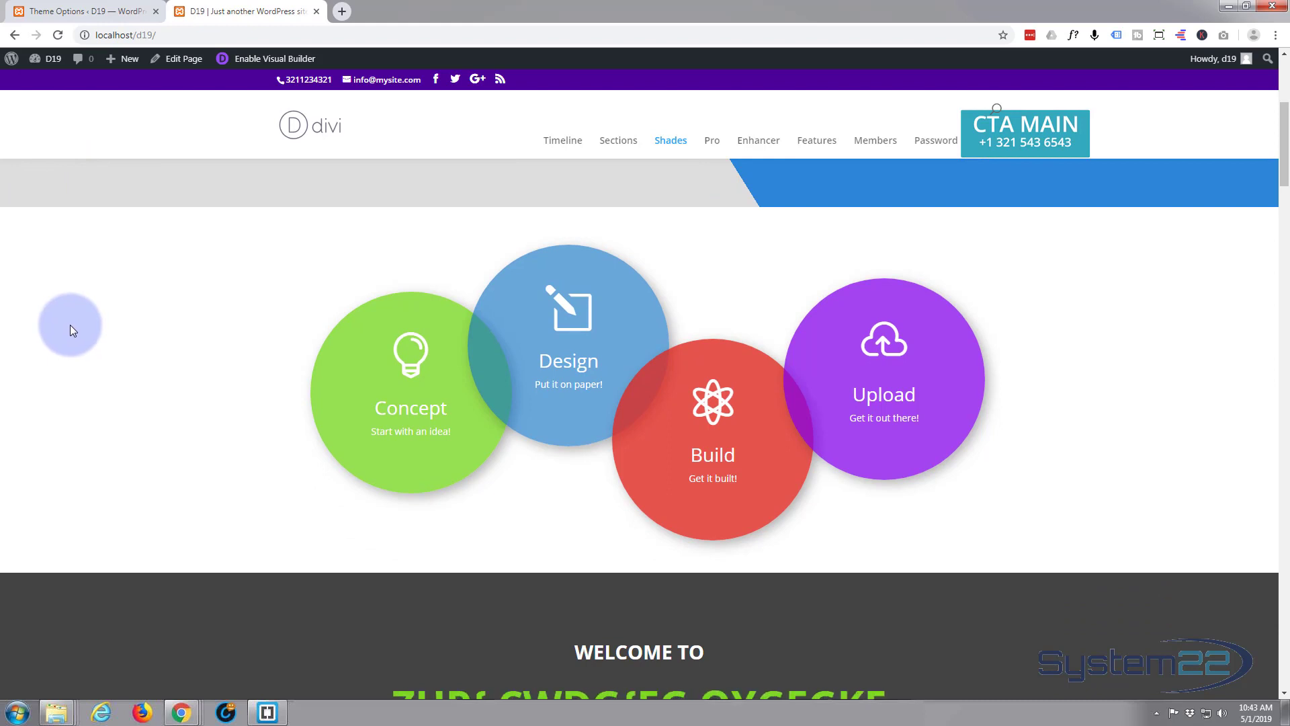
scroll(86, 313, "down", 1)
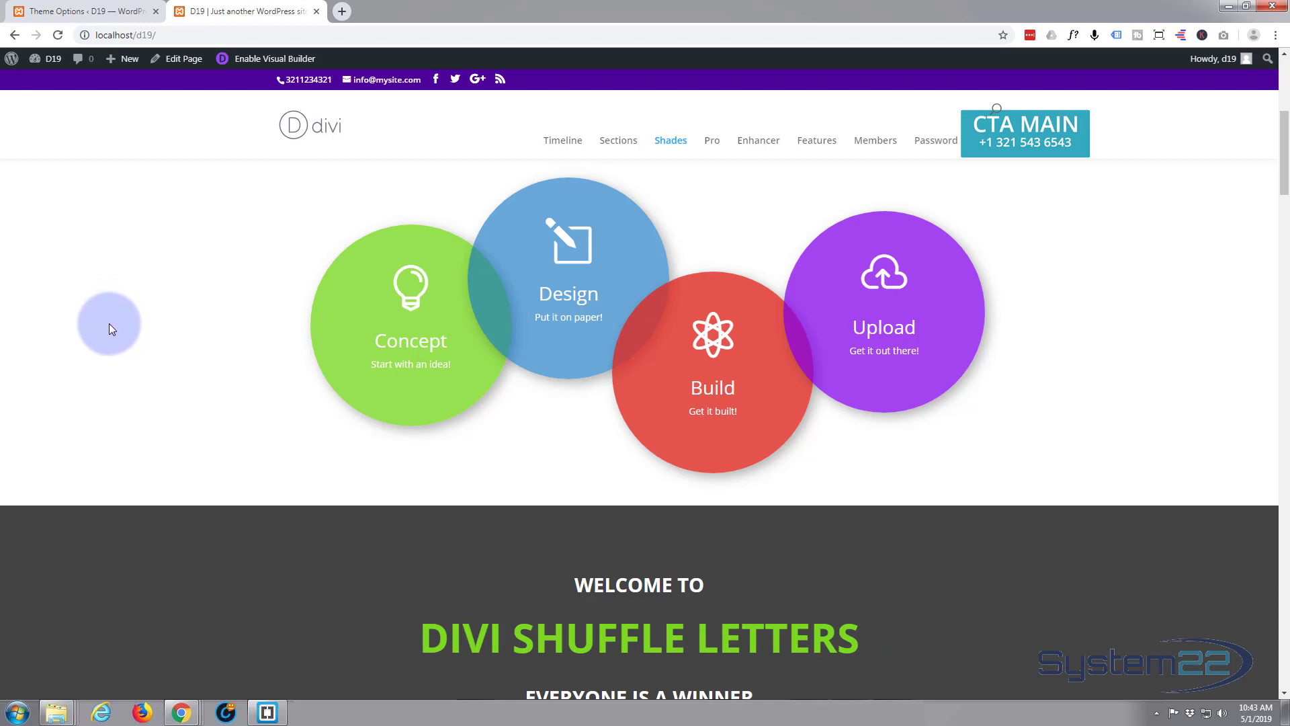
mouse_move(344, 320)
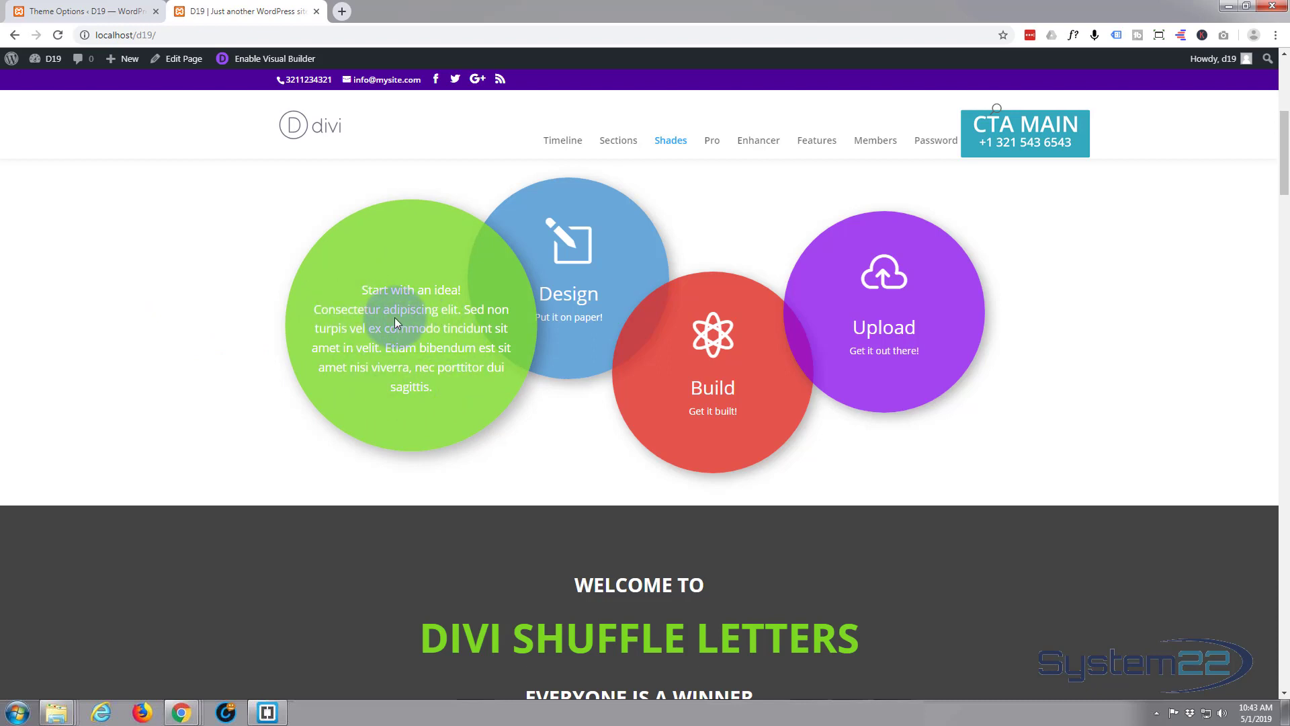
mouse_move(588, 270)
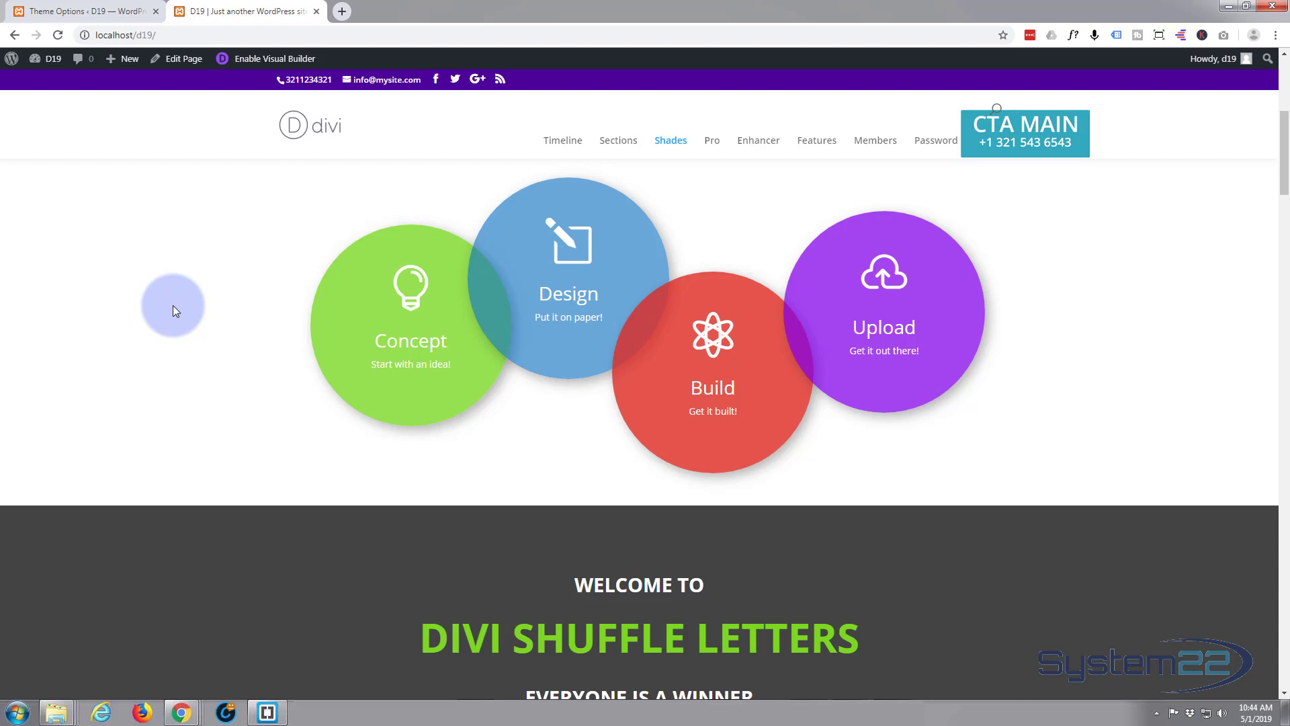
- Enable the Visual Builder and delete all custom CSS from the page settings, saving the change
left_click(260, 62)
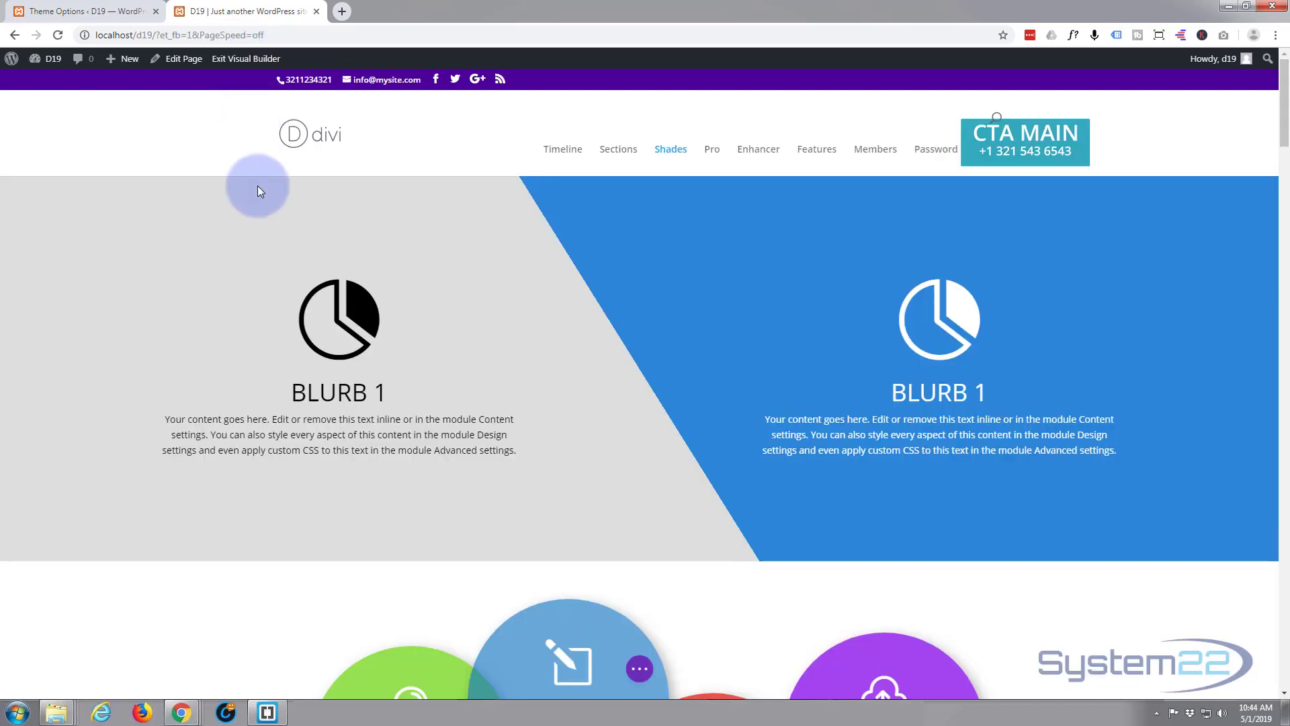
left_click(639, 670)
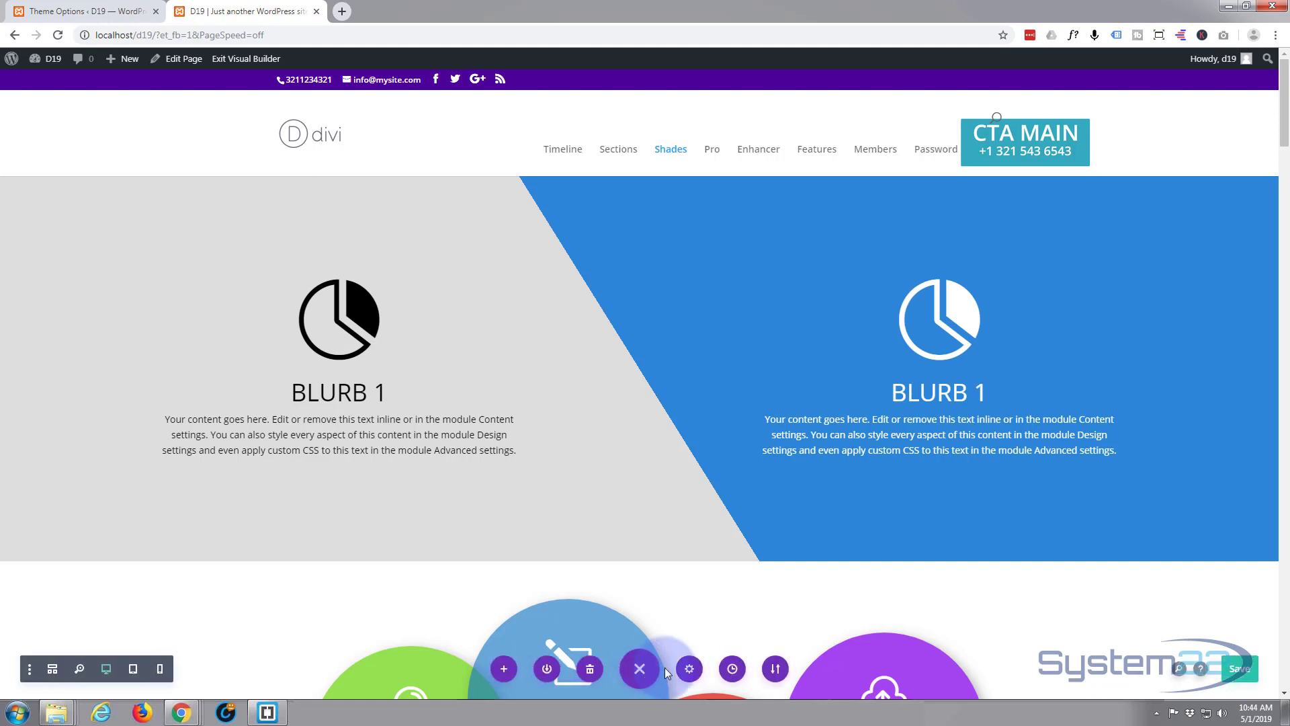
left_click(689, 669)
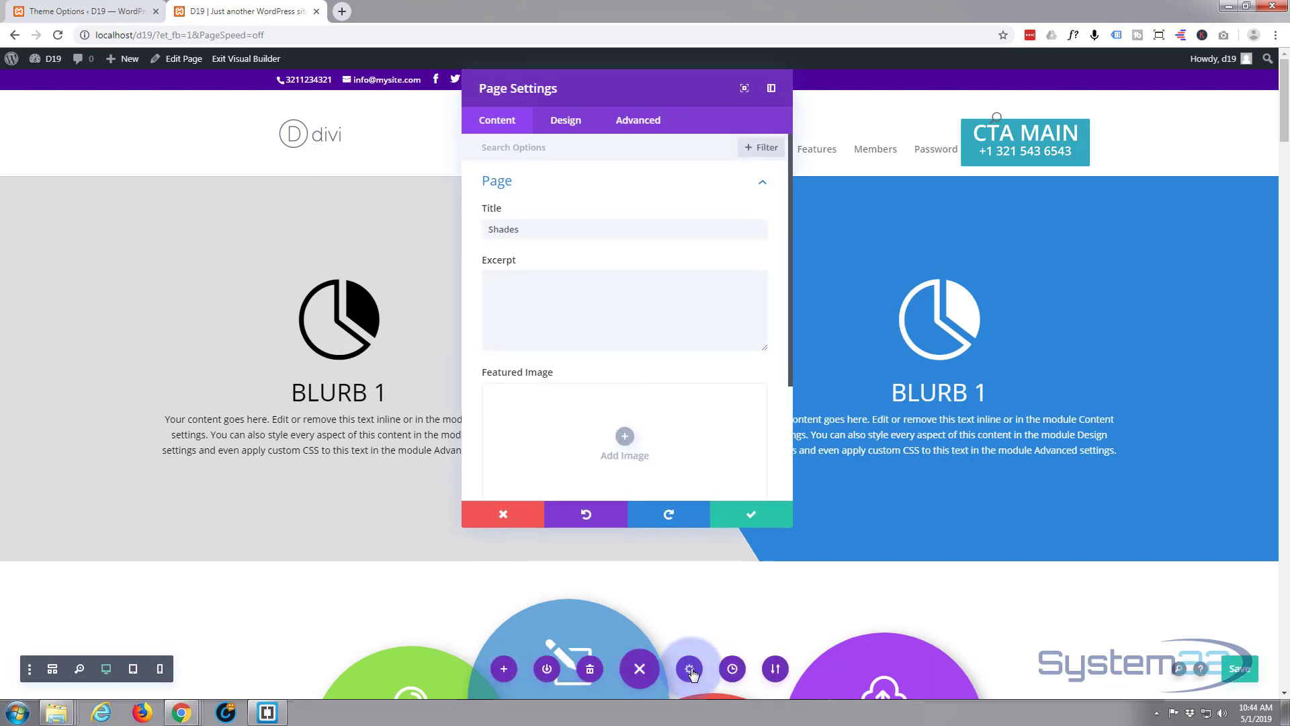
left_click(653, 121)
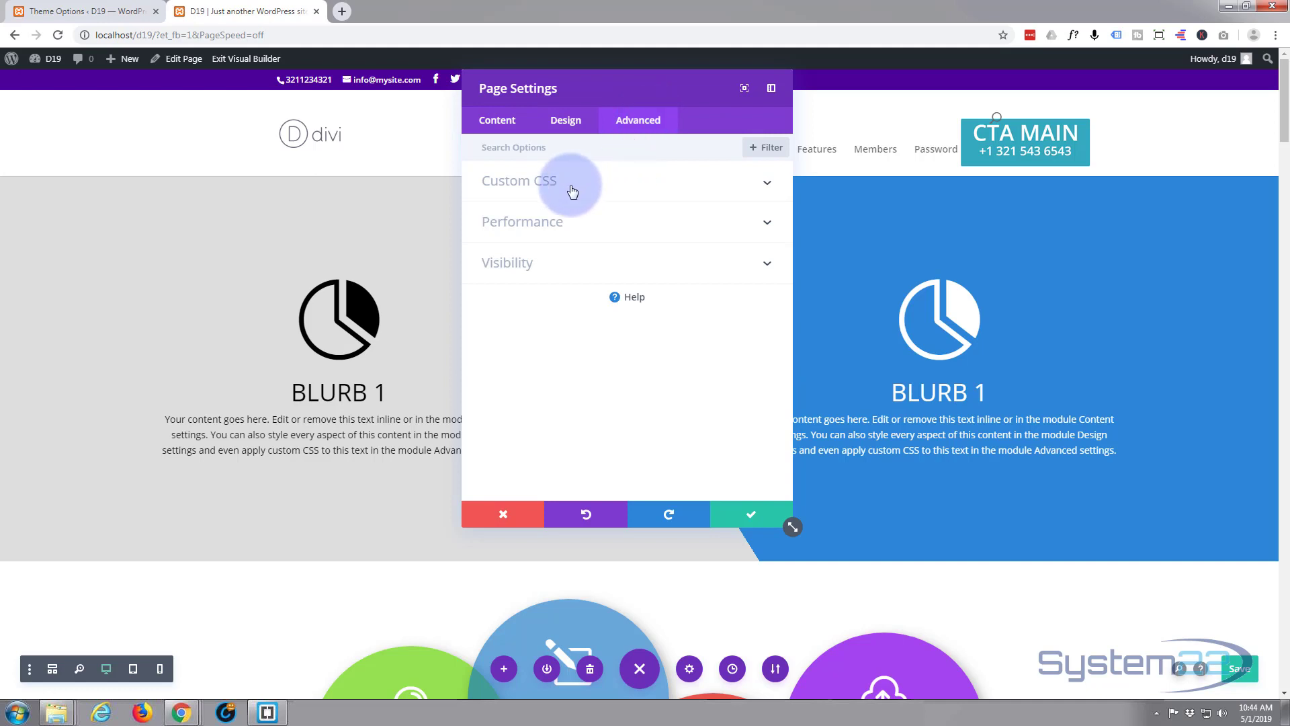
left_click(546, 186)
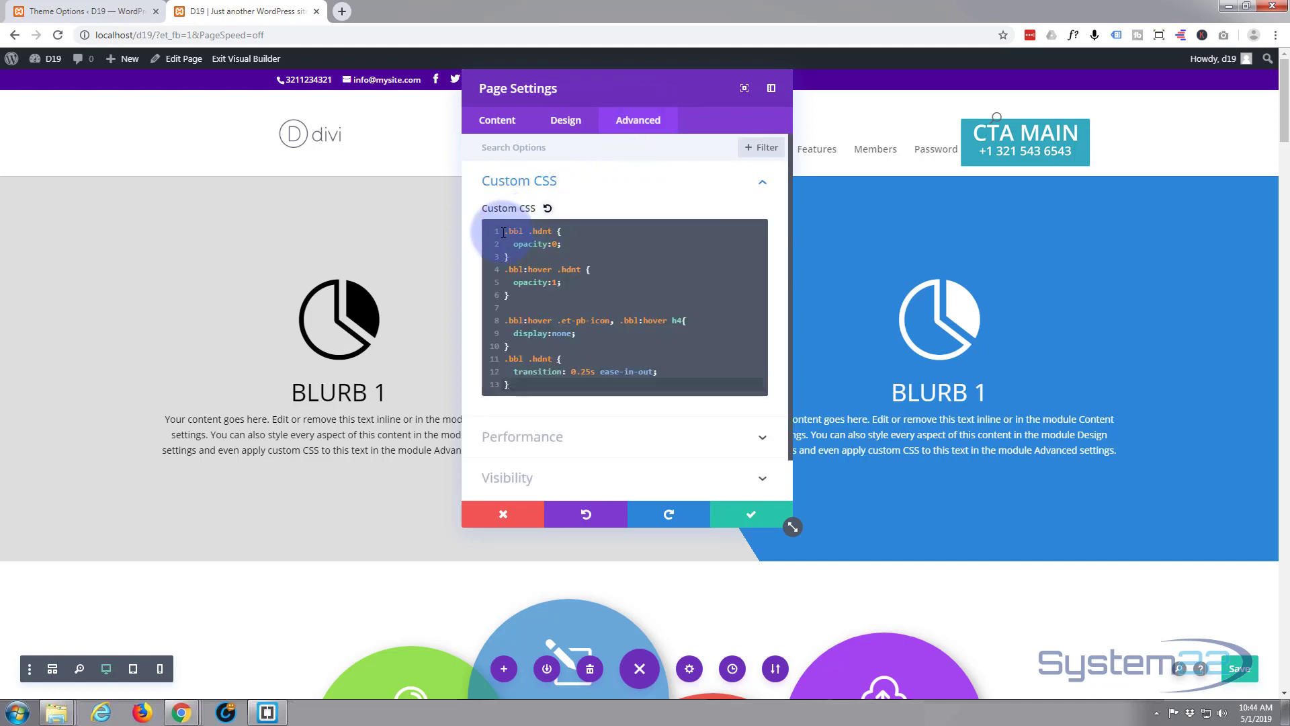
left_click_drag(504, 230, 566, 401)
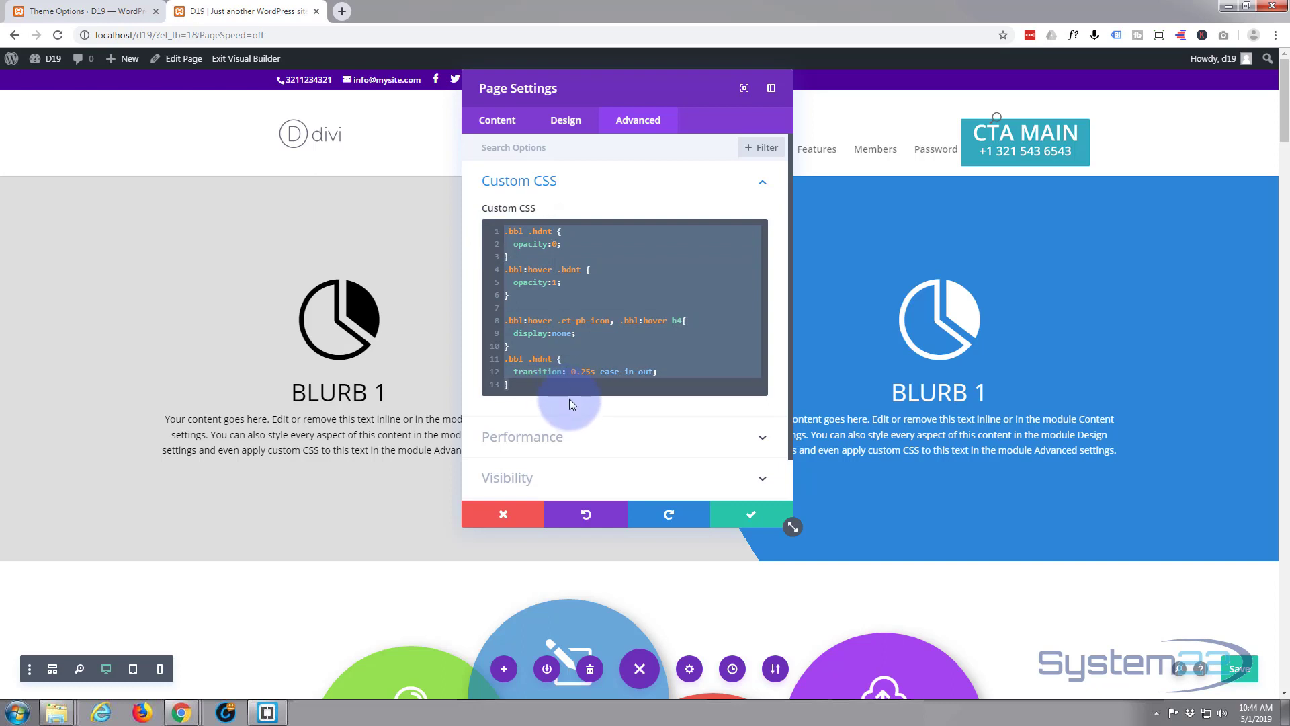
key("BackSpace")
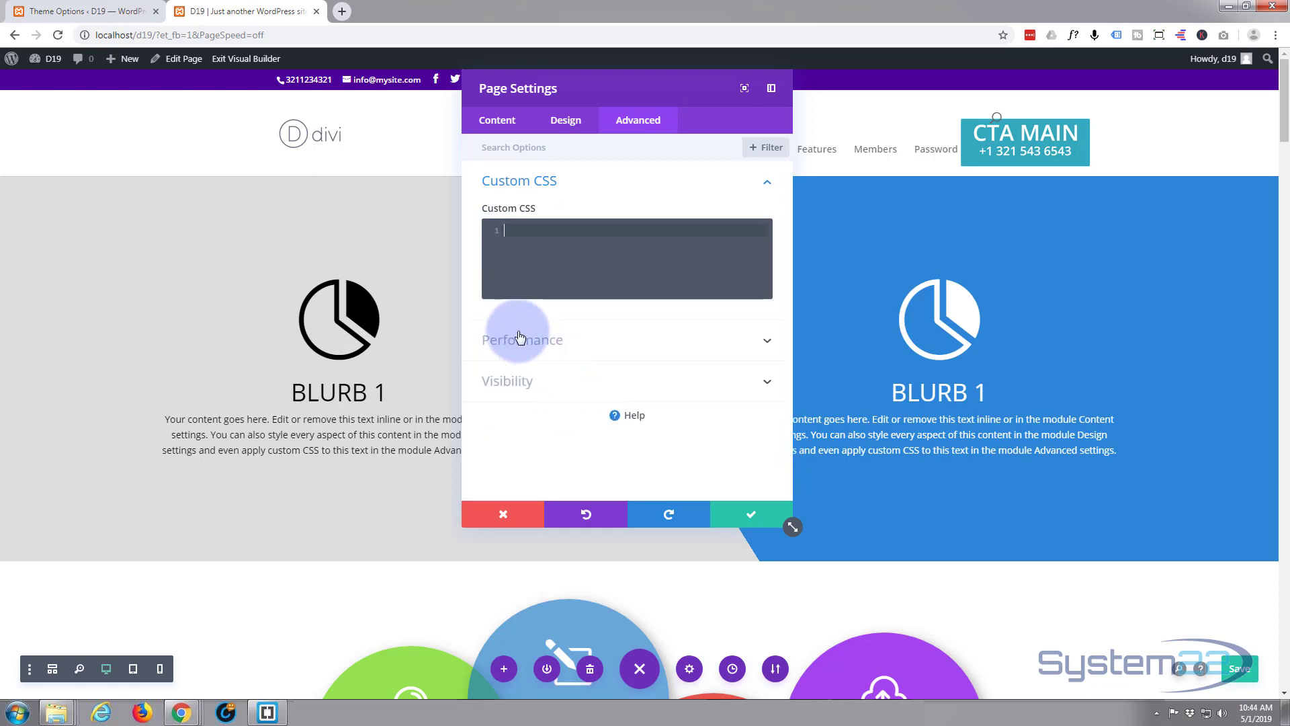
left_click(746, 518)
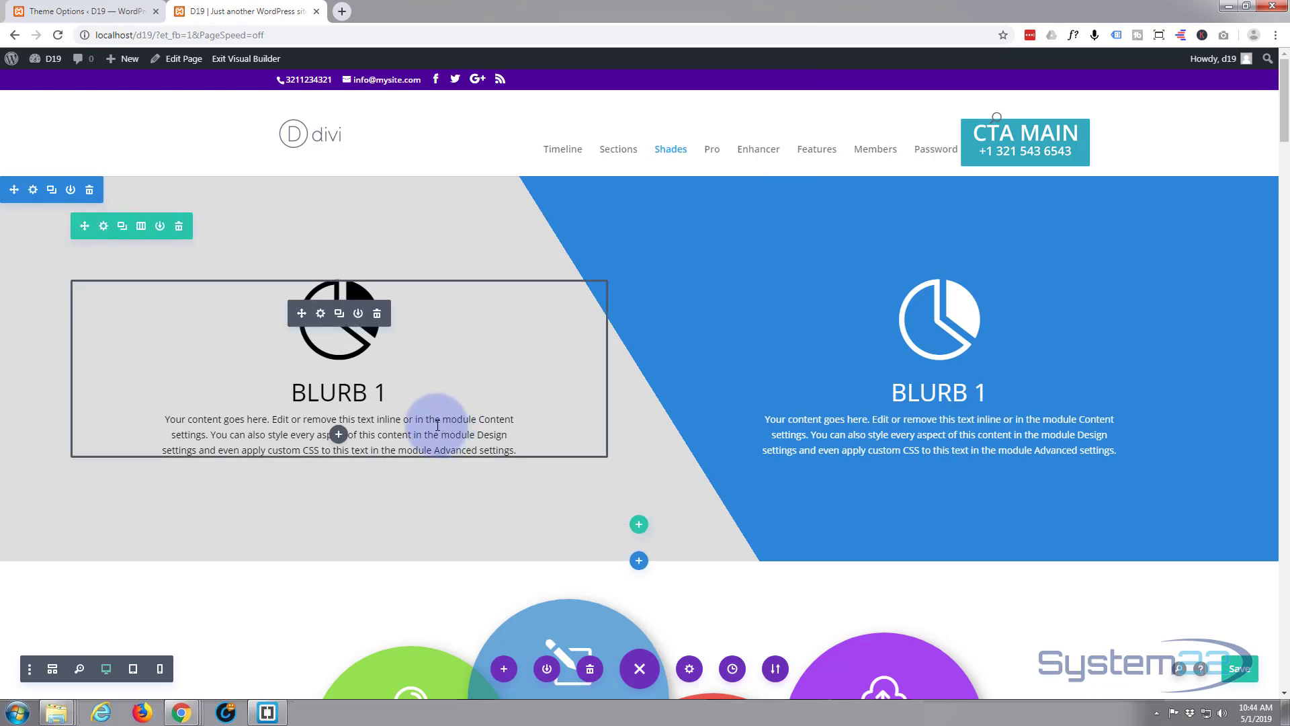
- Assign the CSS class bbl to the Concept blurb in the circle section above the Lorem Ipsum banner, and copy the class name
scroll(277, 446, "down", 2)
scroll(276, 445, "down", 9)
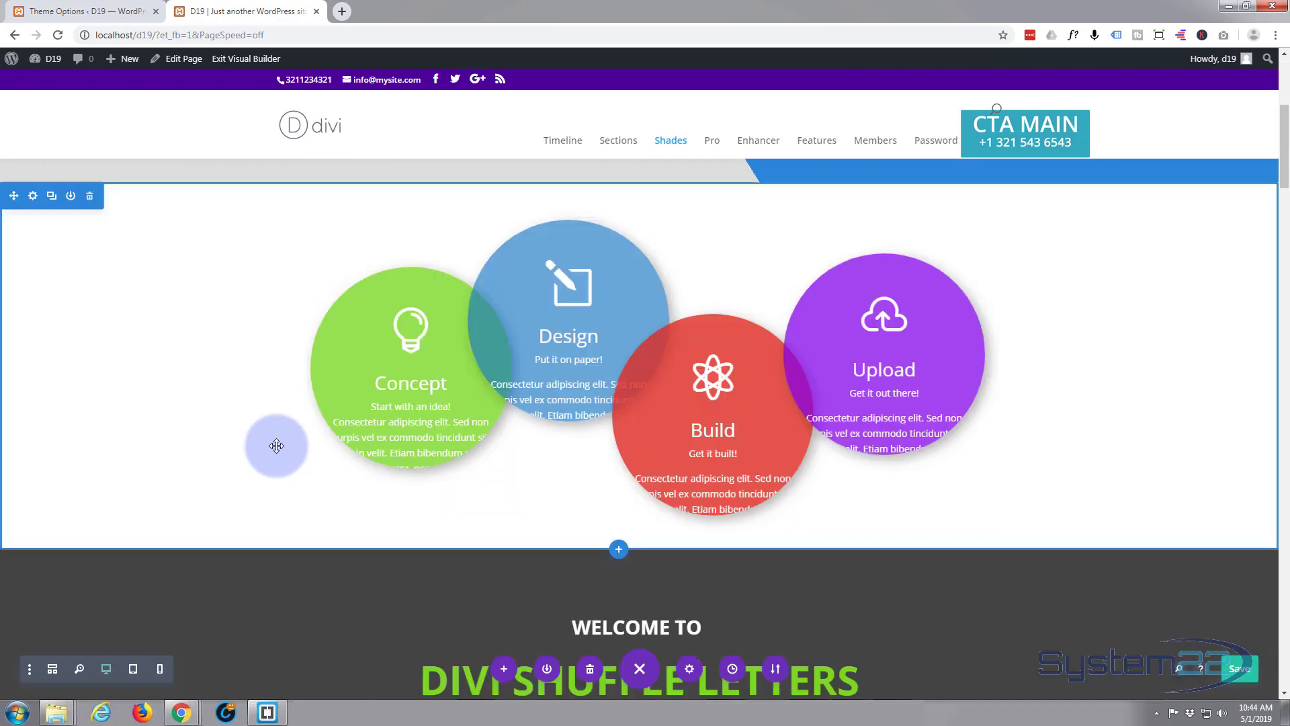
scroll(277, 445, "down", 3)
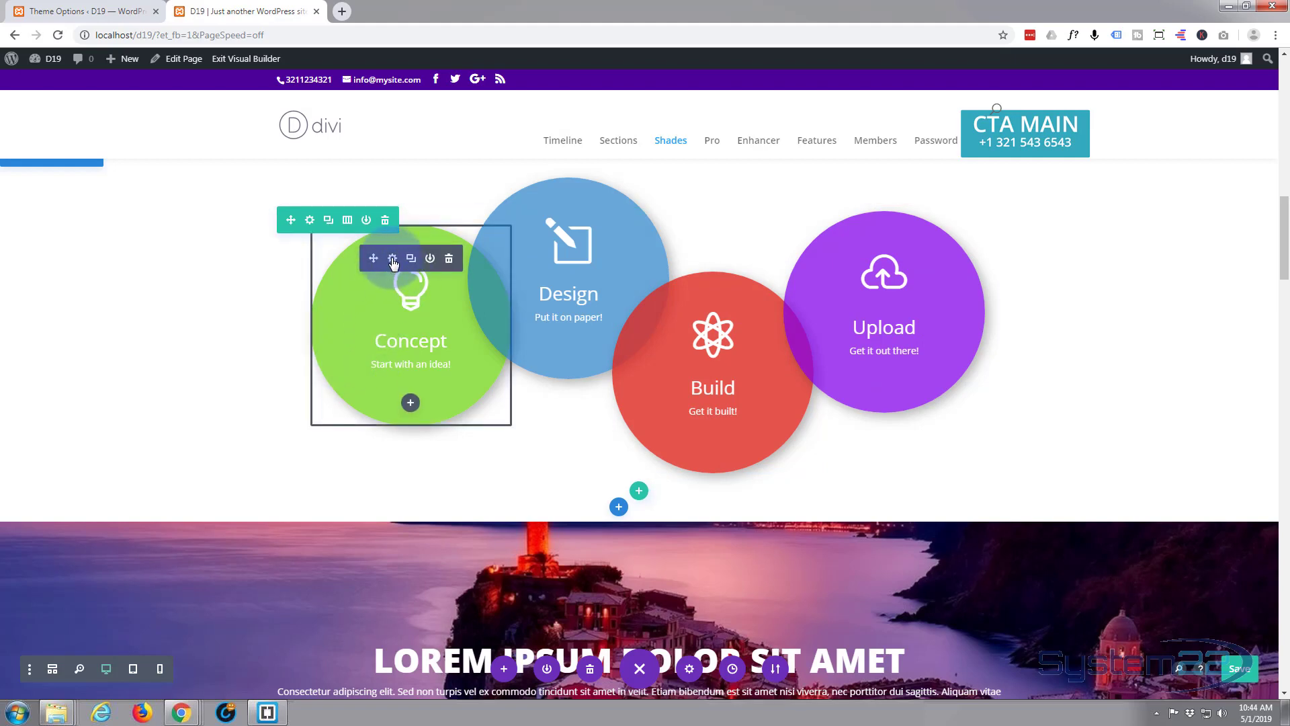
left_click(393, 260)
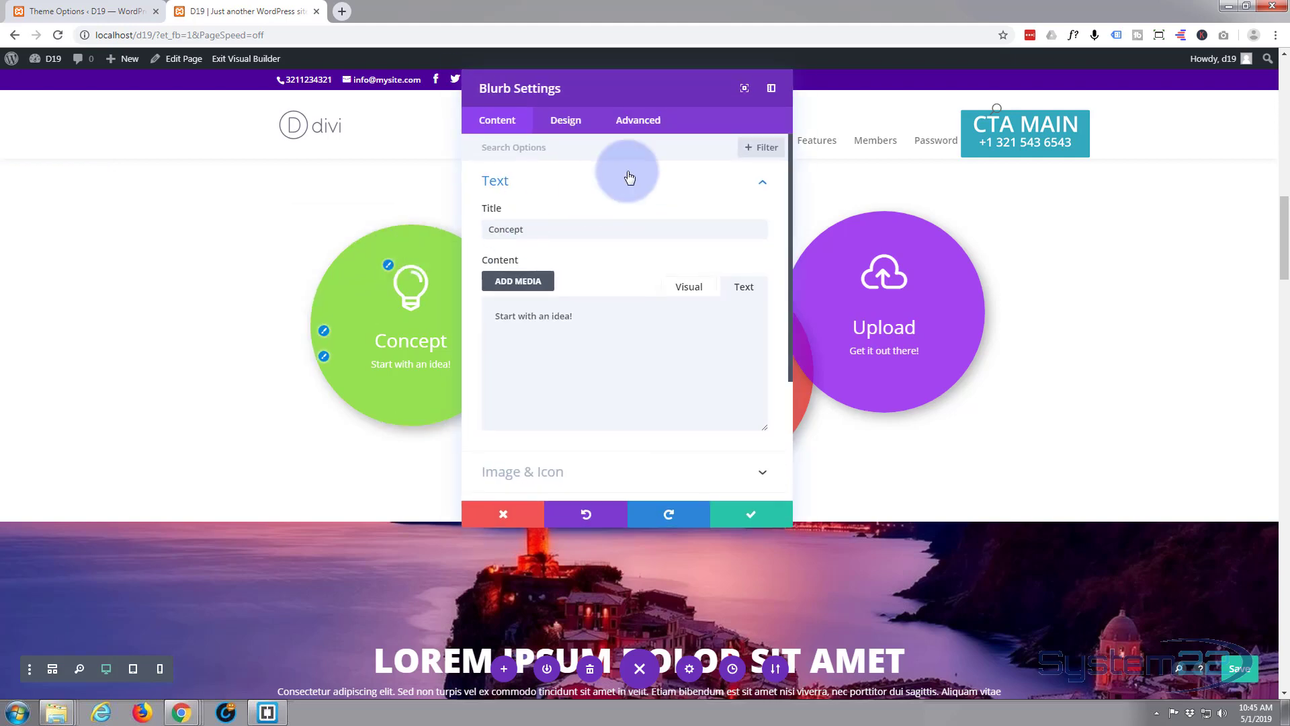
left_click(651, 128)
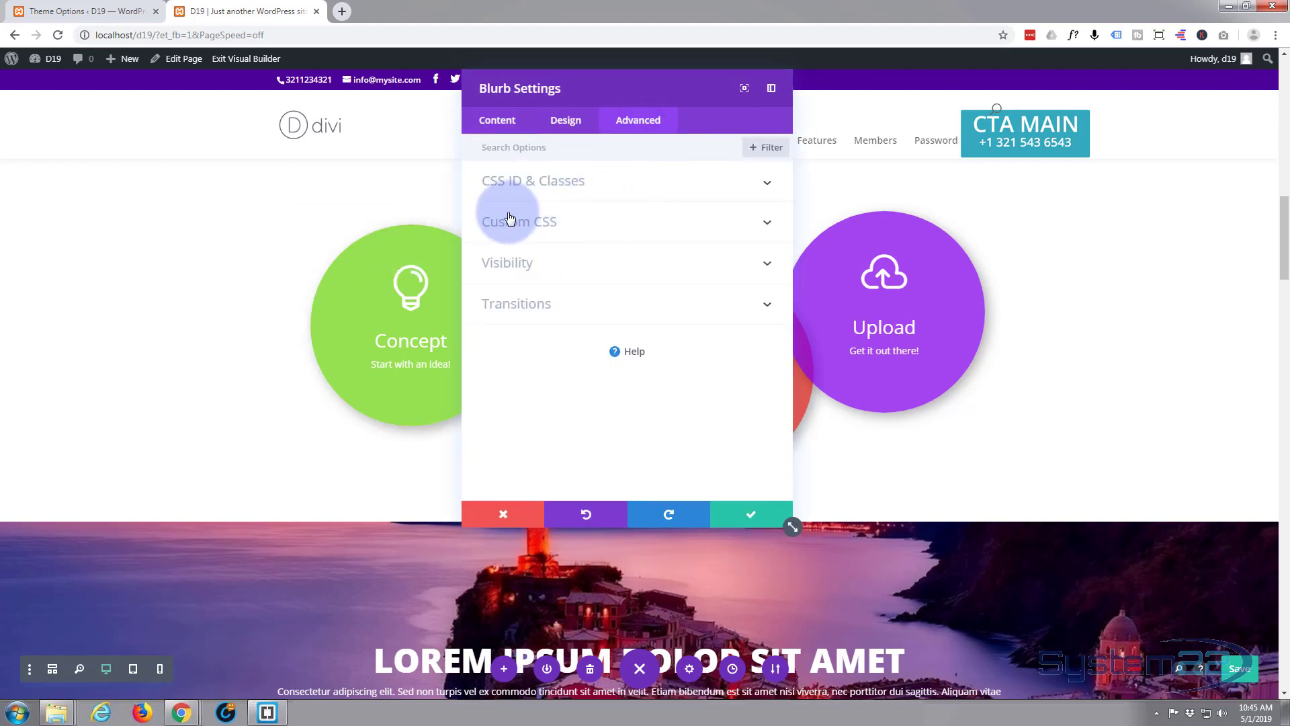
left_click(608, 183)
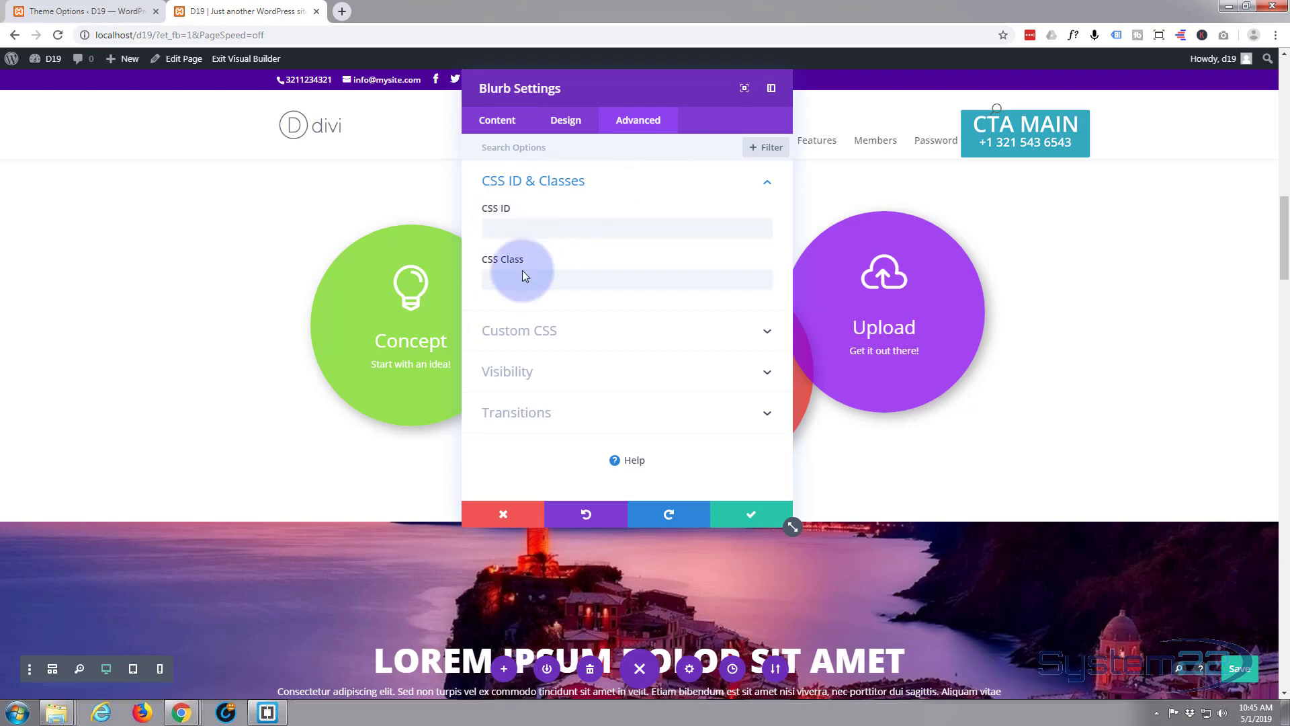
left_click(499, 286)
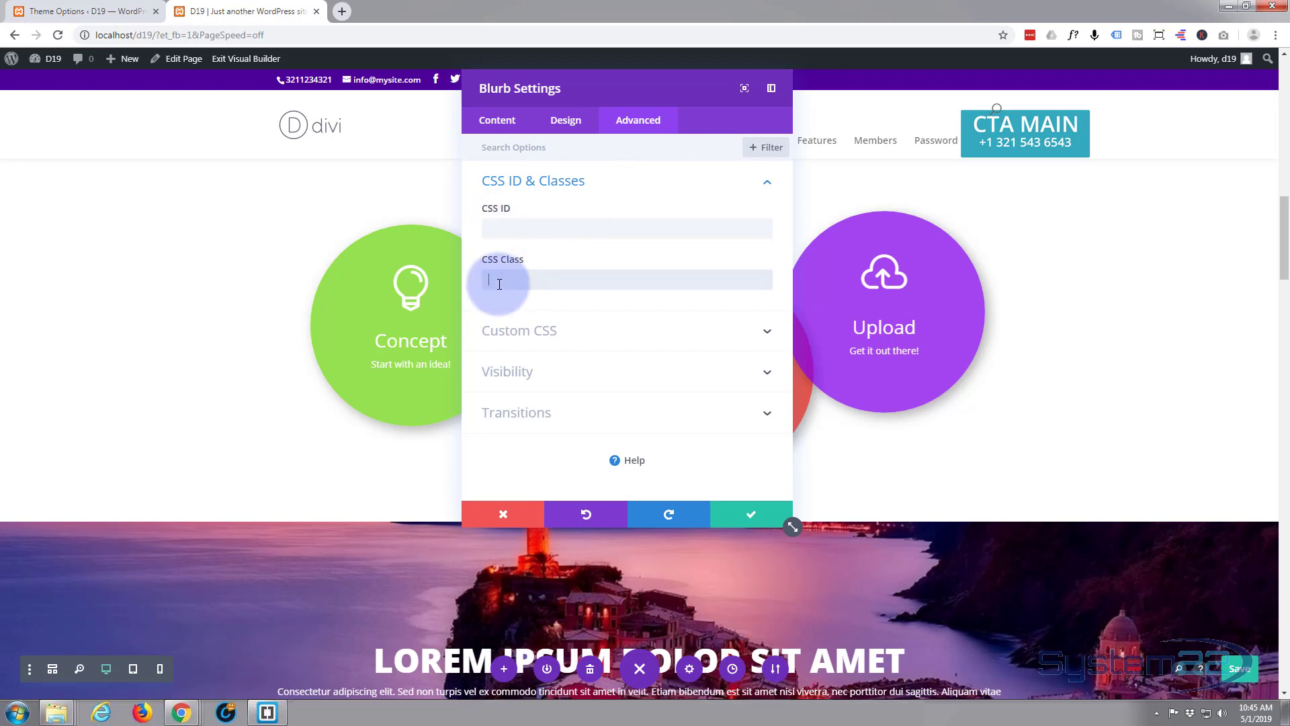
type("bbl")
left_click_drag(512, 278, 446, 281)
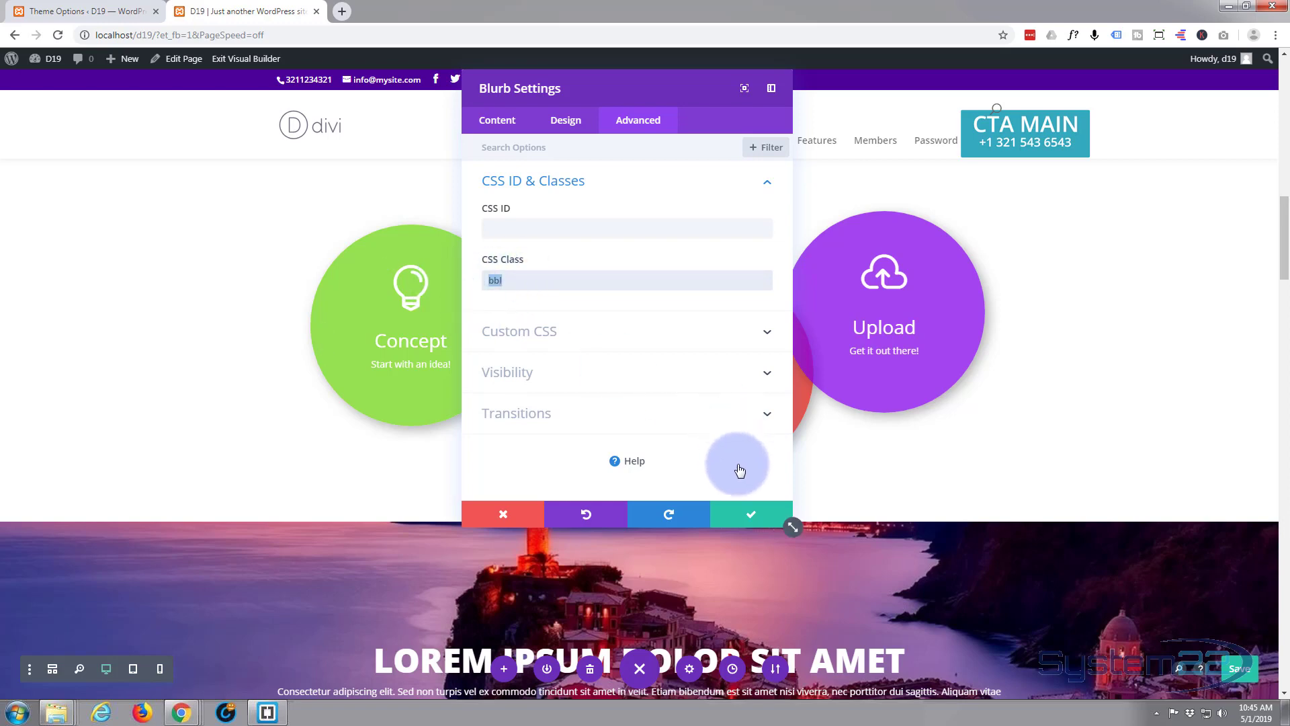
left_click(750, 515)
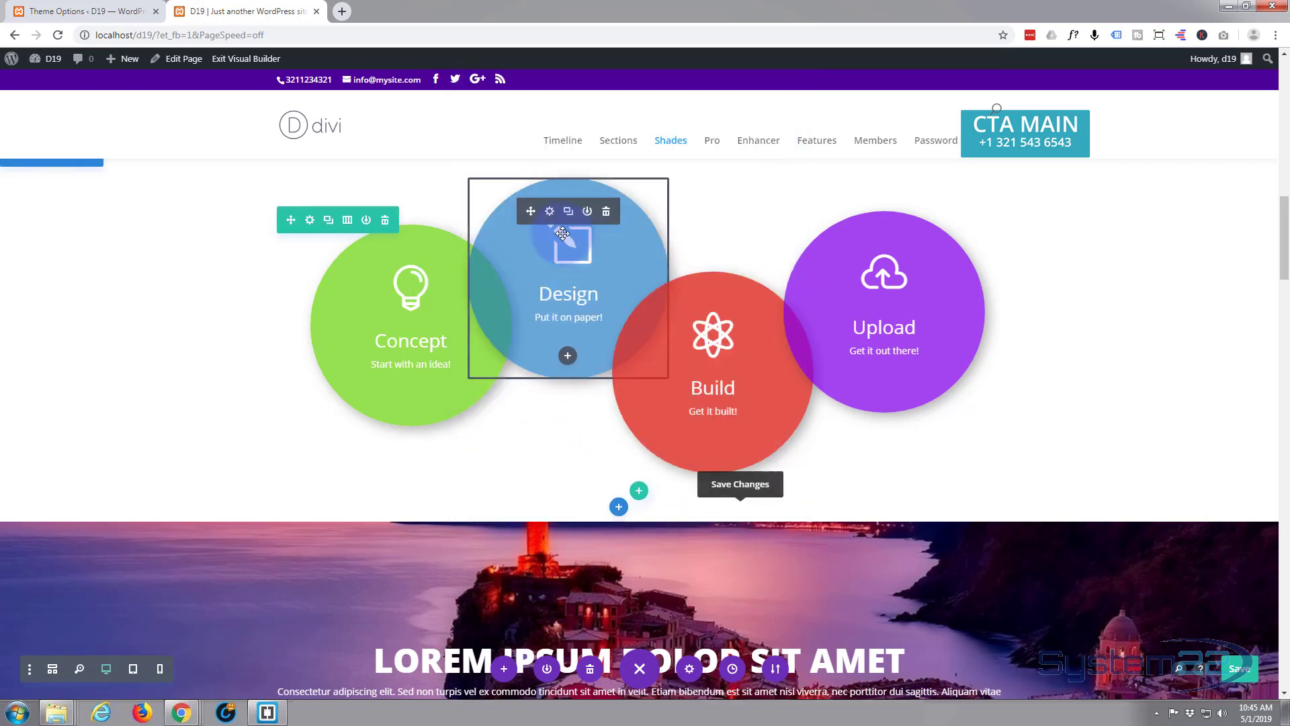
- Assign the CSS class bbl to the blue Design blurb and save its settings
left_click(550, 211)
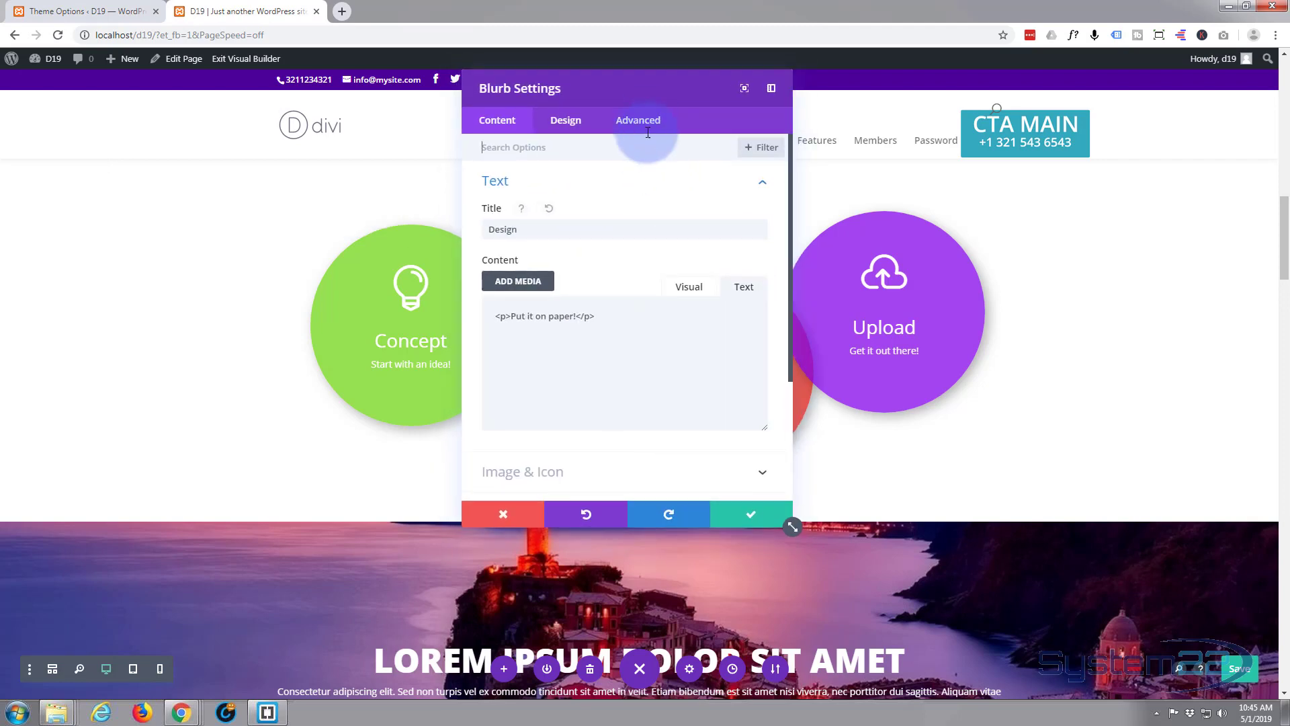
left_click(644, 128)
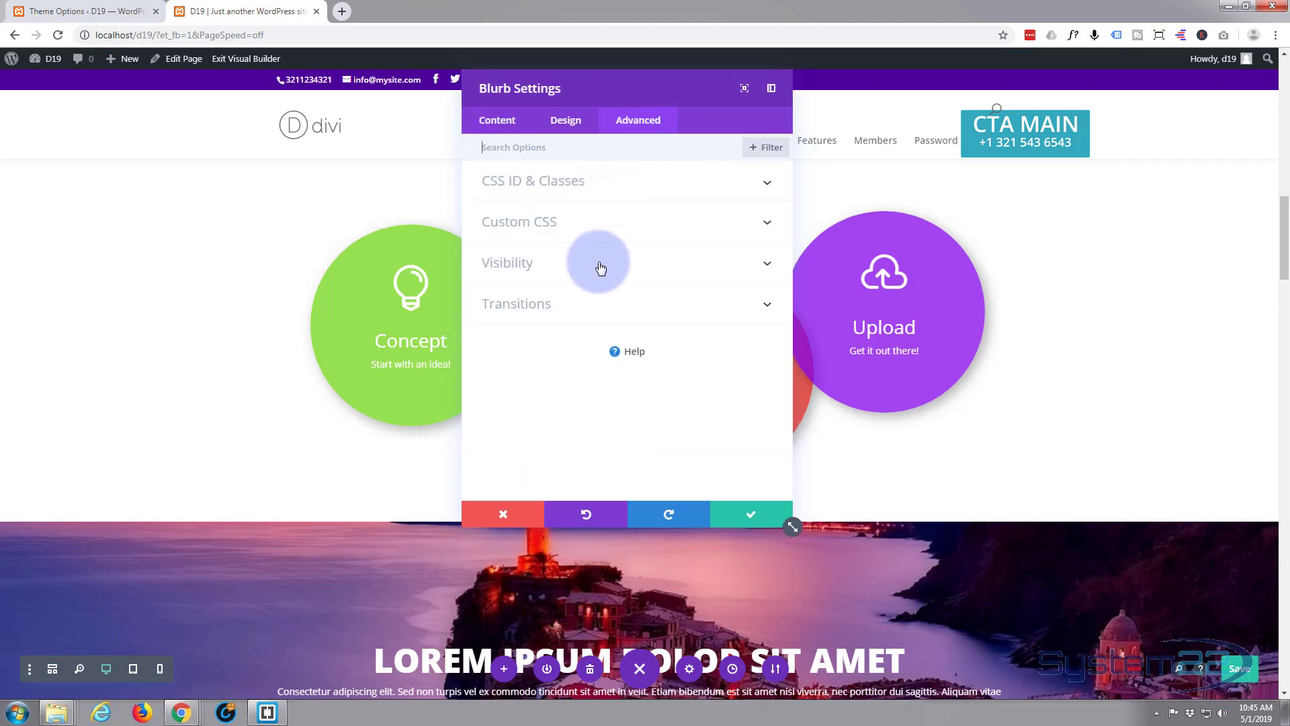
left_click(583, 199)
left_click(511, 278)
type("bbl")
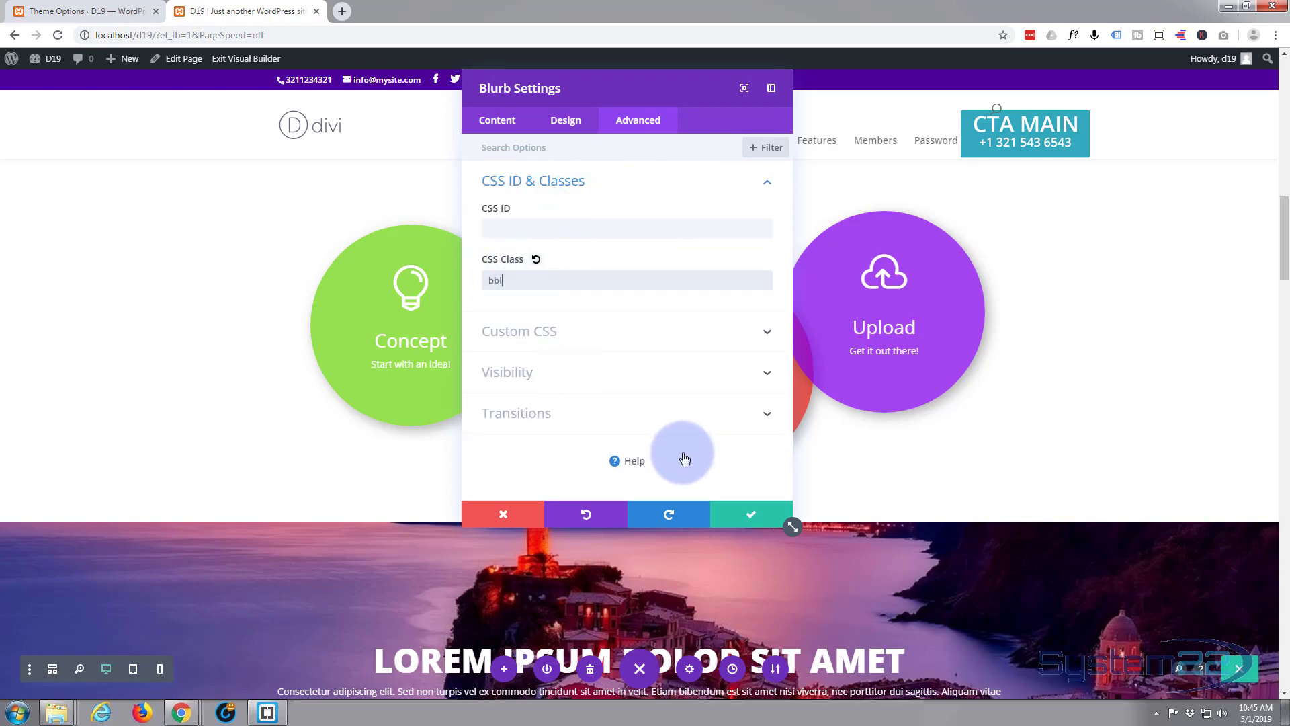
left_click(747, 514)
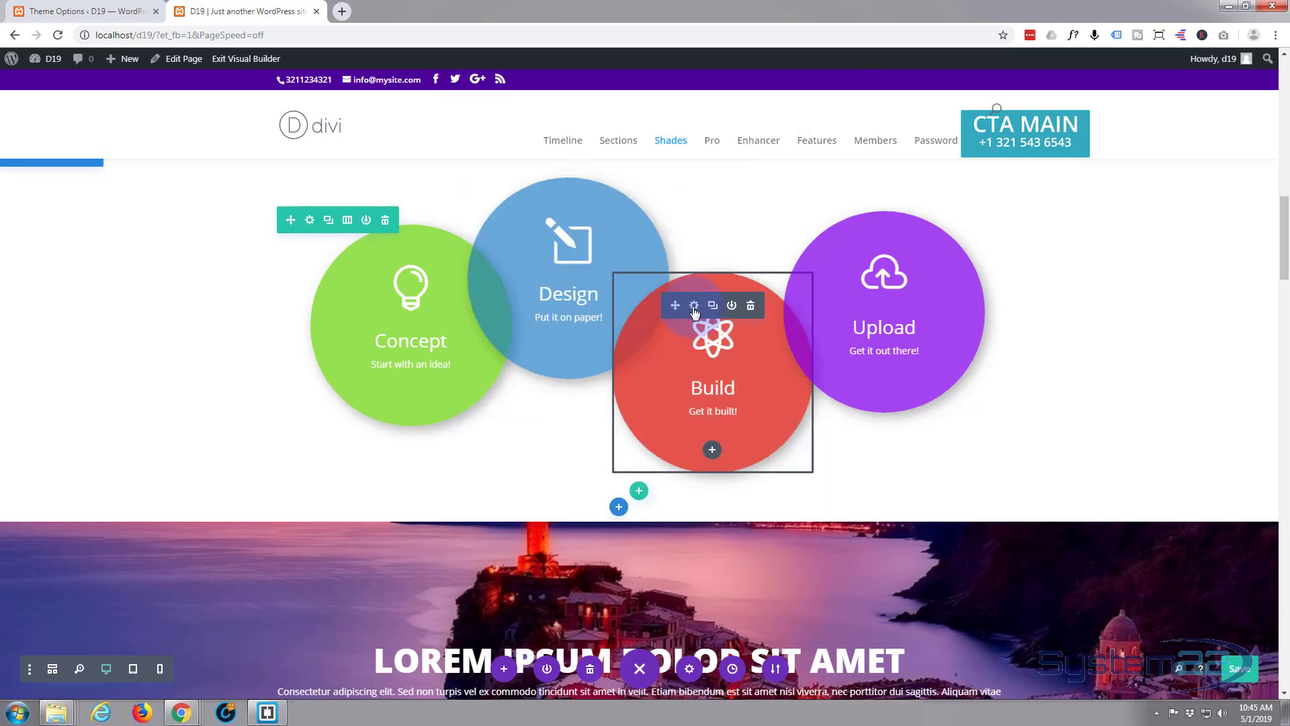
- Assign the CSS class bbl to the red Build blurb and save its settings
left_click(695, 310)
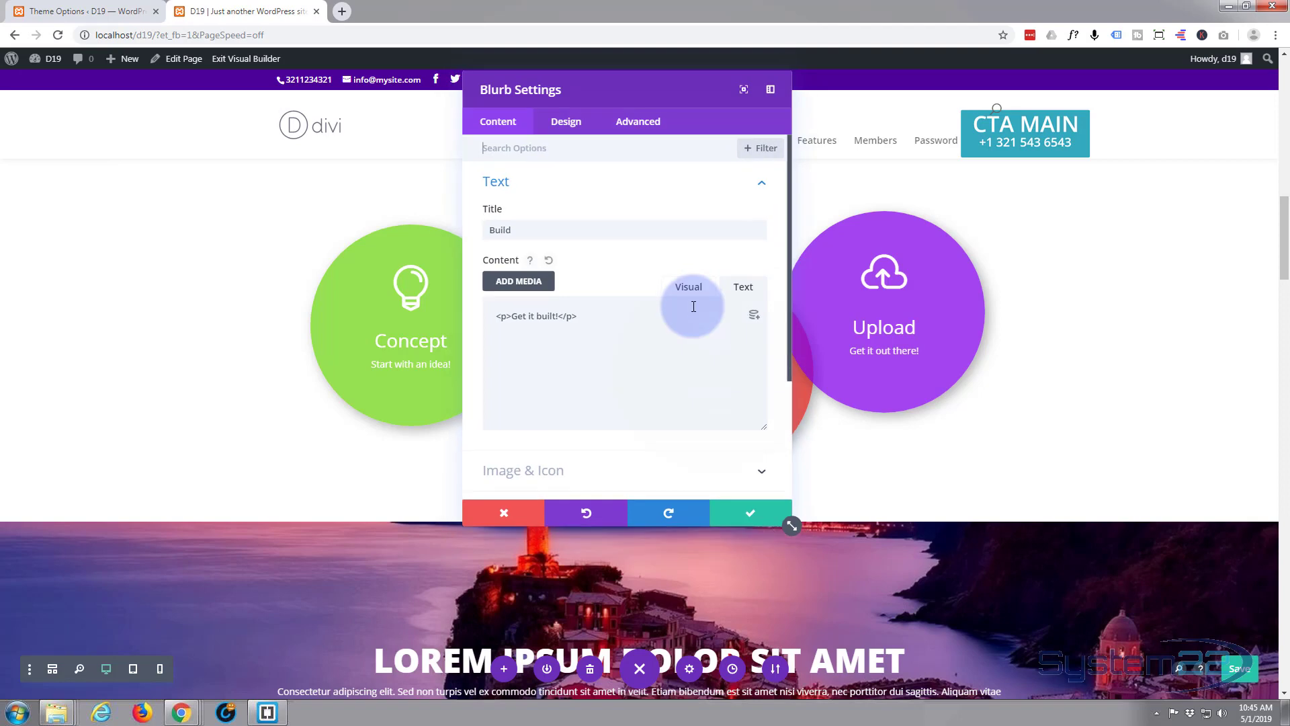
left_click(627, 133)
left_click(596, 185)
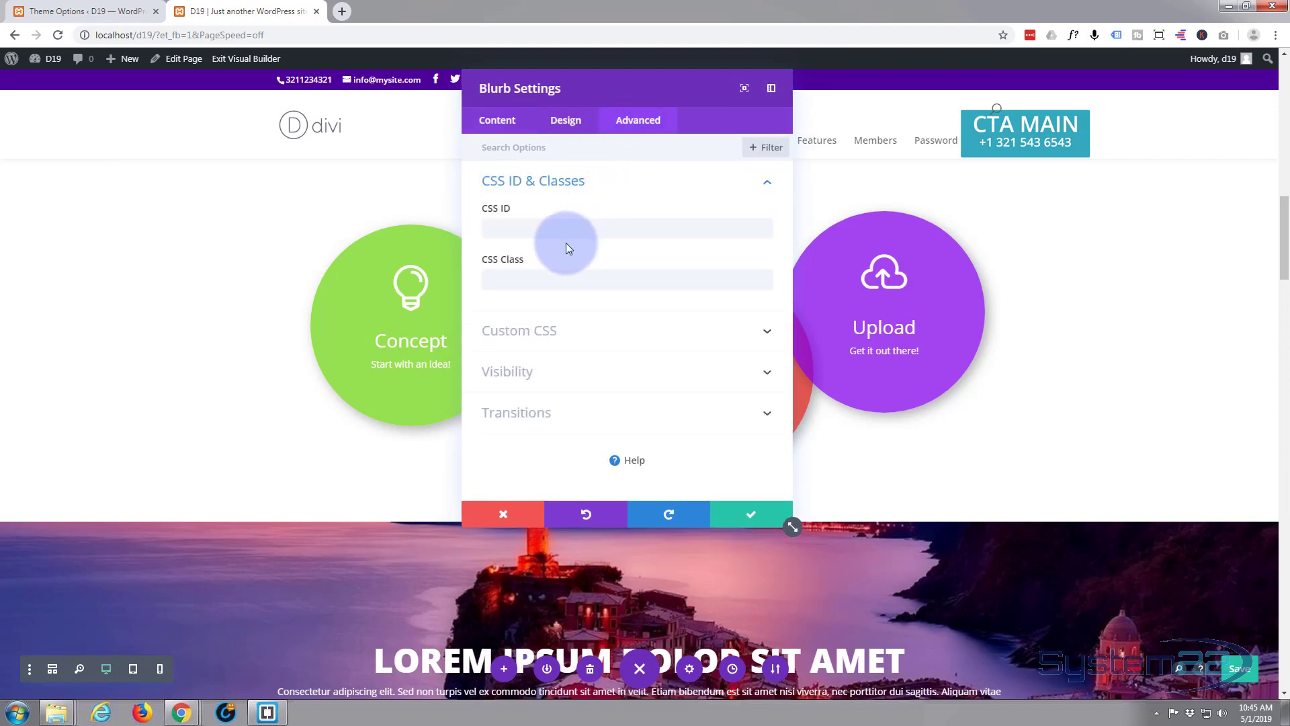
left_click(533, 276)
key("ctrl+v")
left_click(763, 515)
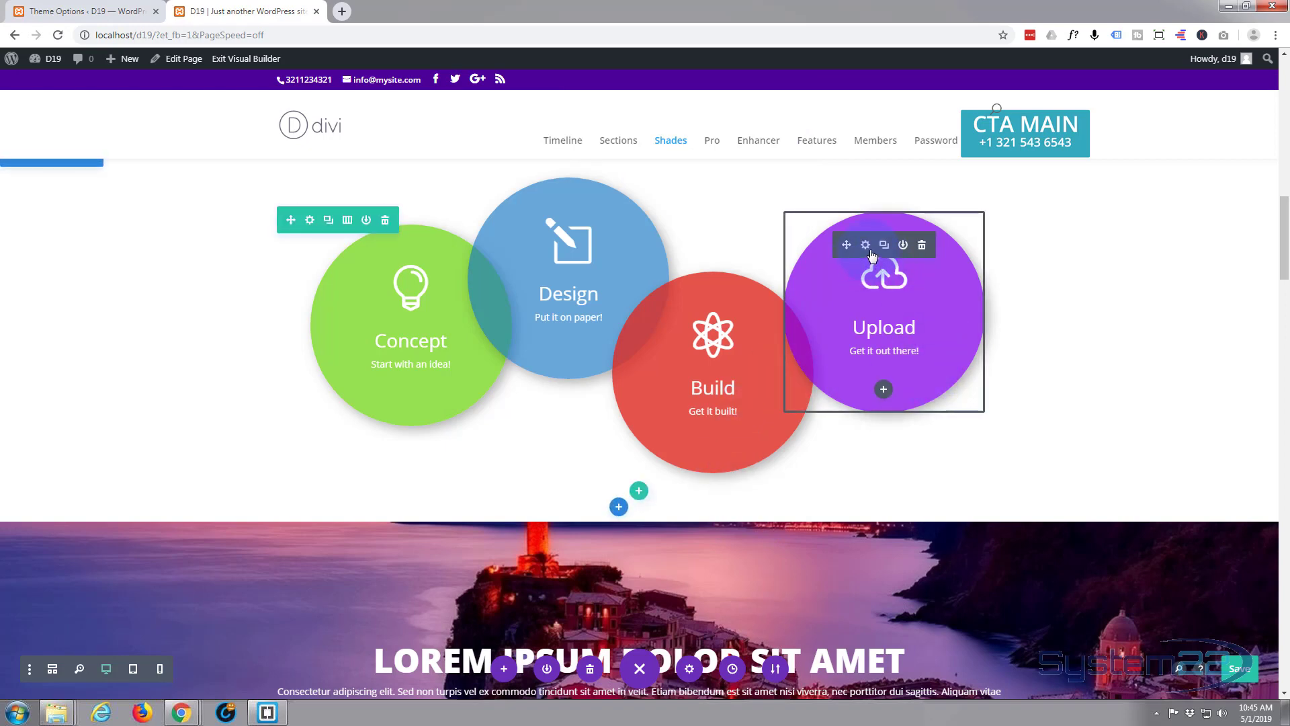
- Assign the CSS class bbl to the purple Upload blurb and save its settings
left_click(866, 246)
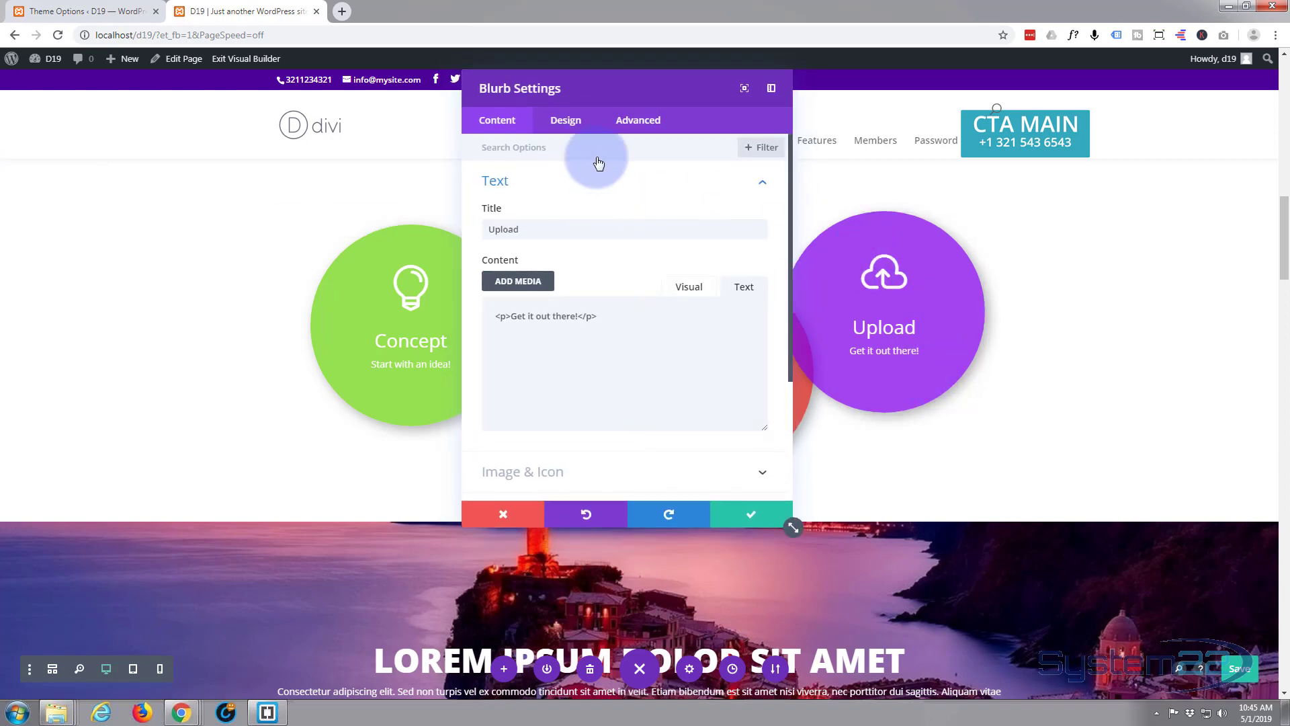
left_click(638, 121)
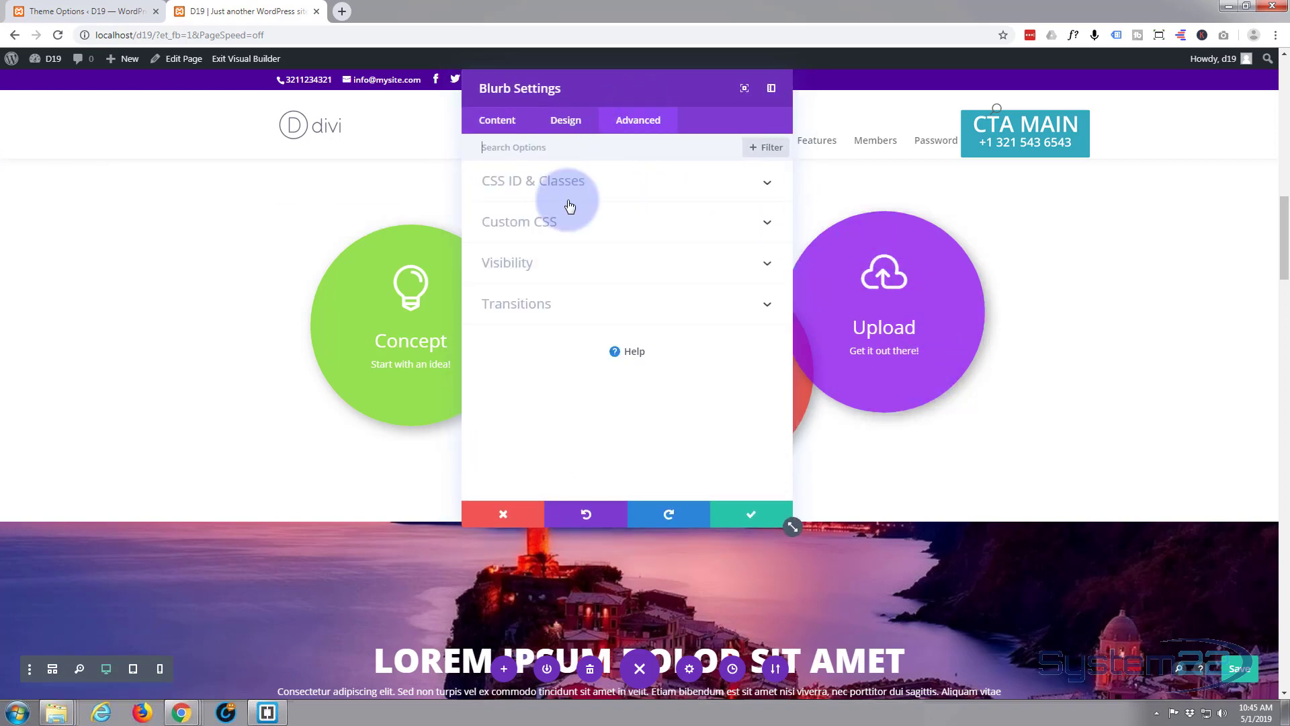
left_click(599, 181)
left_click(540, 274)
type("shd")
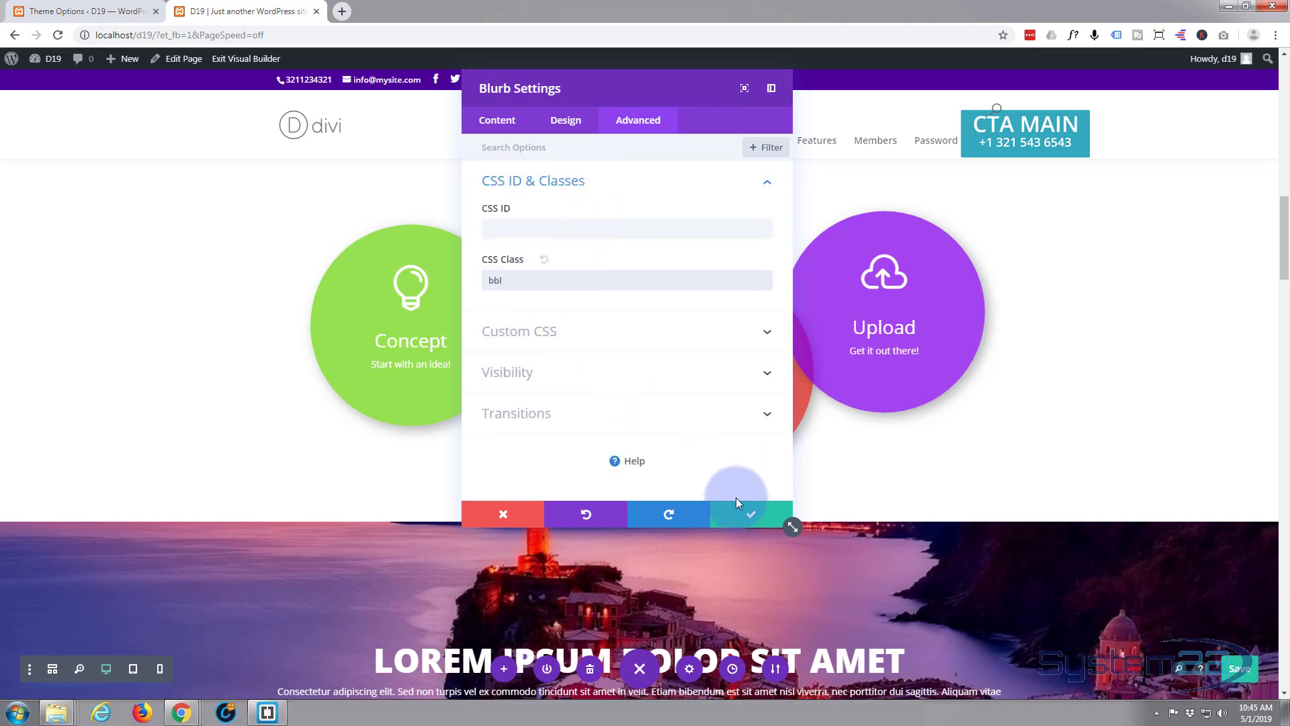
left_click(752, 514)
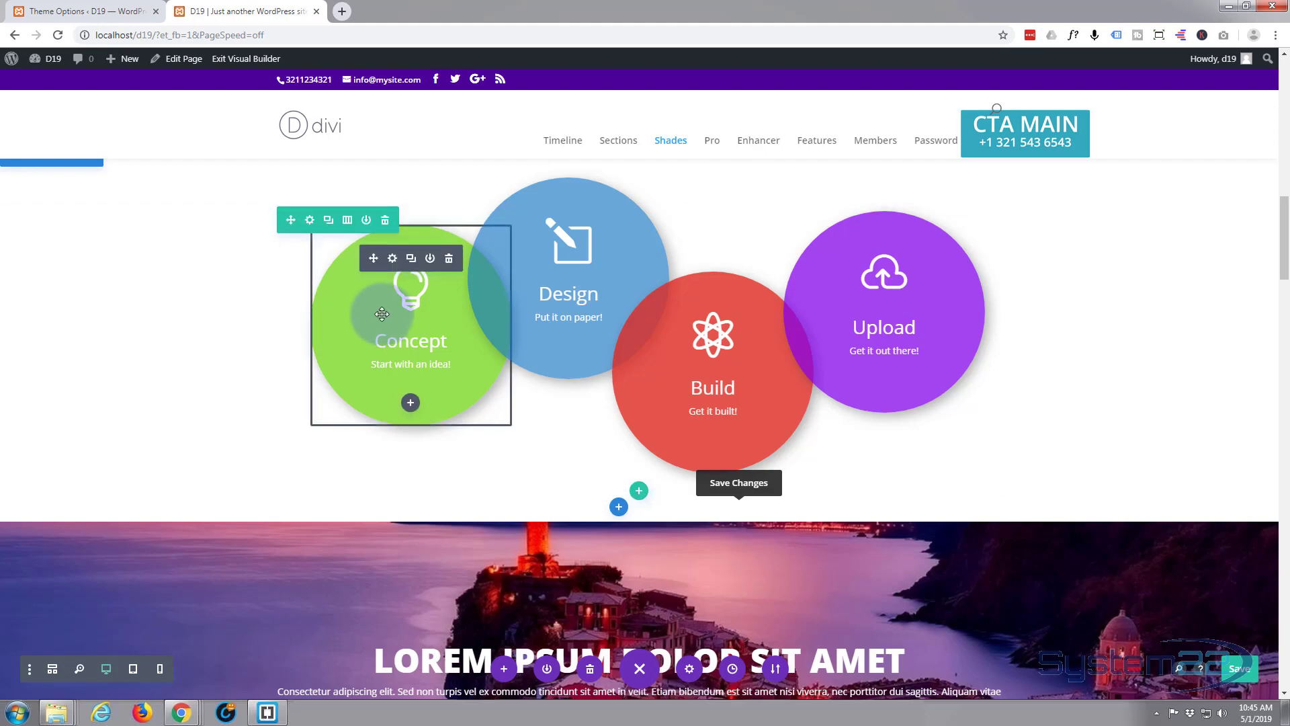
- Open the Transform design settings of the green Concept blurb and enable hover options for them
left_click(393, 260)
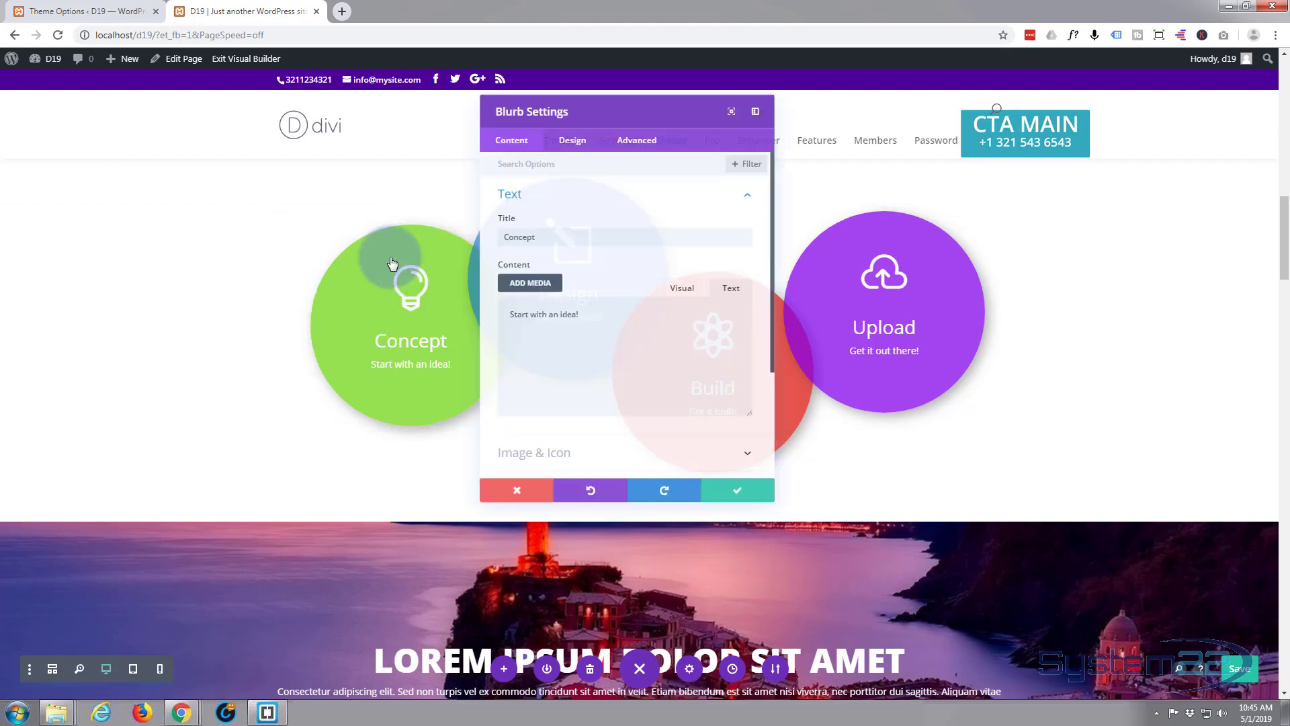
left_click(563, 141)
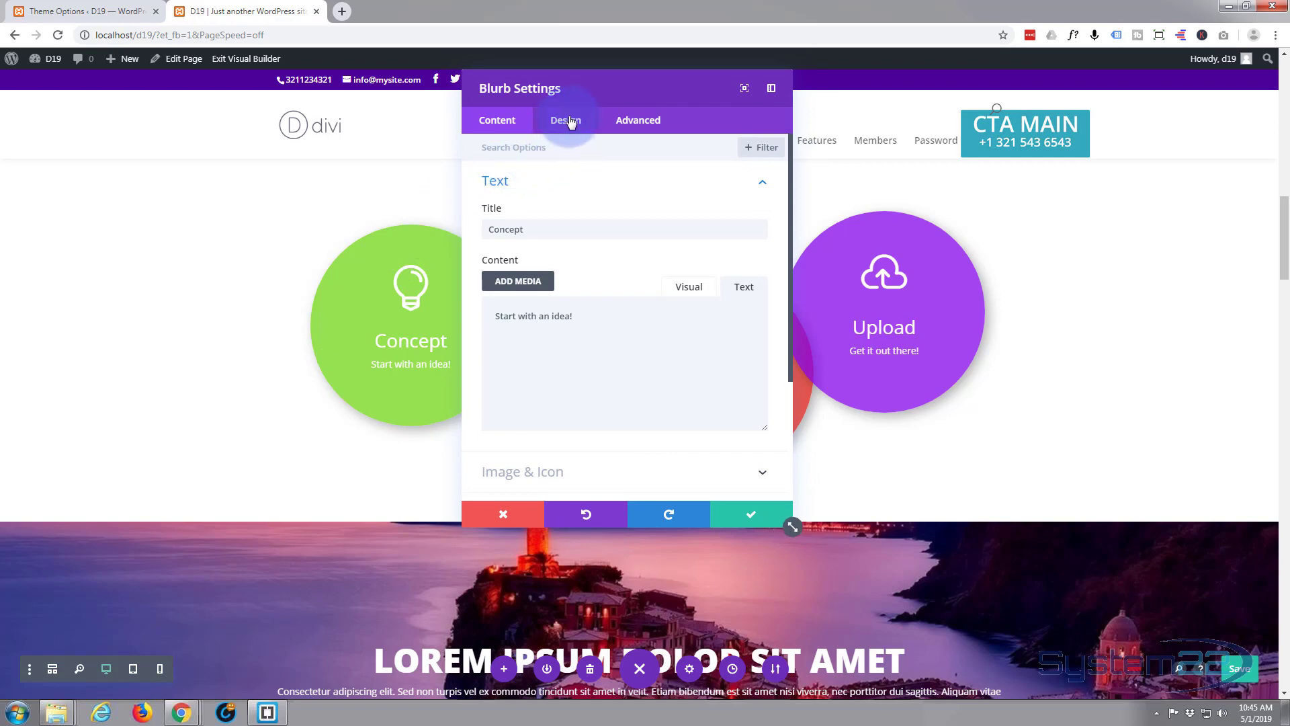
left_click(570, 123)
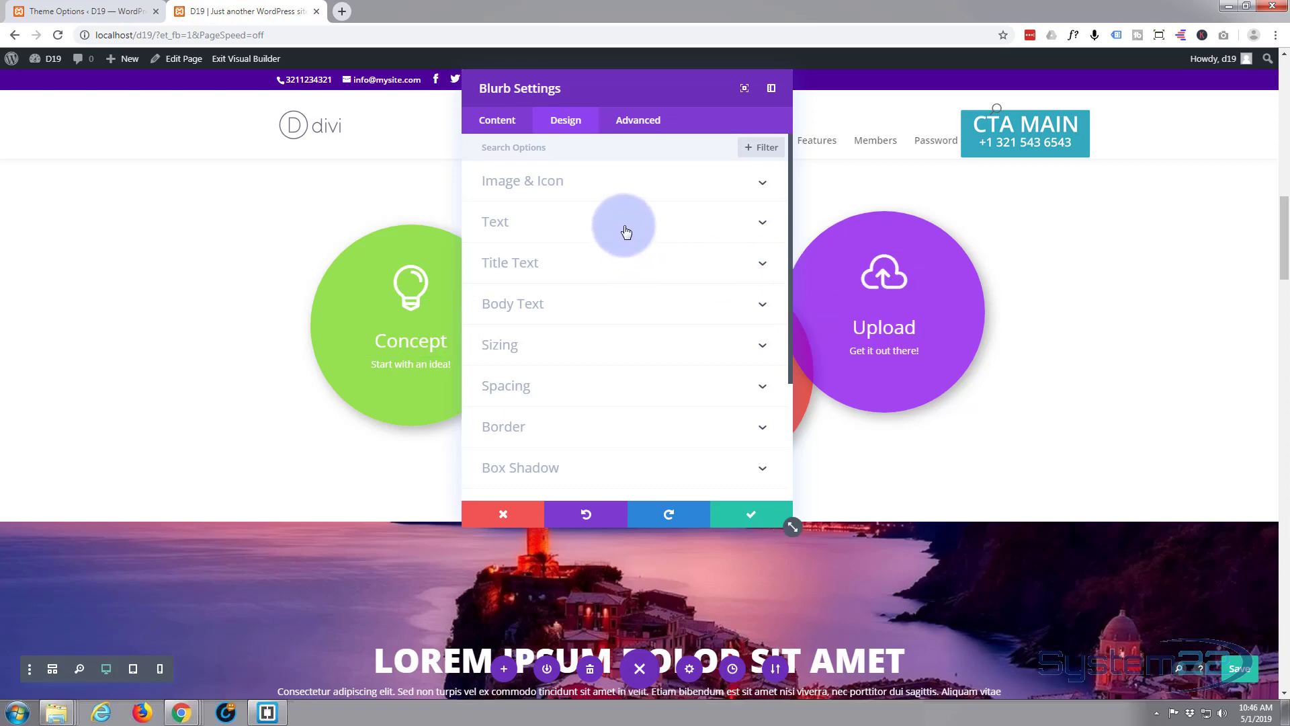
scroll(624, 232, "down", 5)
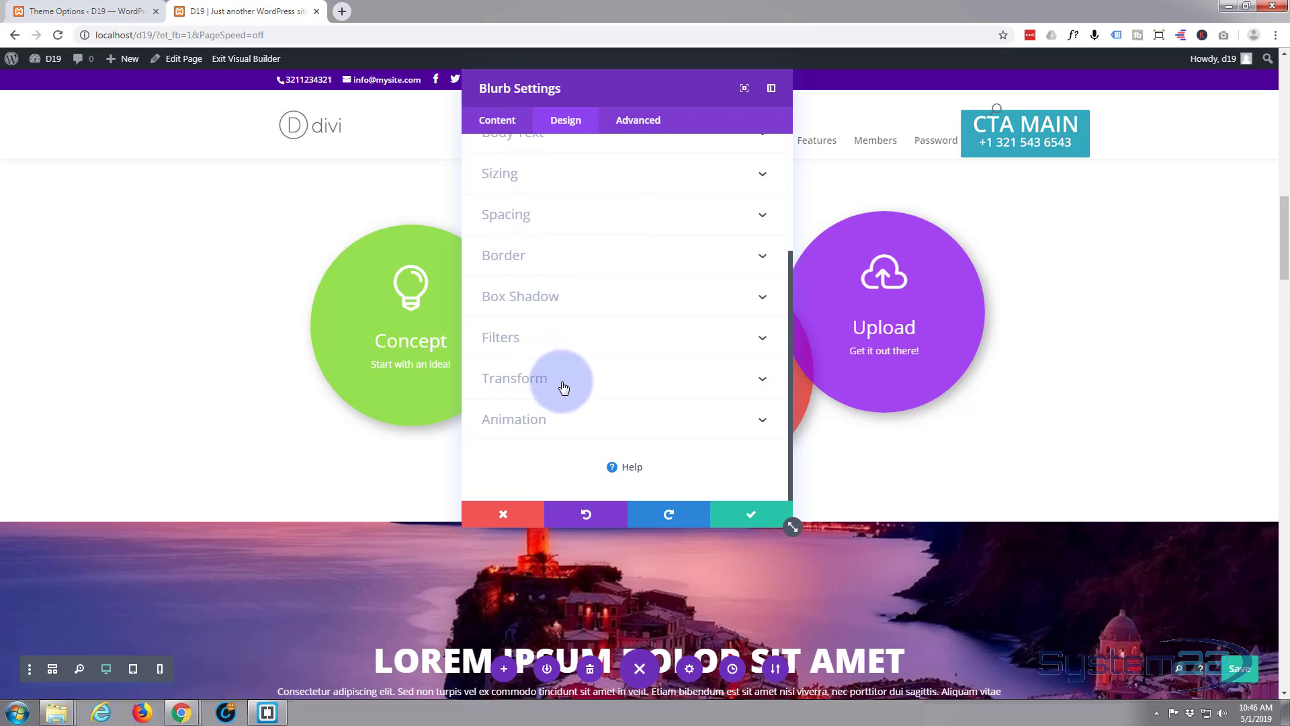
left_click(563, 381)
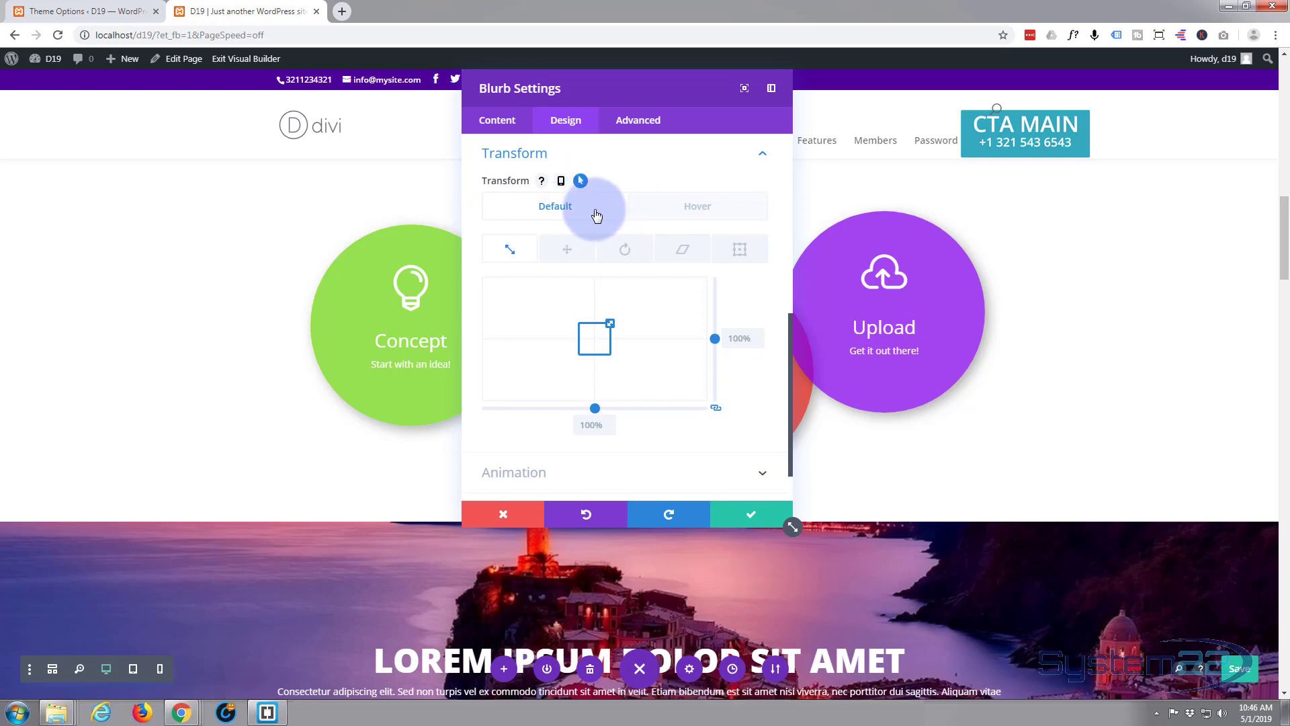
left_click(580, 180)
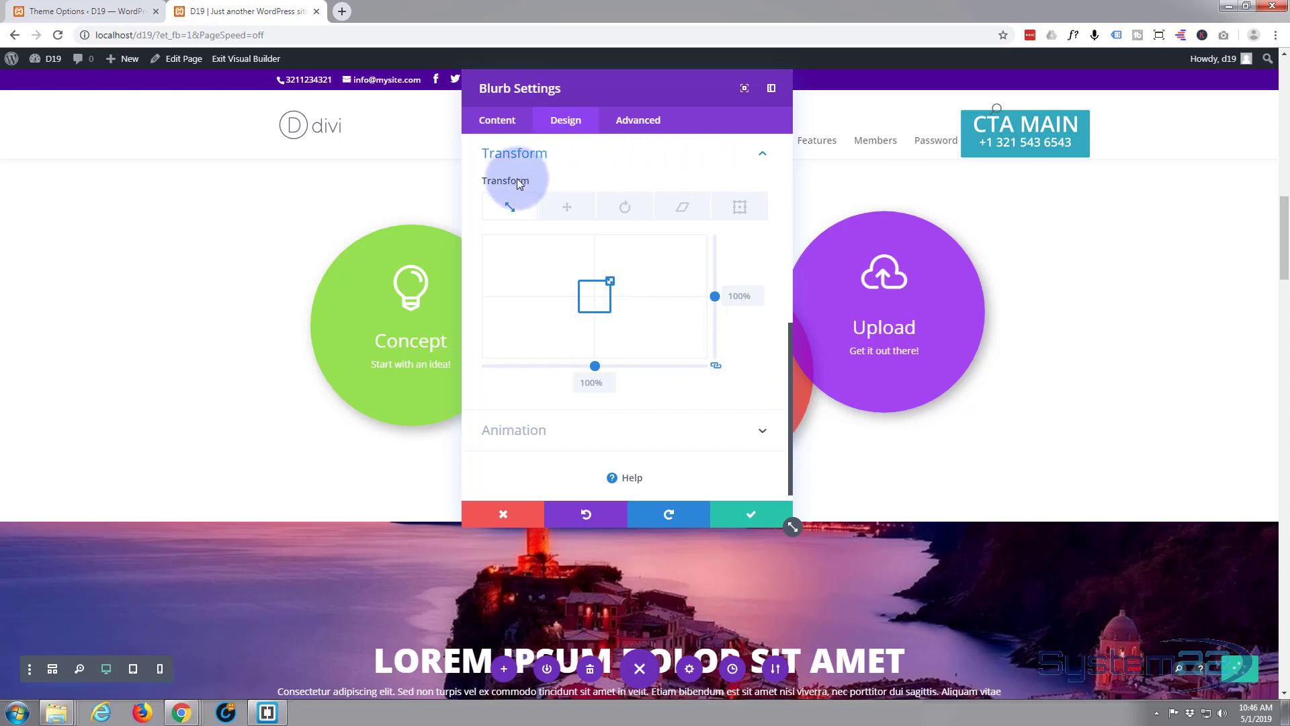
mouse_move(507, 181)
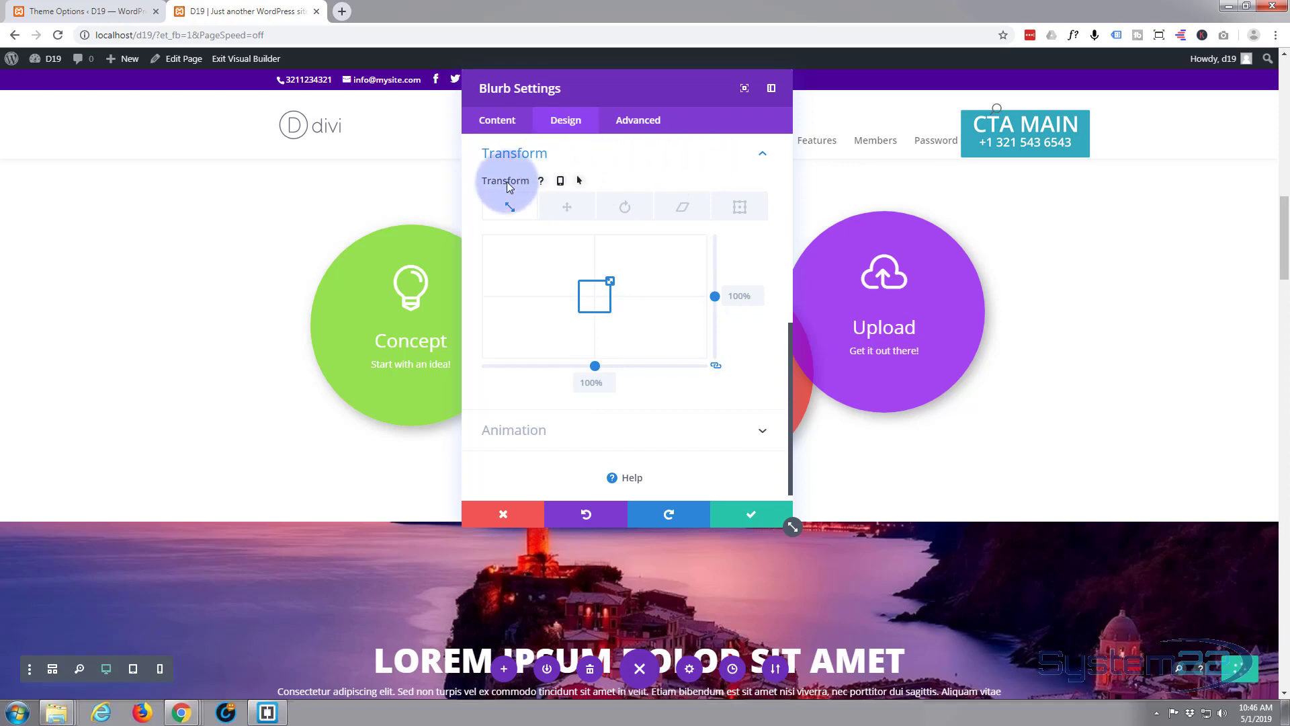
left_click(580, 181)
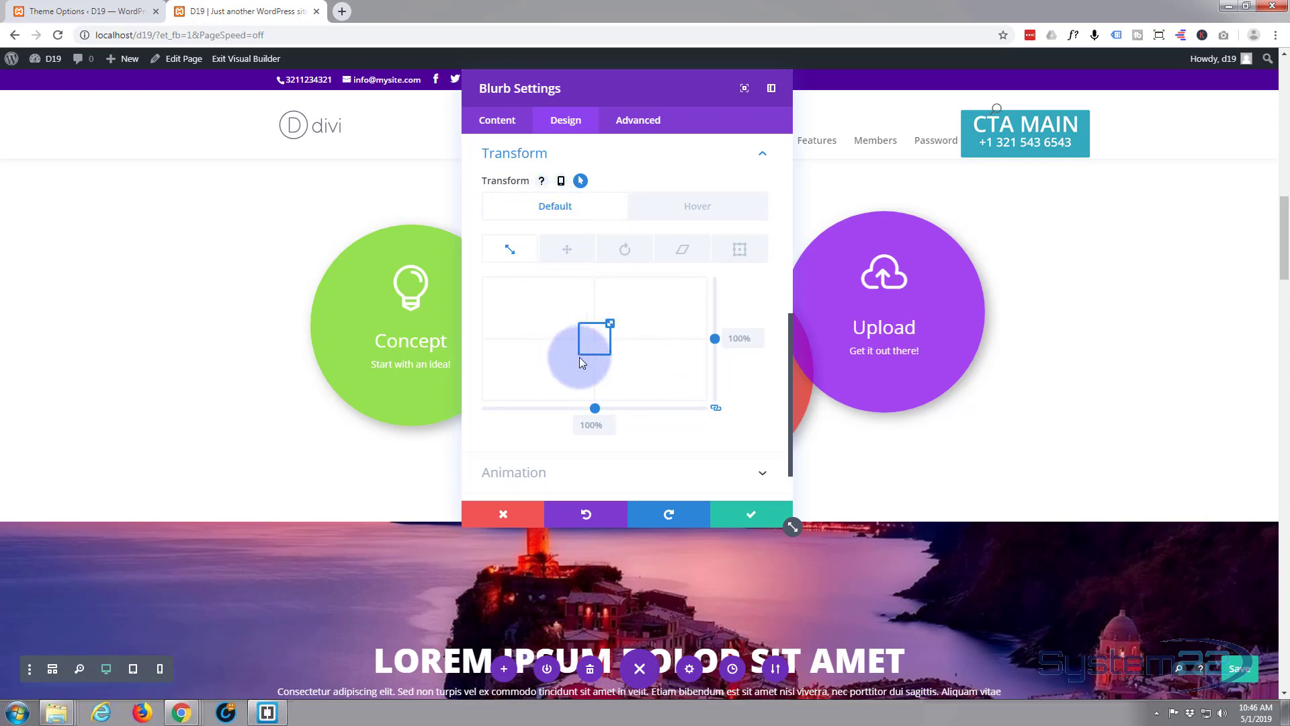
- Set the Concept blurb's hover transform scale to 125% in both directions and save its settings
left_click_drag(676, 98, 770, 105)
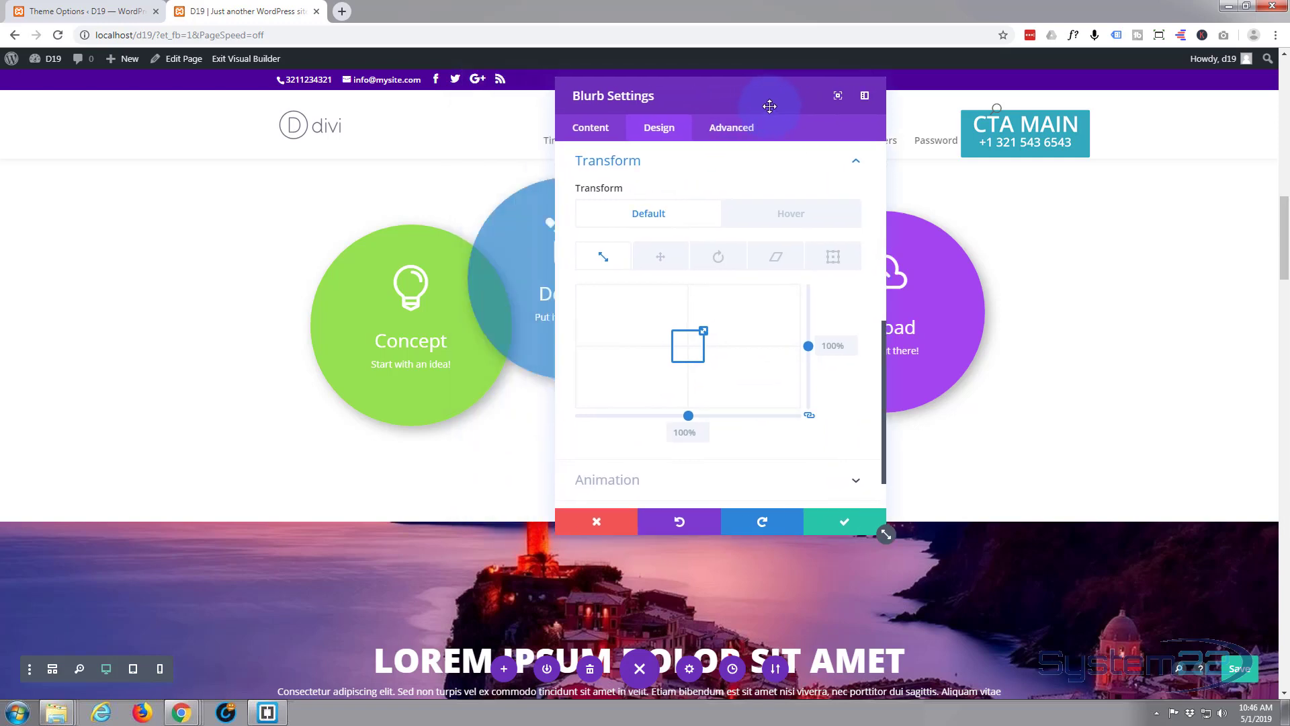
left_click(825, 215)
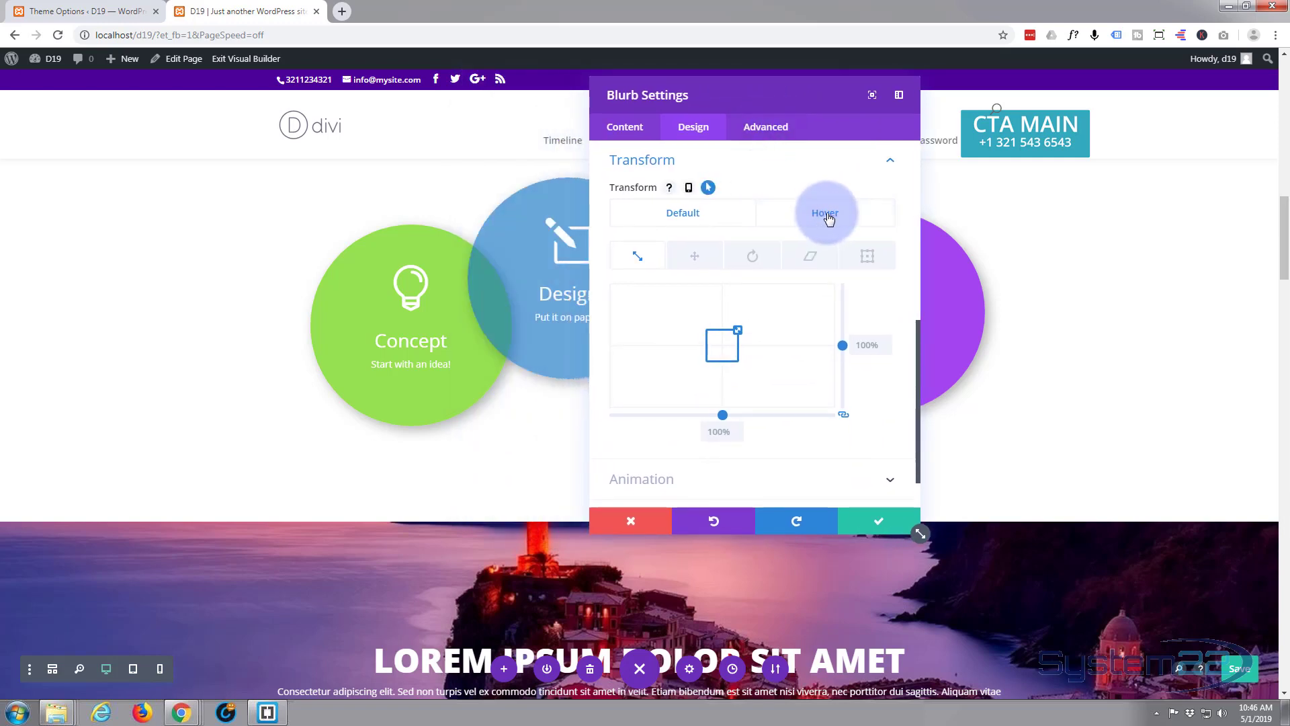
left_click(719, 431)
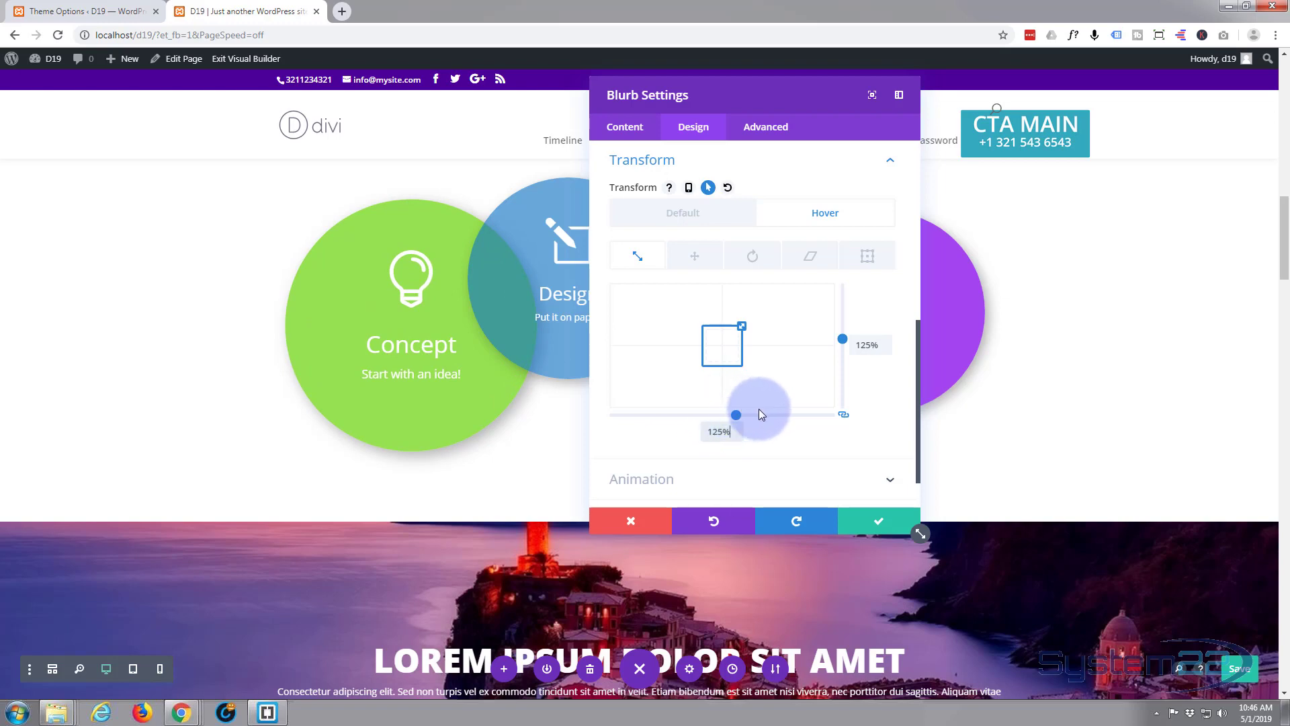
left_click(880, 526)
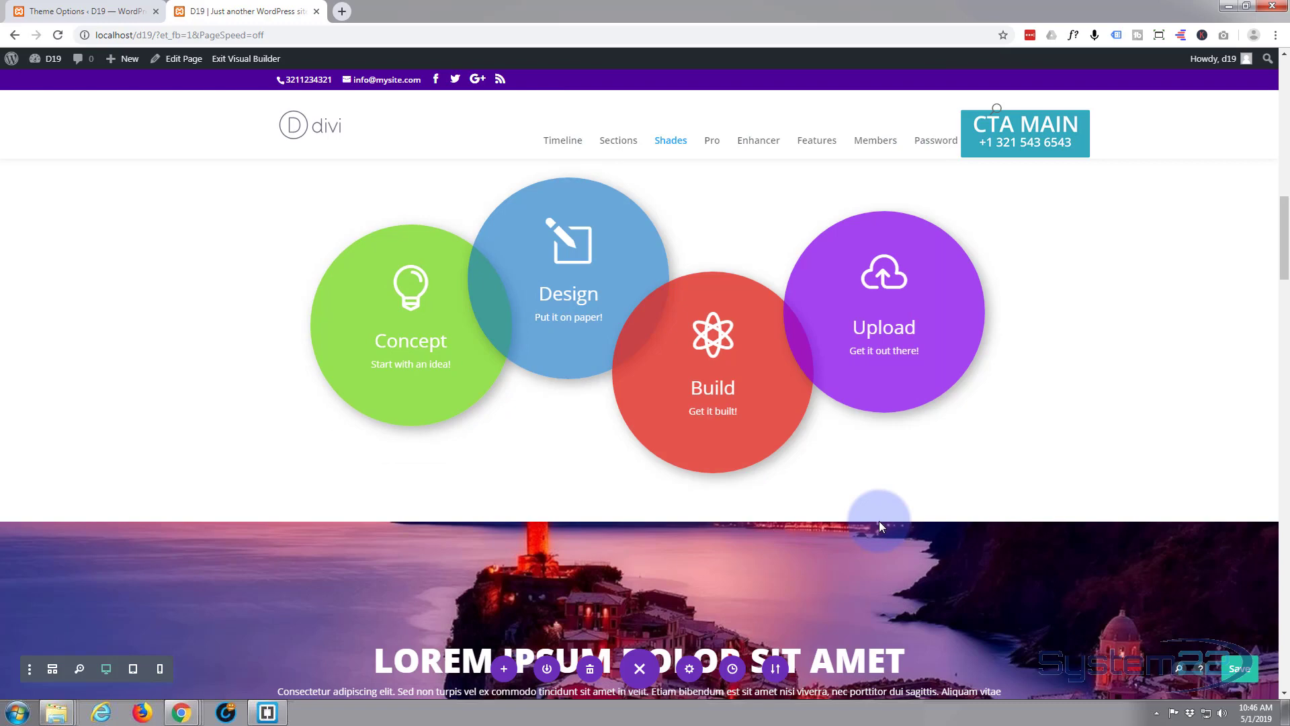
mouse_move(379, 349)
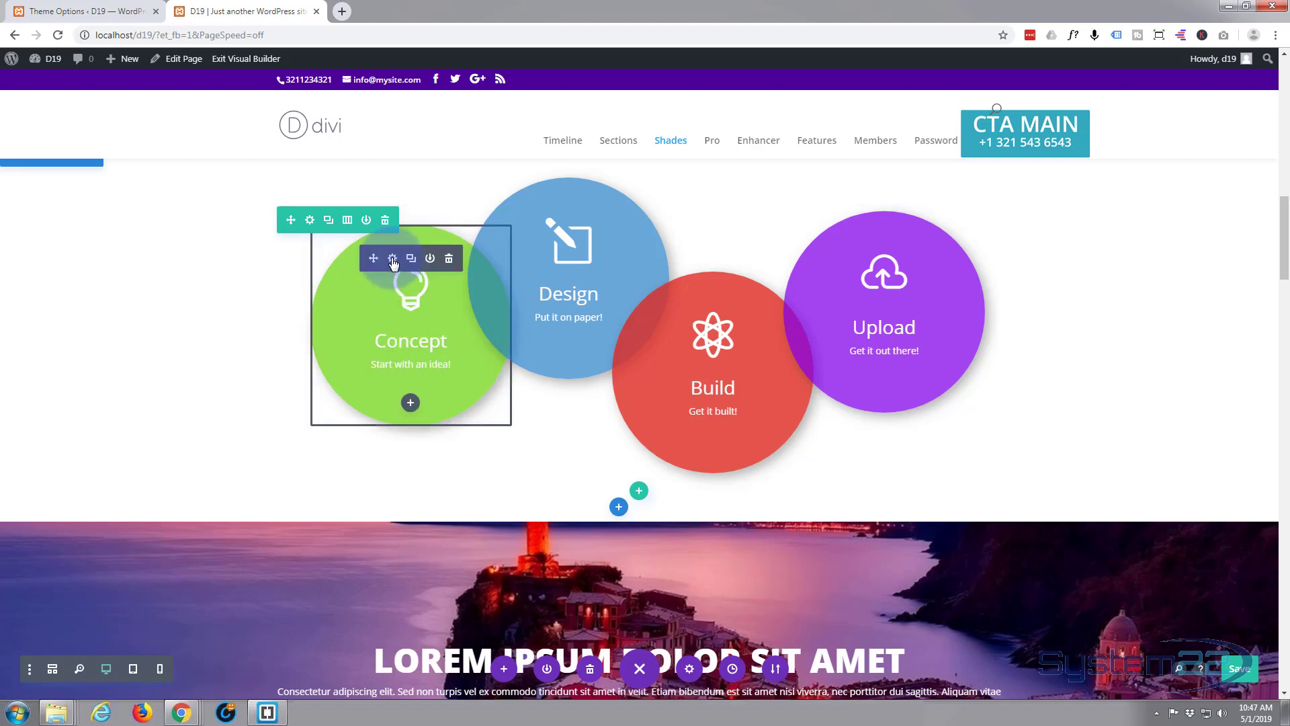
left_click(393, 259)
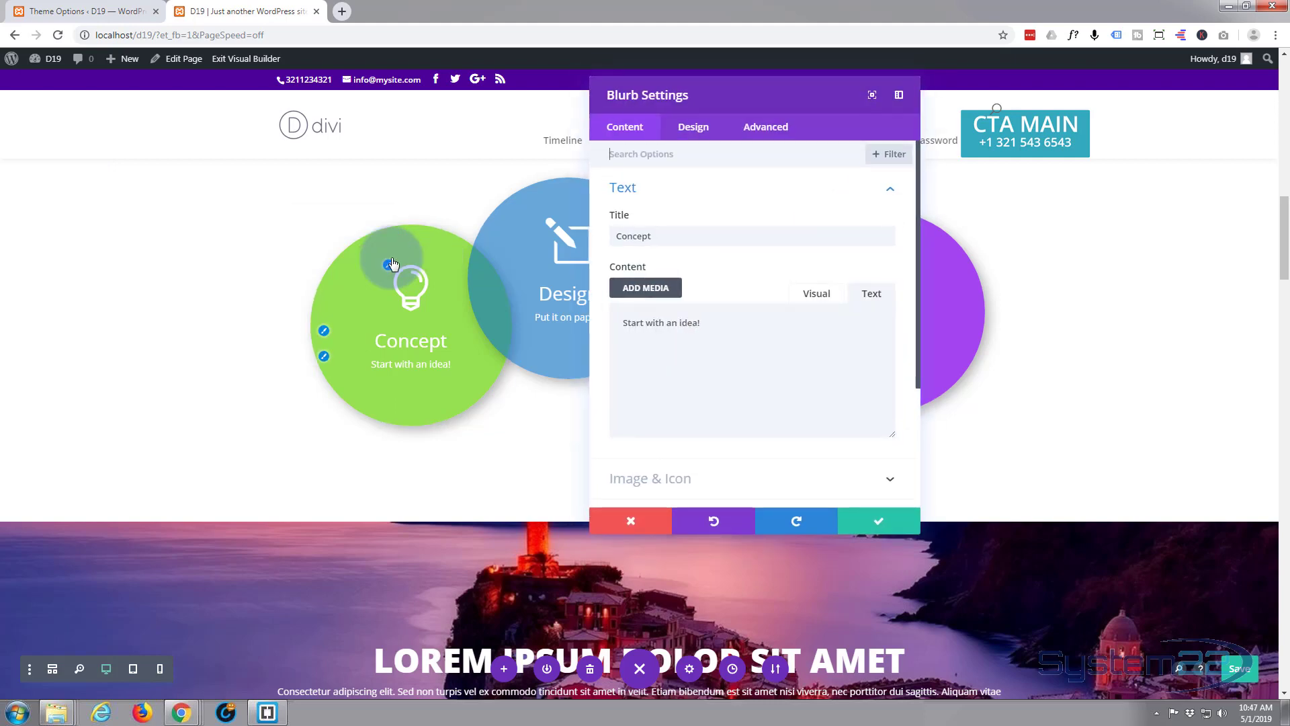
left_click(598, 518)
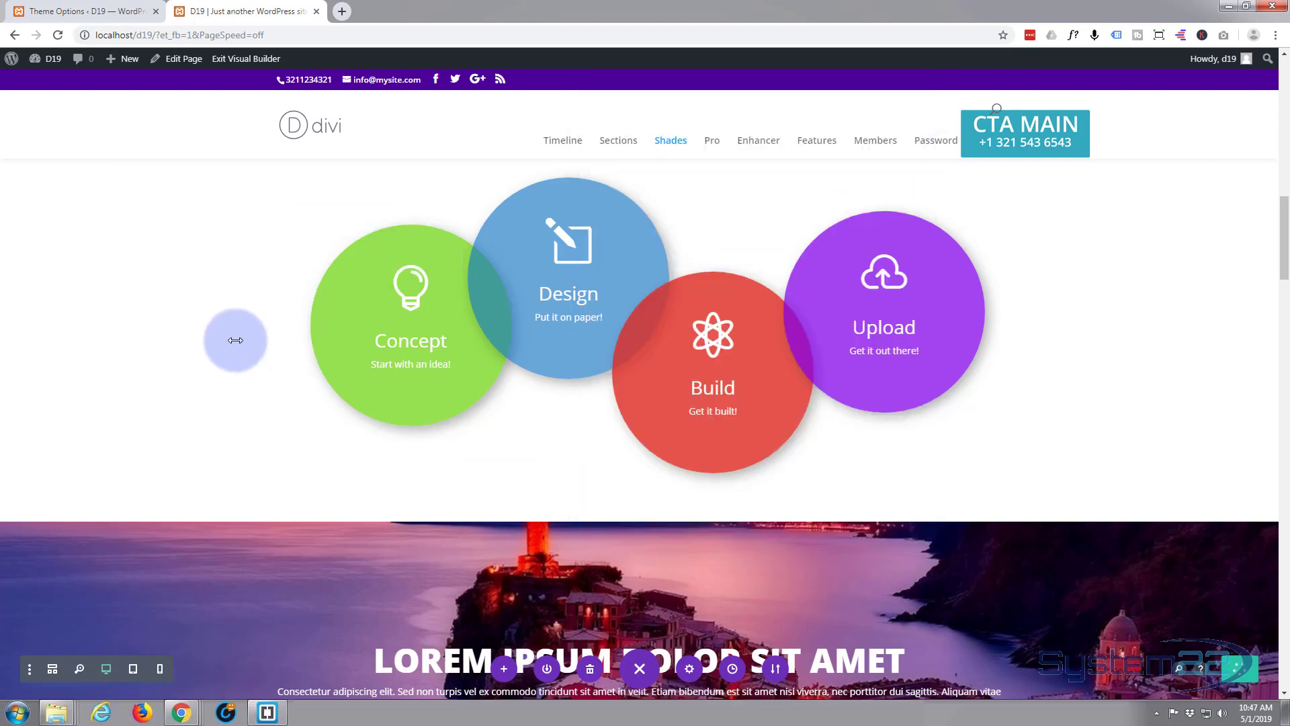
- Add a <span> below the Concept blurb's text with the banner's opening sentences, from "Consectetur adipiscing elit" through "nec porttitor dui sagittis.", and save its settings
scroll(235, 340, "down", 3)
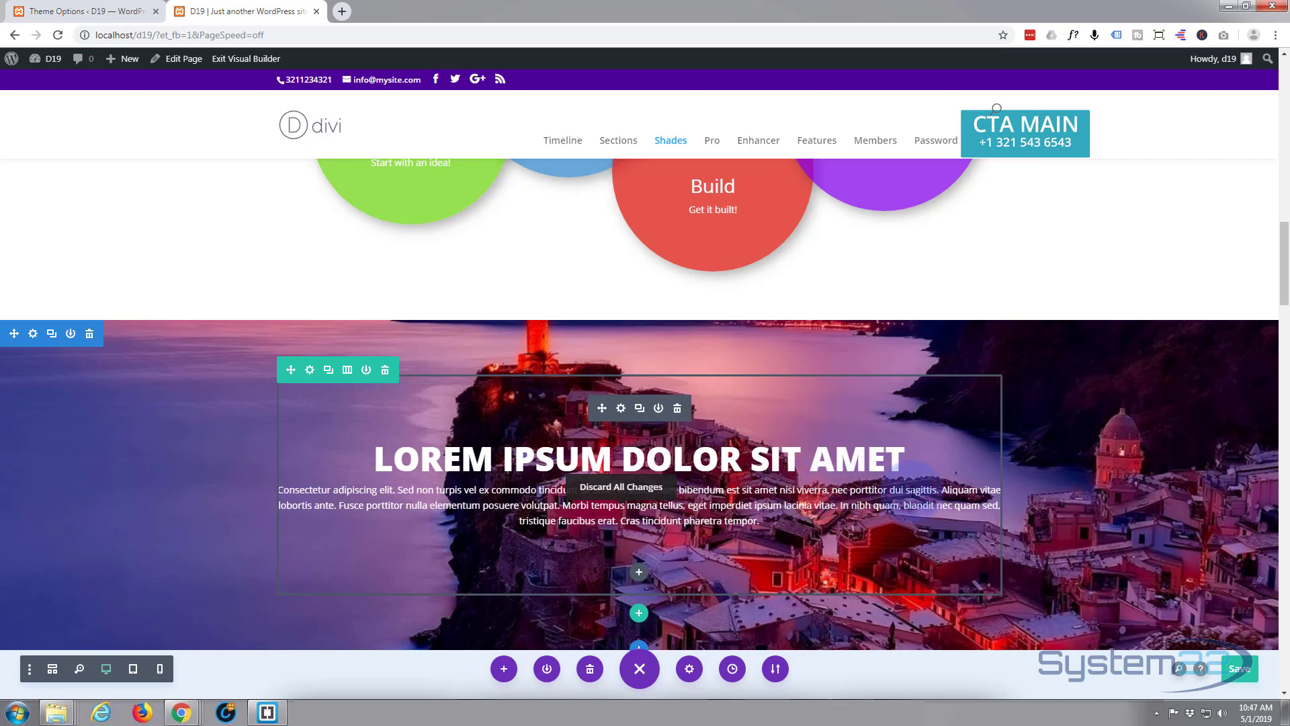
left_click_drag(938, 489, 236, 287)
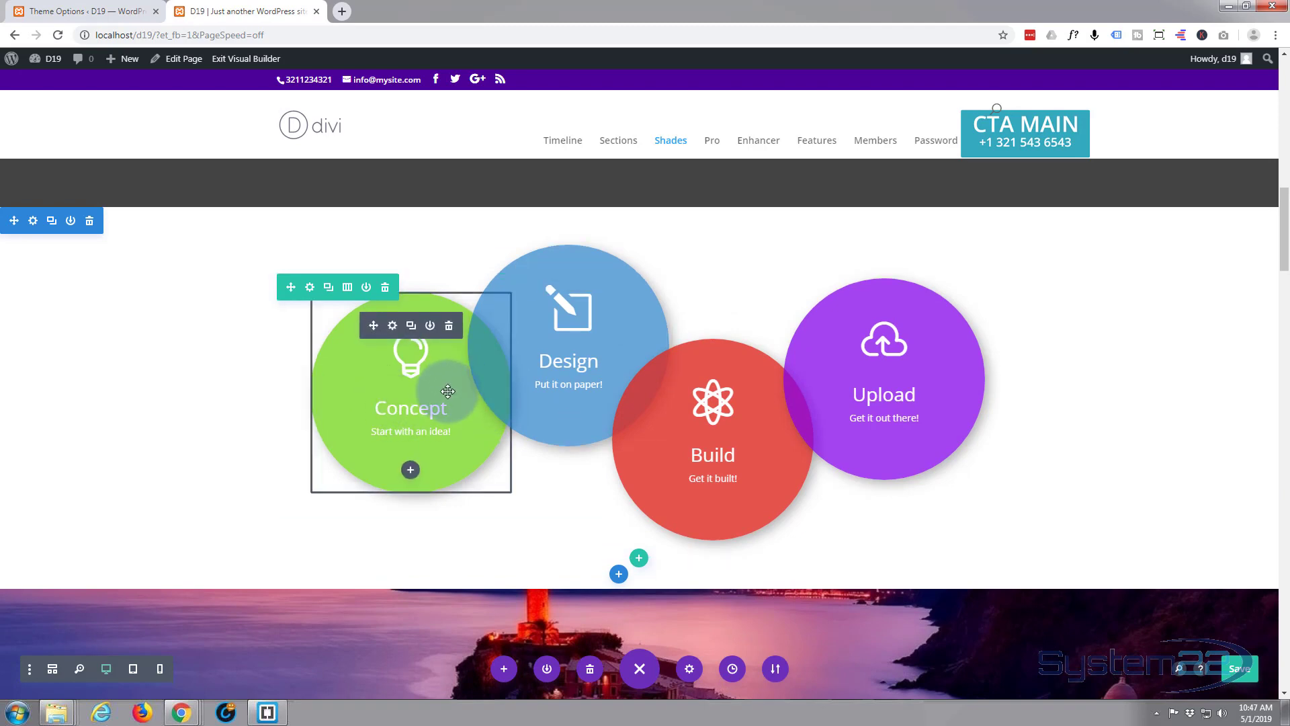
left_click(393, 325)
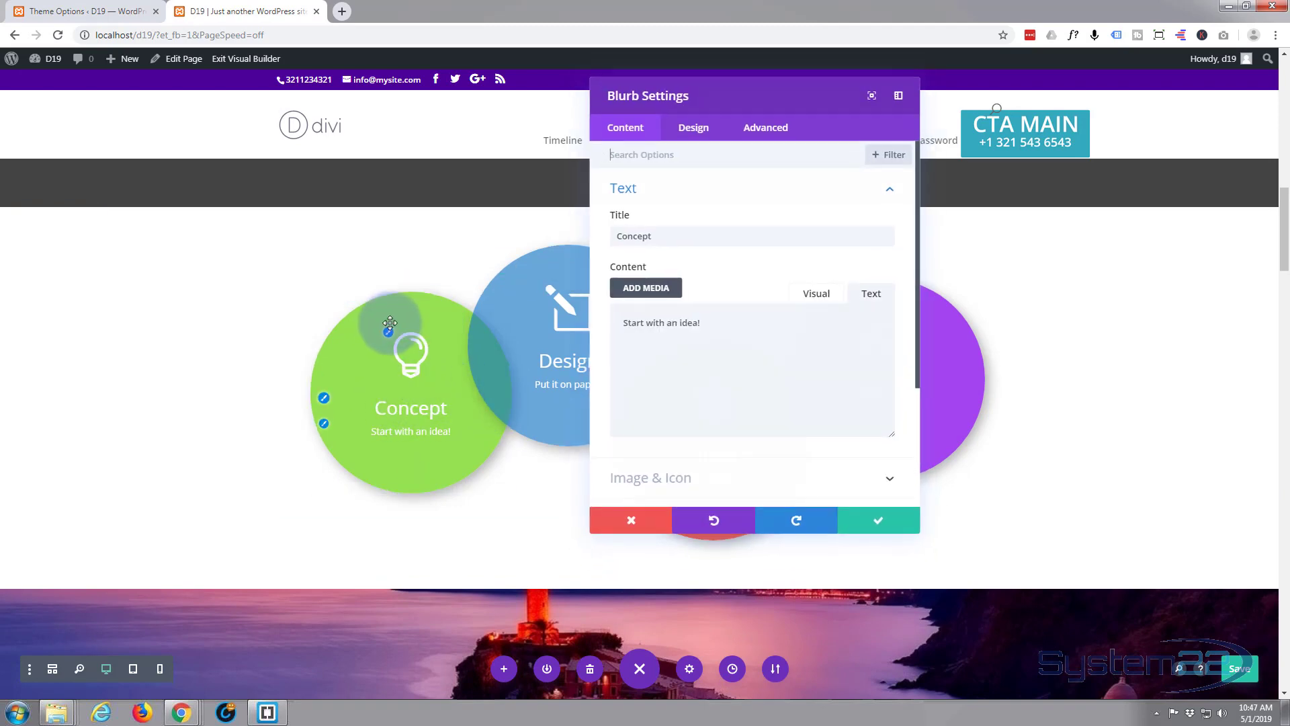
left_click(722, 328)
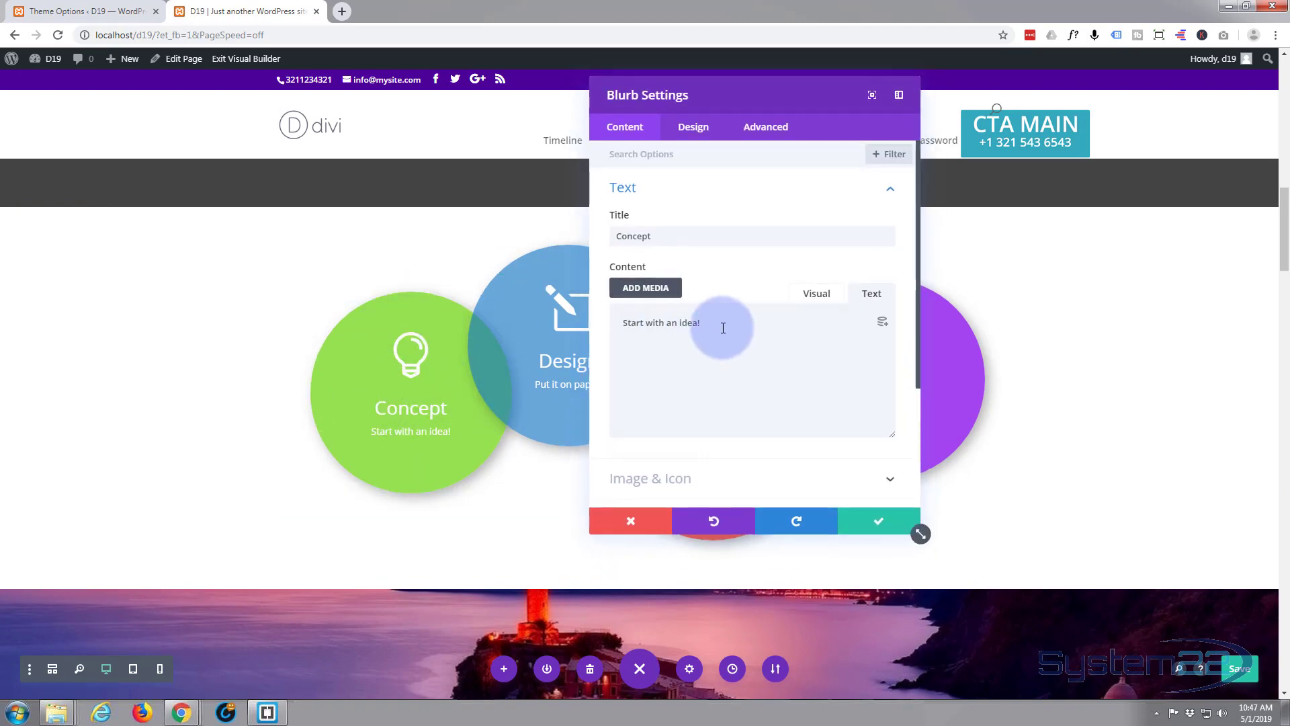
left_click(815, 297)
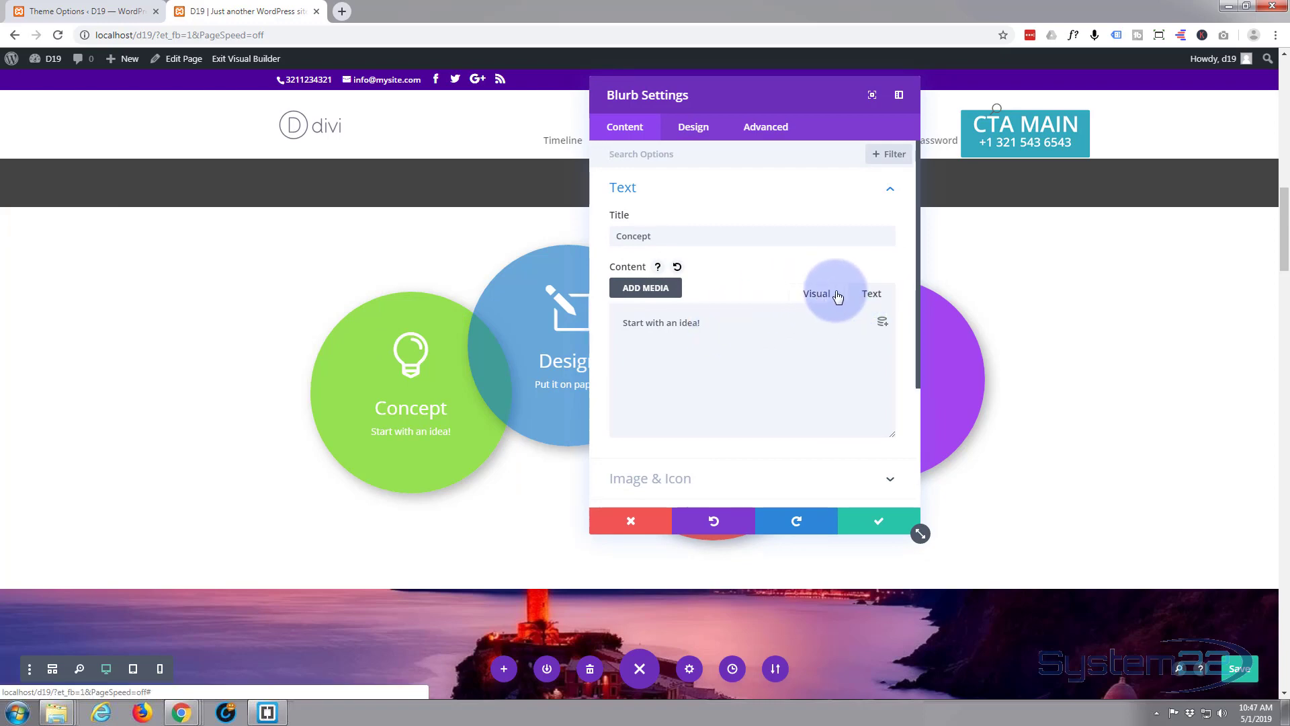
left_click(870, 294)
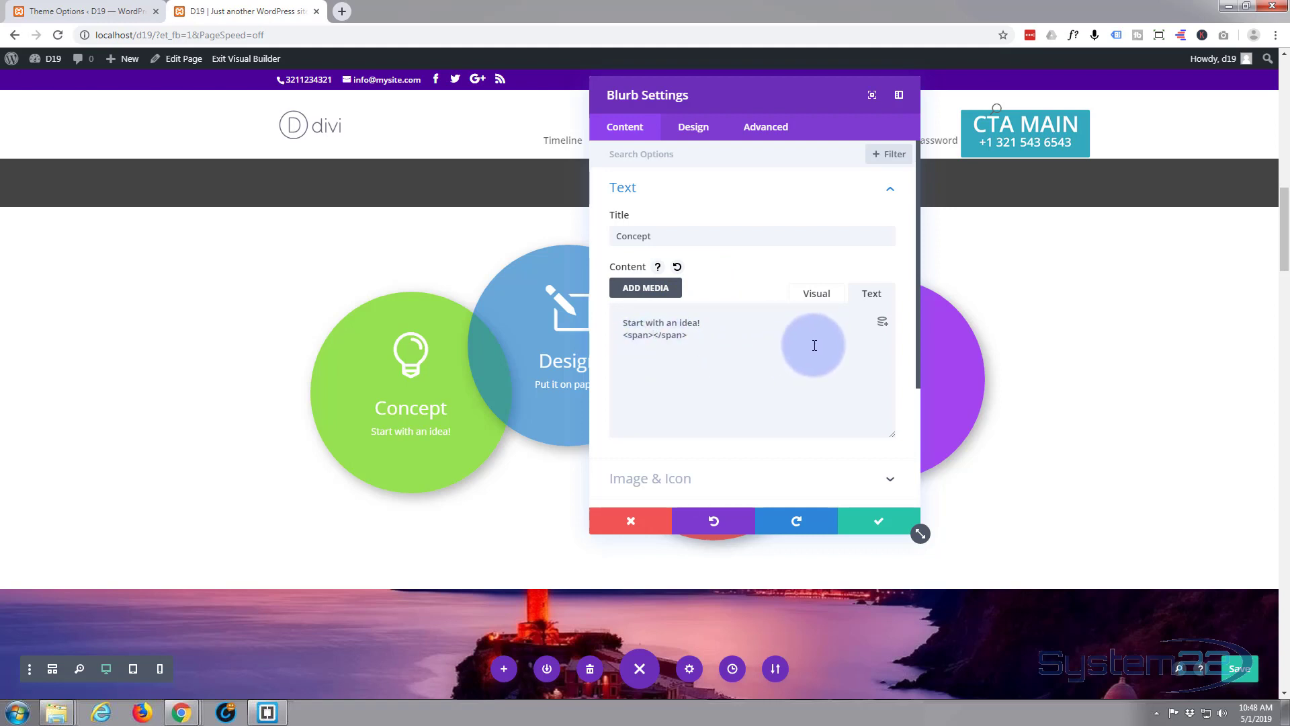
type("Consectetur adipiscing elit. Sed non turpis vel ex commodo tincidunt sit amet in velit. Etiam bibendum est sit amet nisi viverra, nec porttitor dui sagittis.")
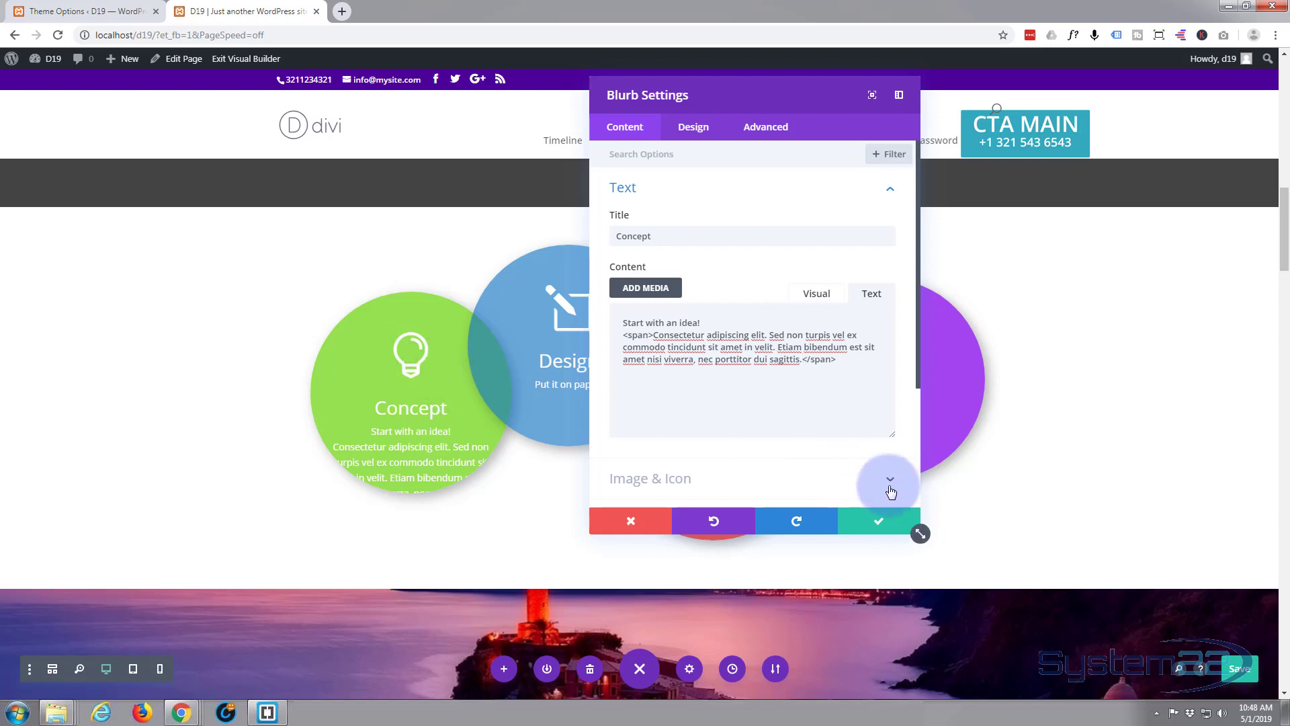
left_click(879, 521)
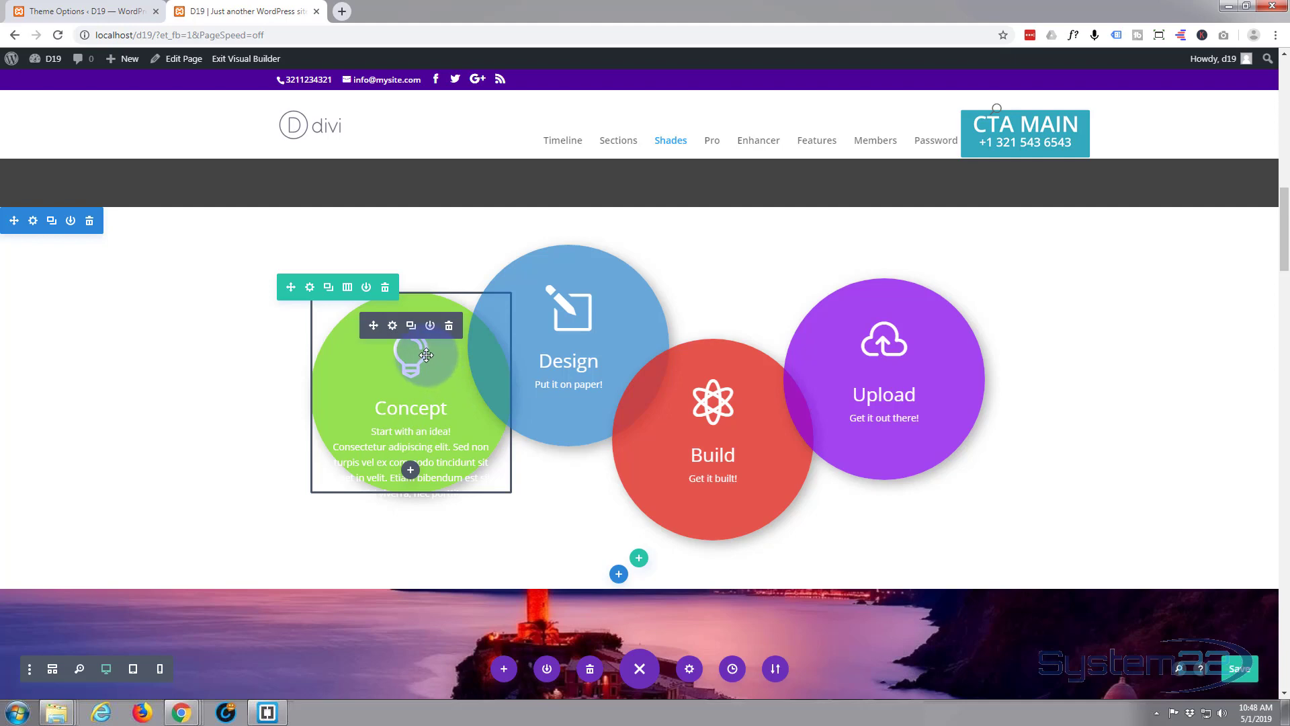
- Exit the visual builder with the changes kept and check the Concept blurb's hover effect on the live page
left_click(239, 60)
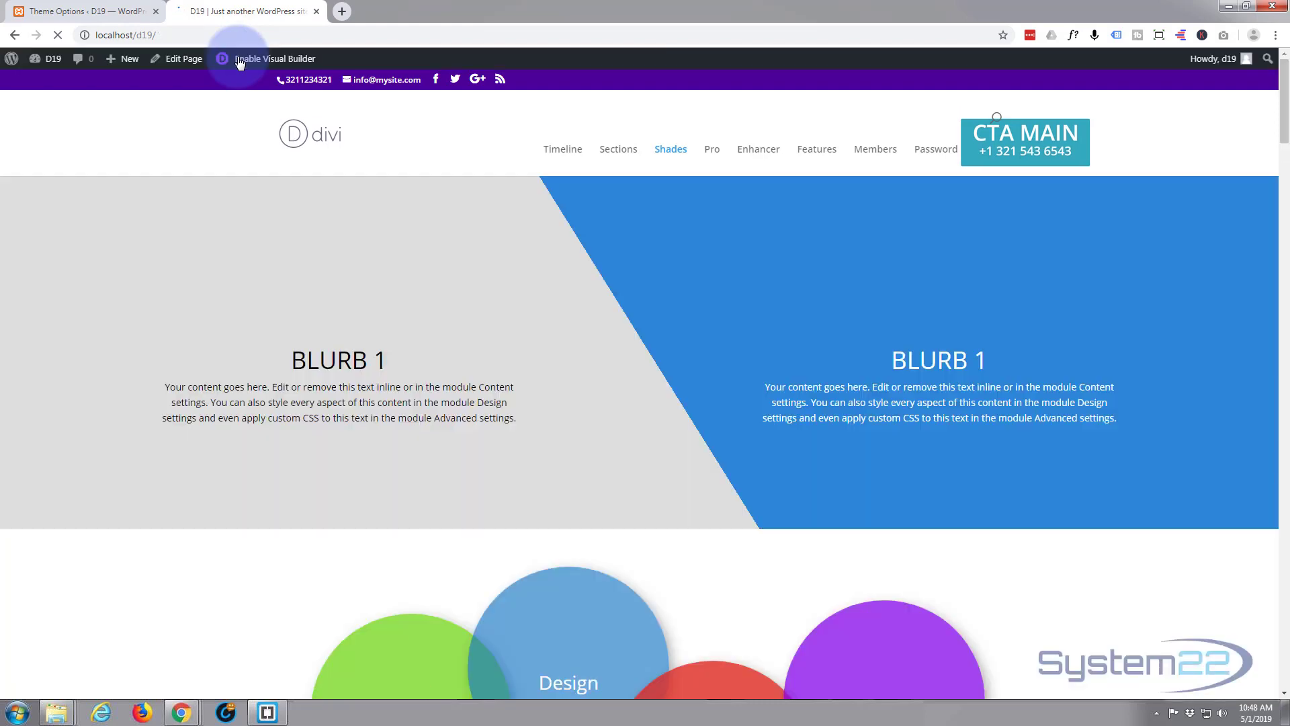
scroll(252, 337, "down", 10)
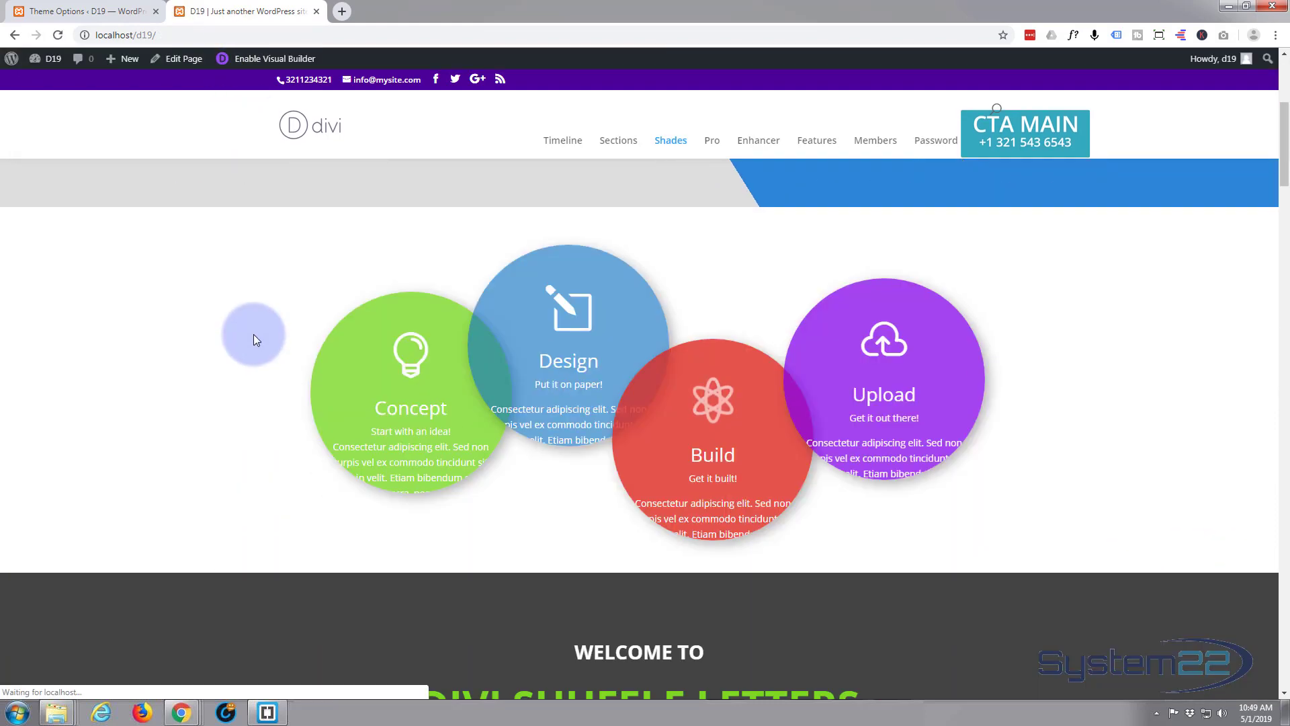
scroll(251, 338, "up", 1)
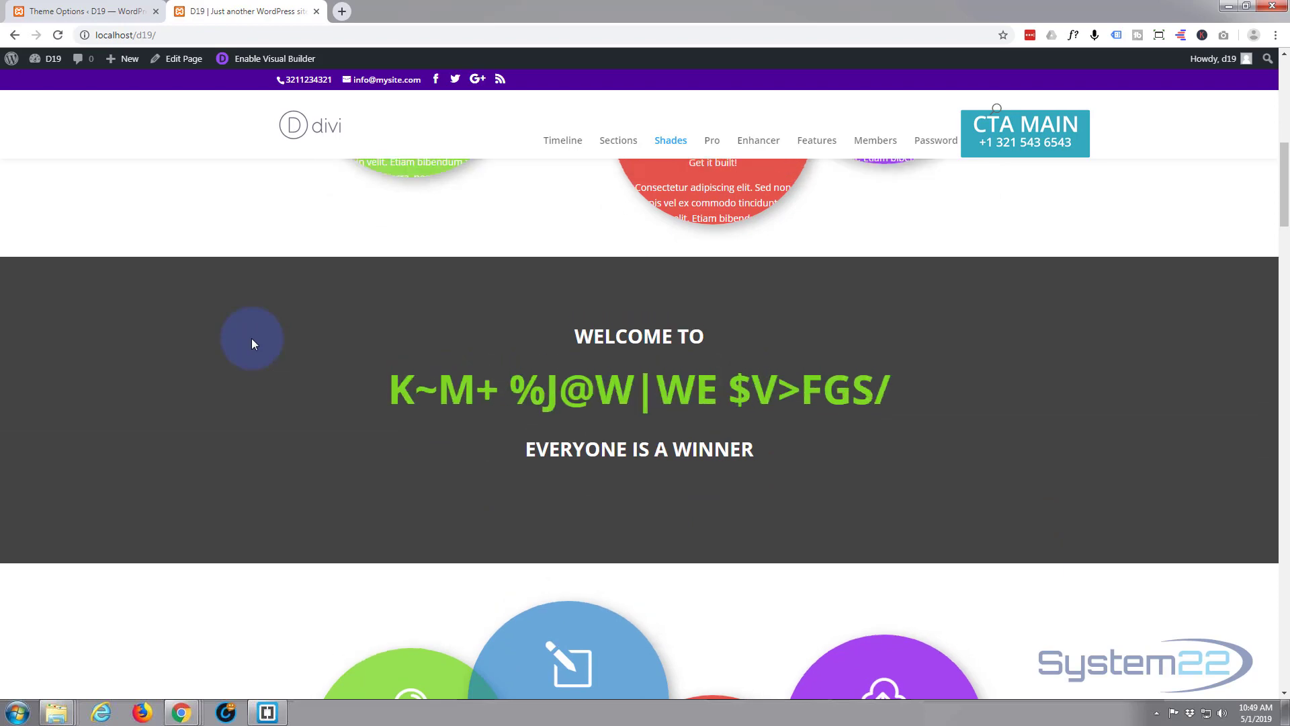
scroll(252, 340, "down", 2)
scroll(251, 341, "down", 5)
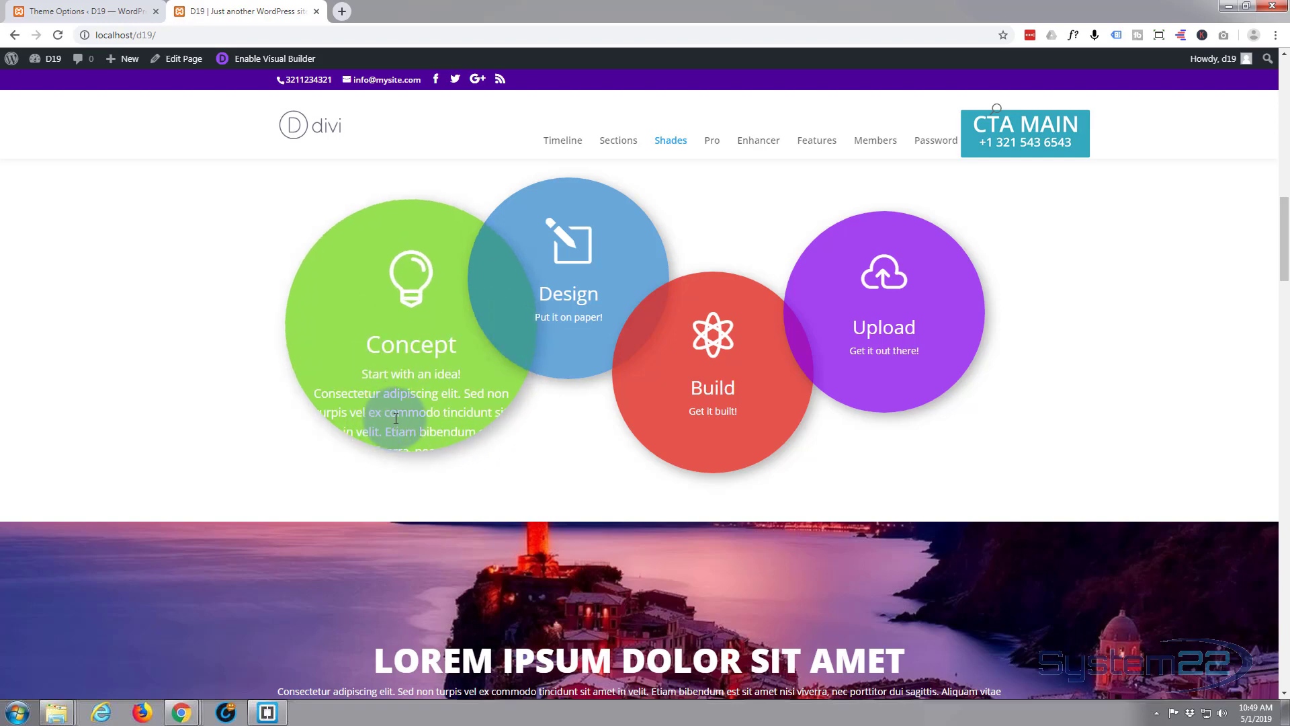
- Inspect the Concept blurb in the browser's developer tools and turn off device emulation to show the desktop page
right_click(347, 281)
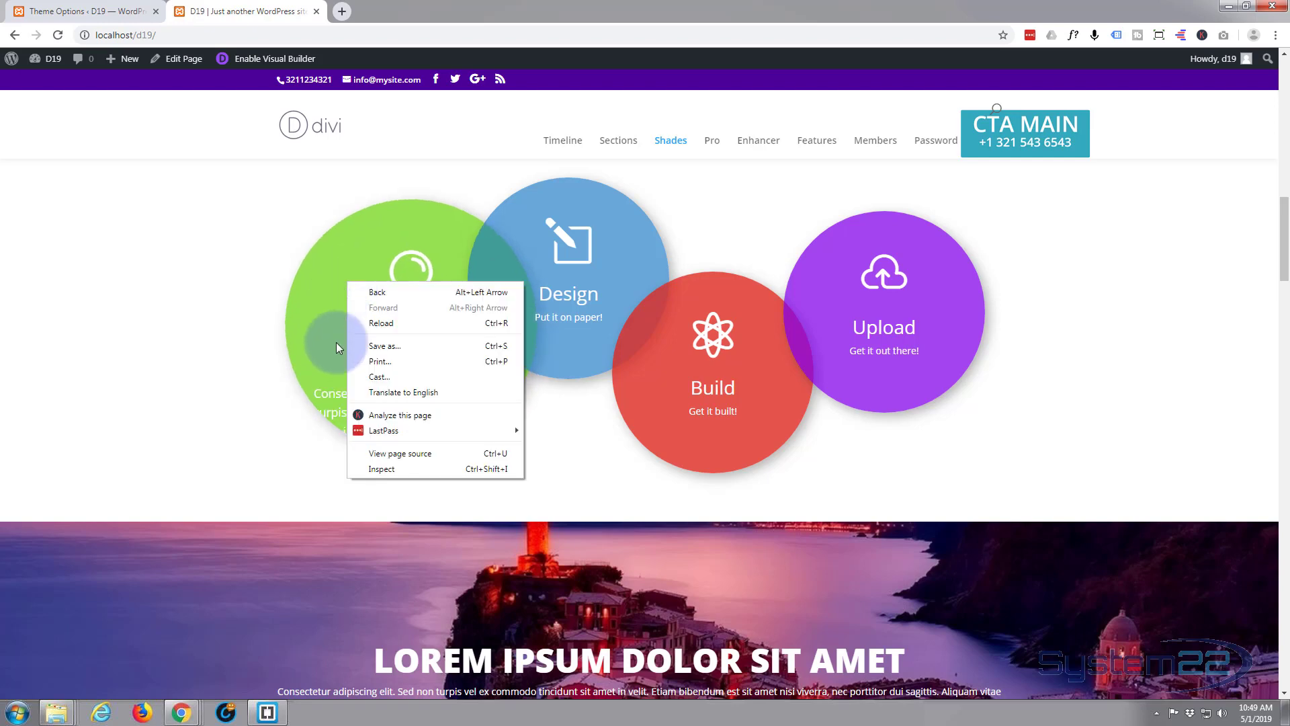
left_click(382, 469)
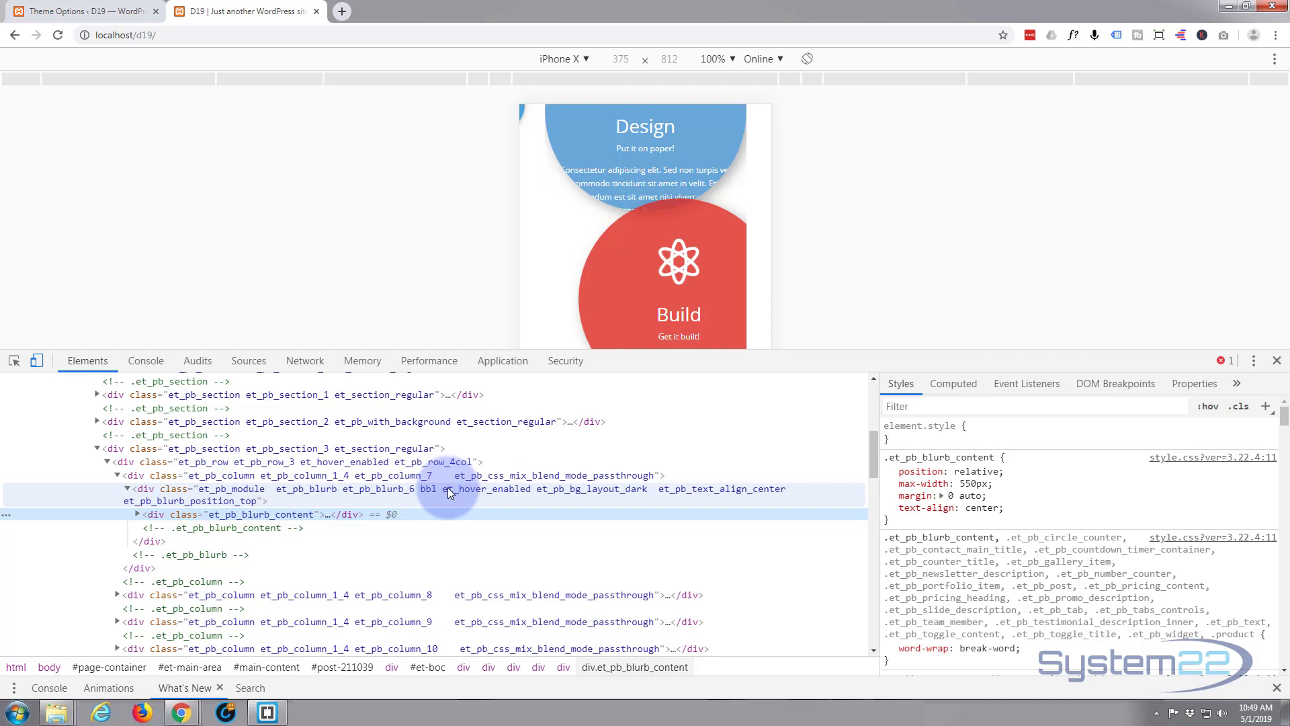
left_click(37, 361)
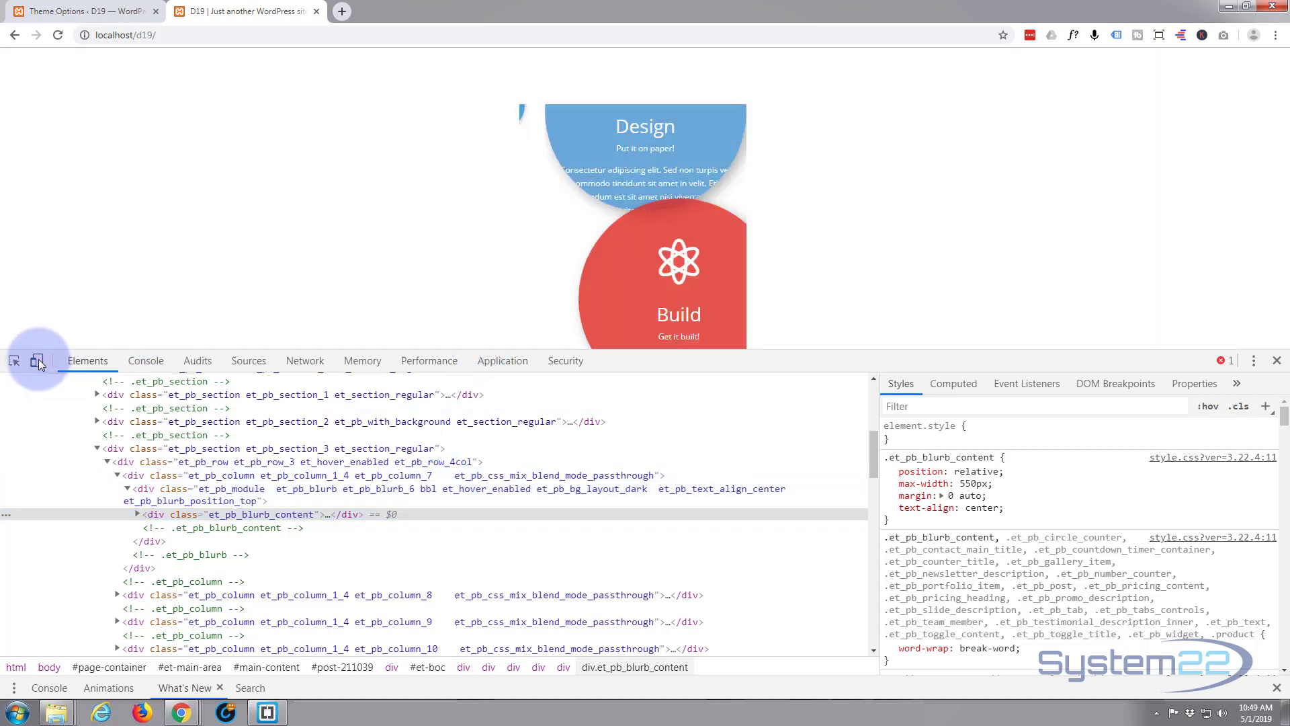
scroll(265, 204, "down", 2)
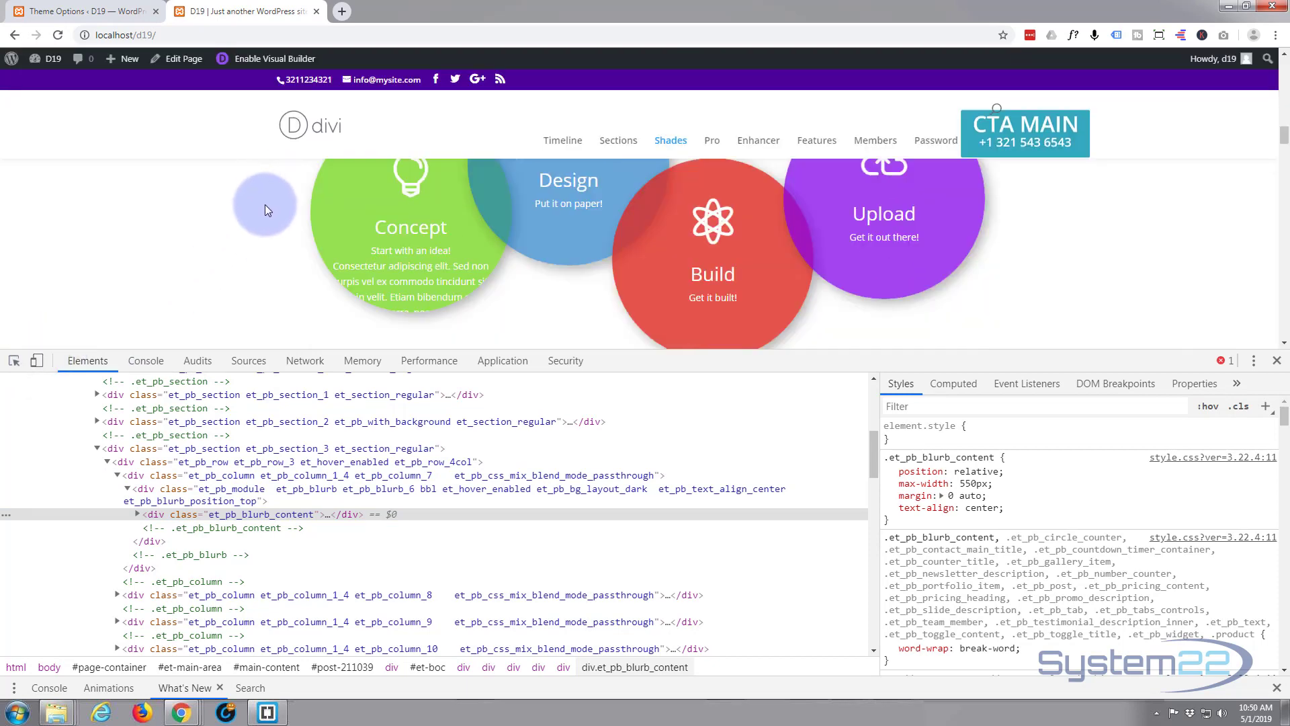
scroll(265, 204, "up", 1)
scroll(264, 204, "down", 3)
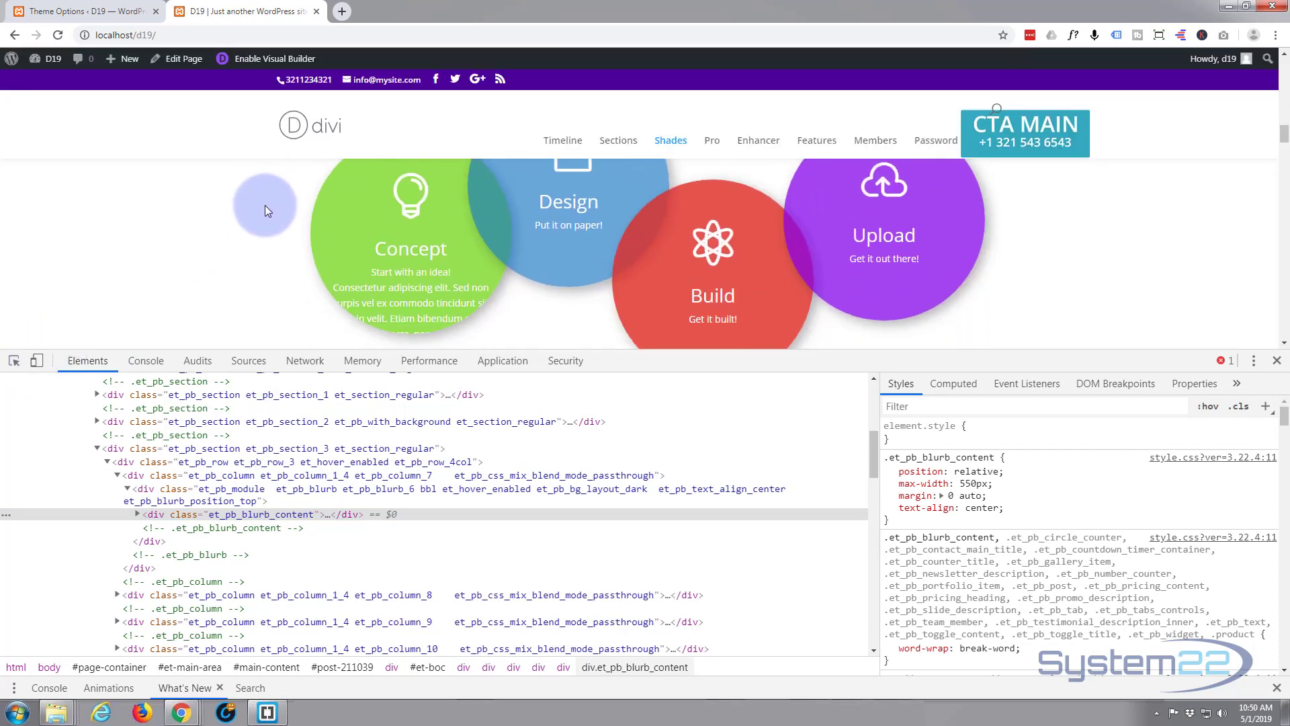
scroll(264, 207, "up", 3)
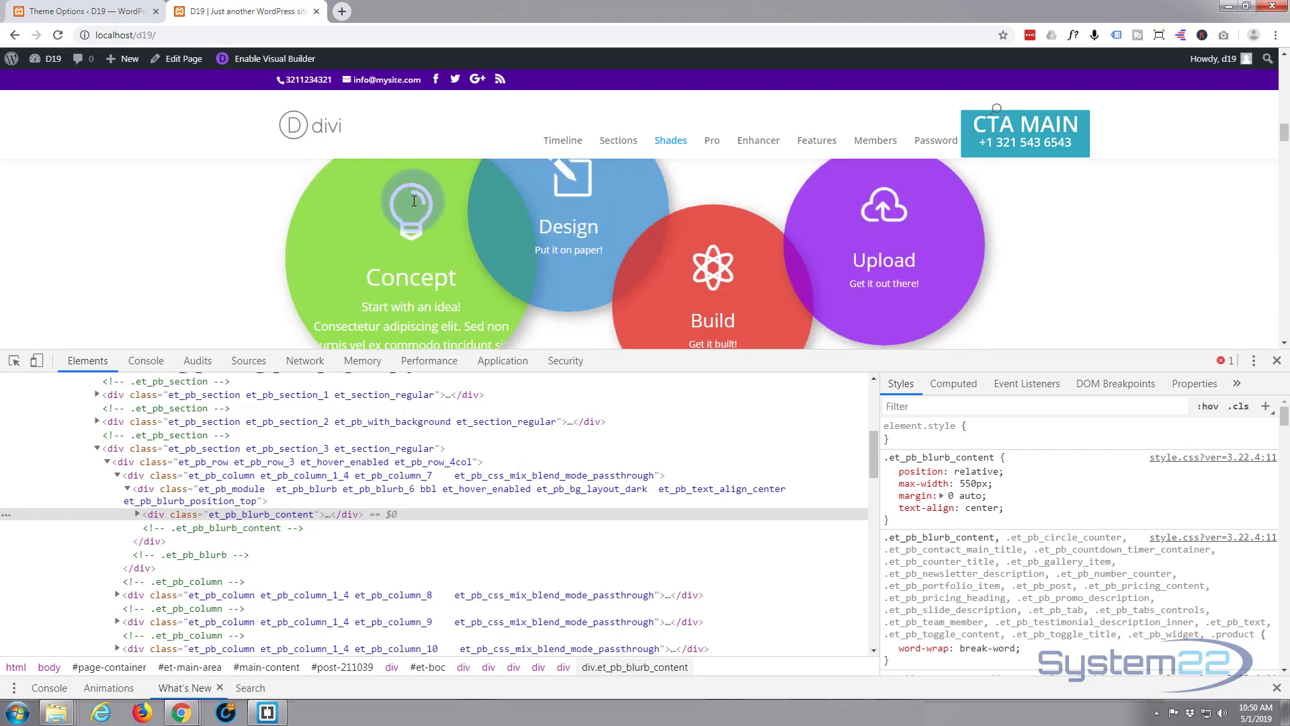
- Inspect the Concept blurb's light-bulb icon, copy its class name et-pb-icon, and paste it into a blank Notepad document
right_click(413, 201)
left_click(461, 388)
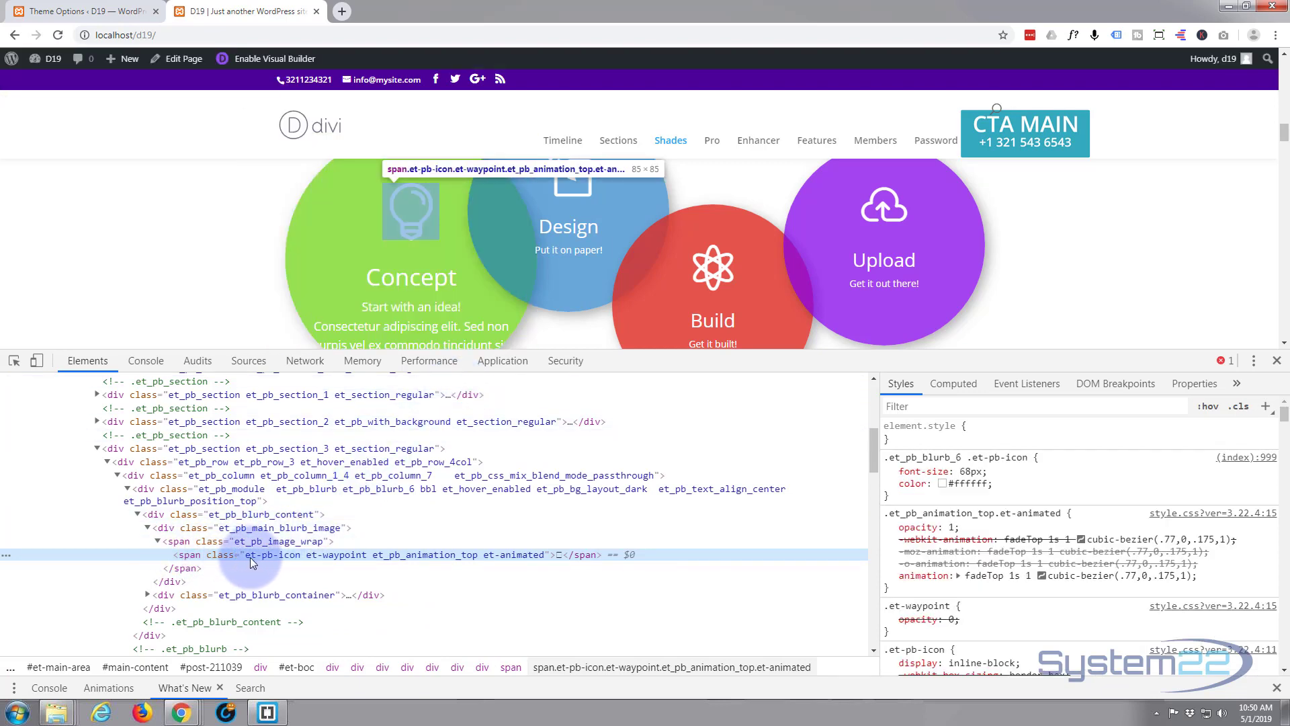
double_click(297, 555)
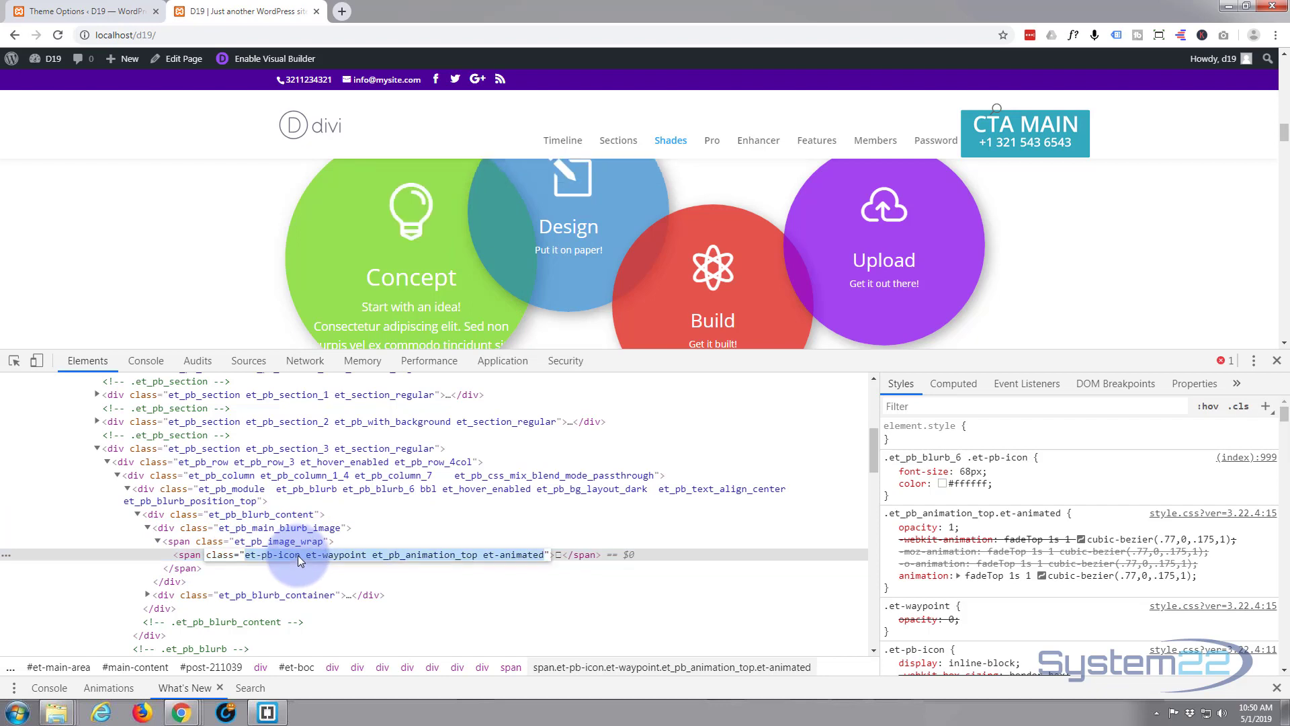
left_click_drag(301, 555, 249, 556)
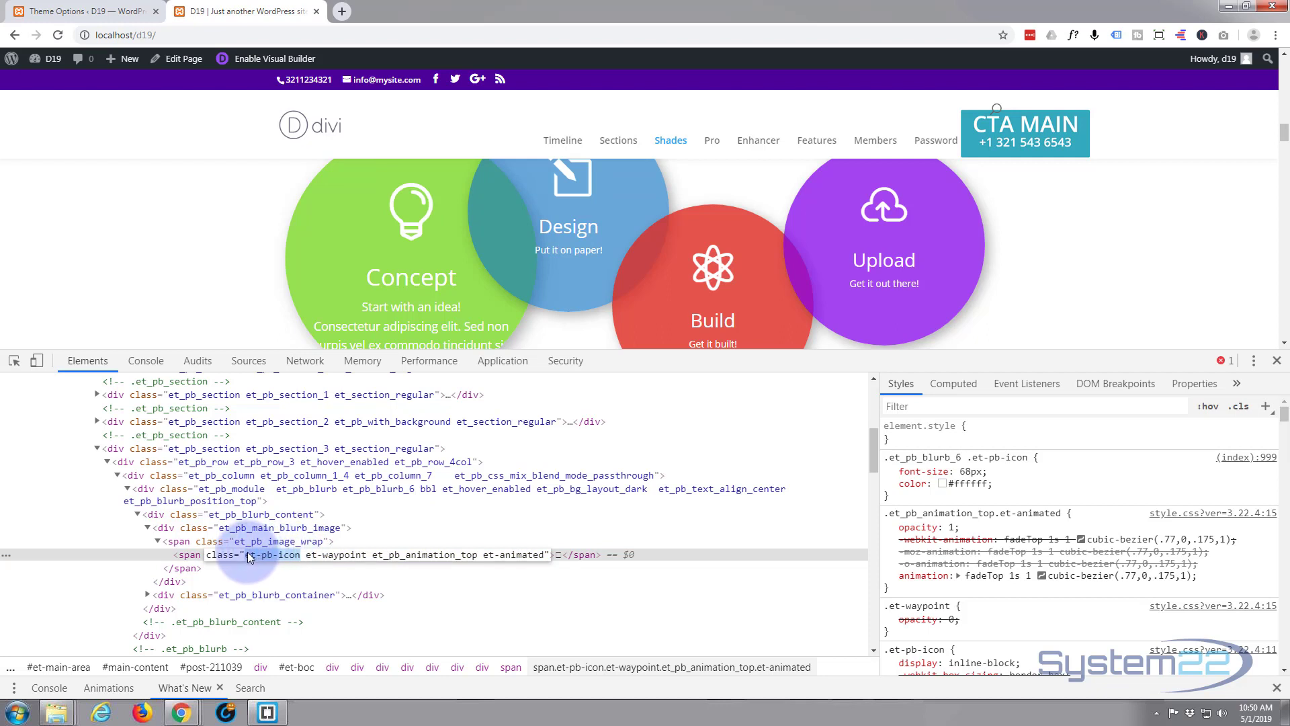
left_click_drag(249, 557, 243, 556)
key("ctrl+c")
left_click_drag(1289, 103, 993, 112)
key("ctrl+v")
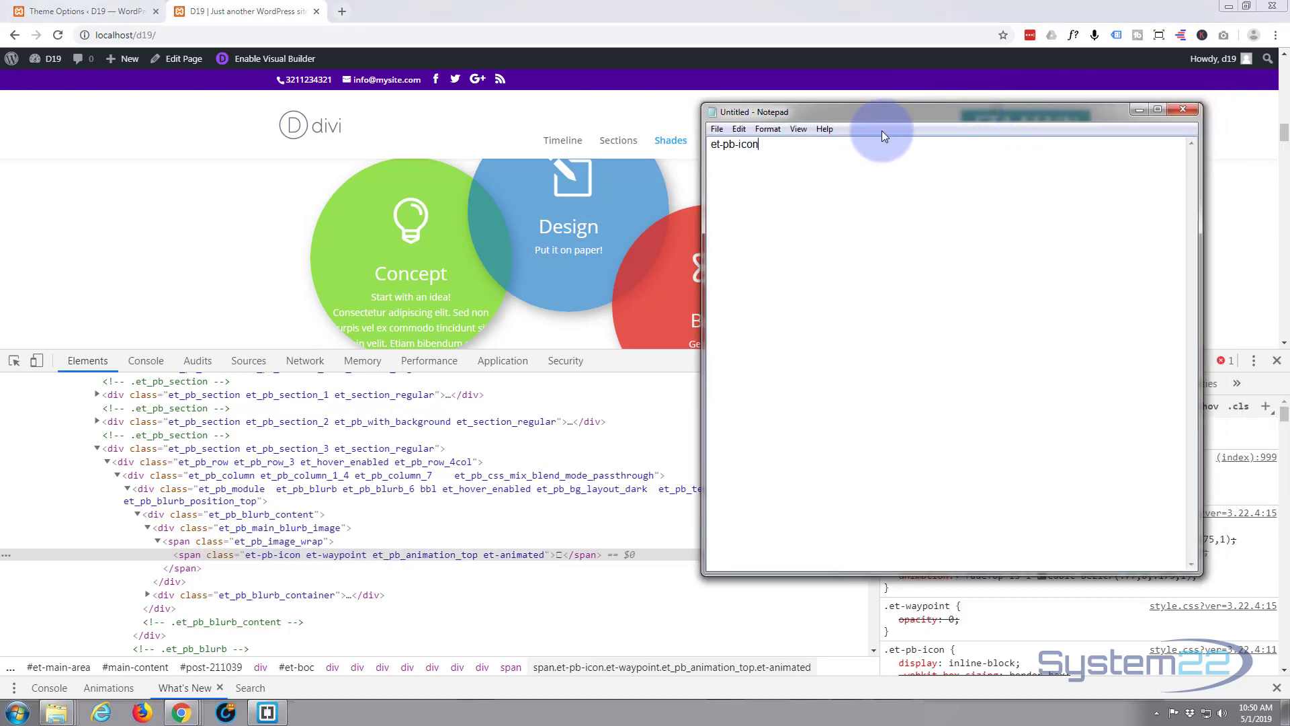
left_click_drag(874, 116, 1289, 119)
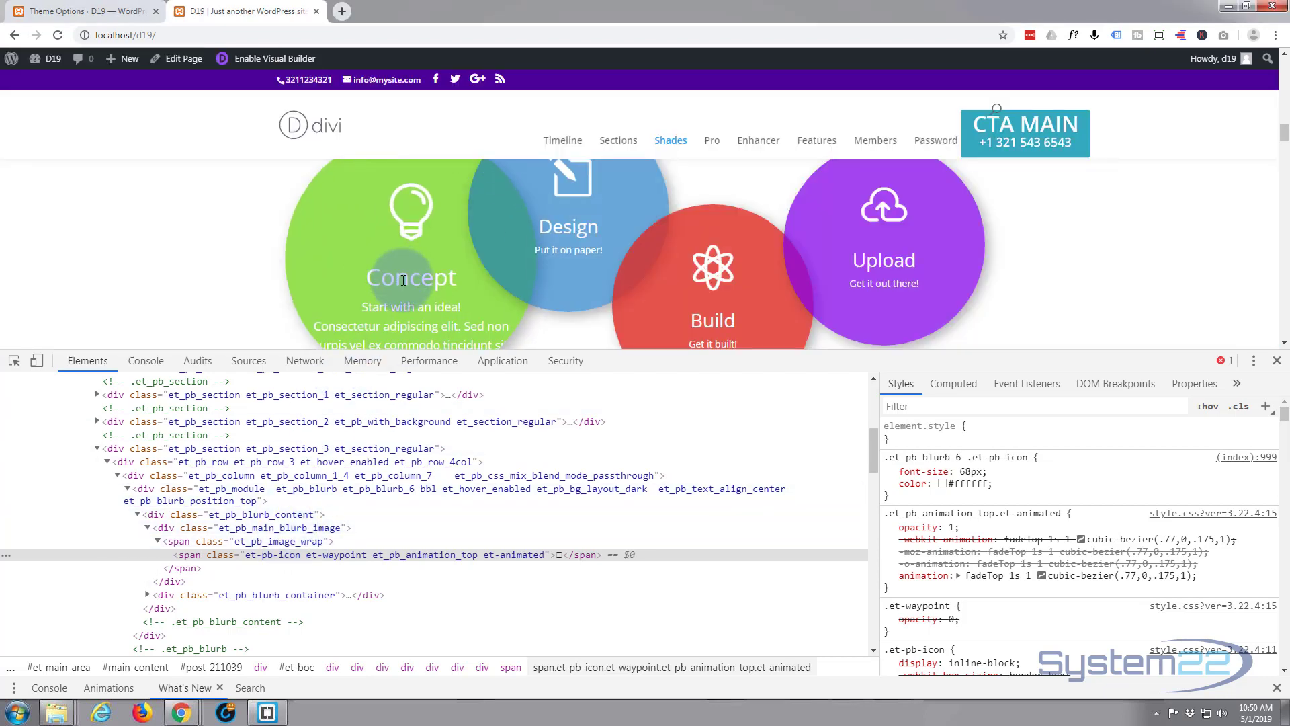
- Inspect the Concept blurb's title in the page markup and close the developer tools
right_click(404, 280)
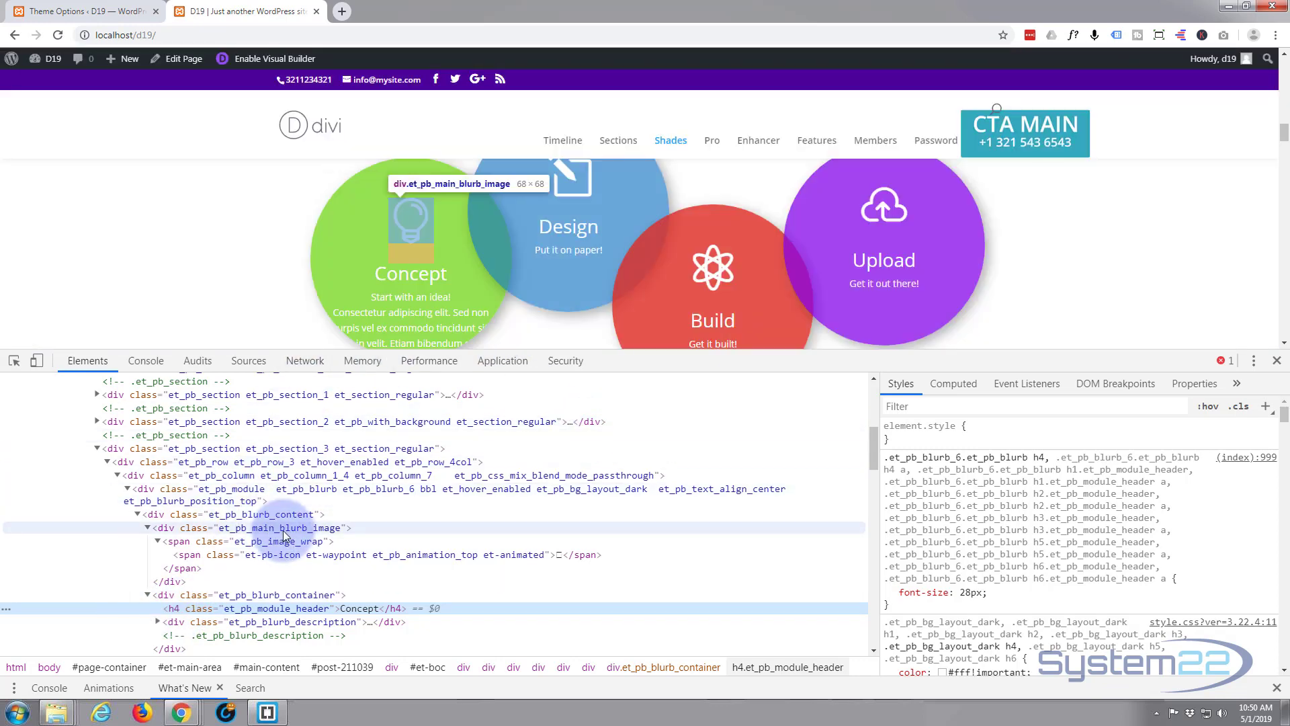
left_click(1276, 362)
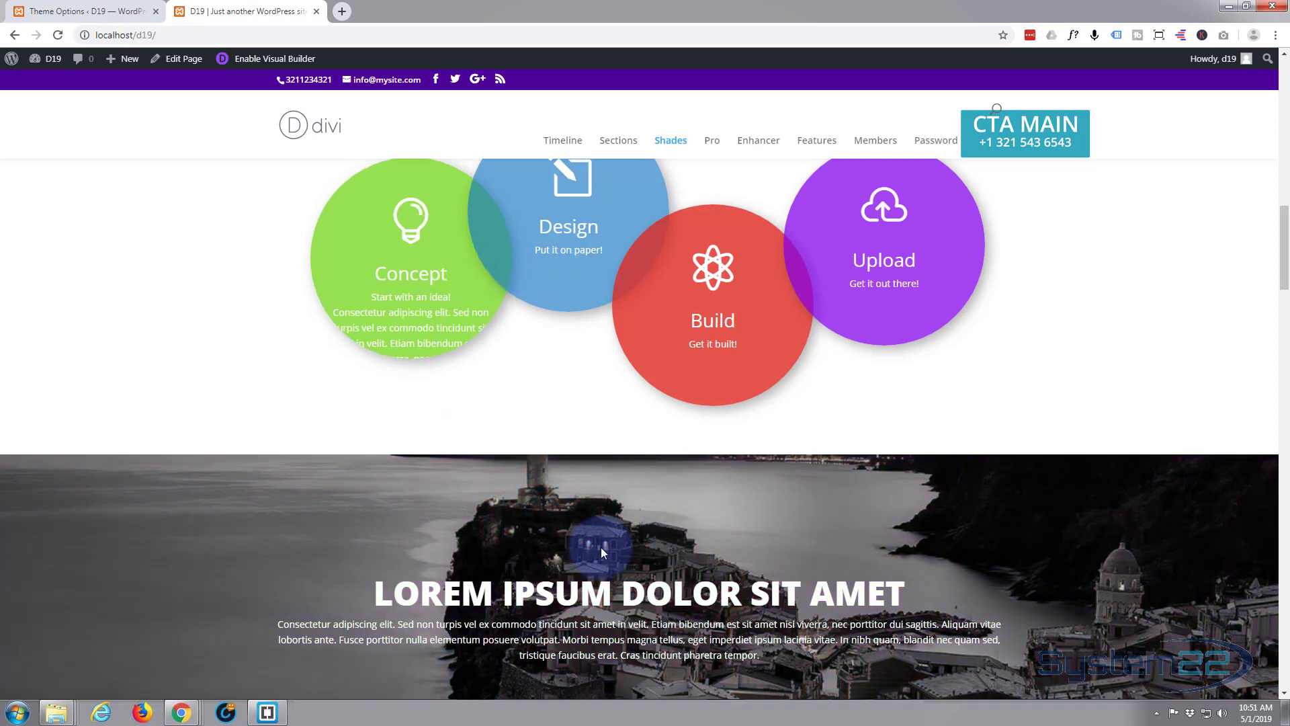
scroll(609, 562, "up", 3)
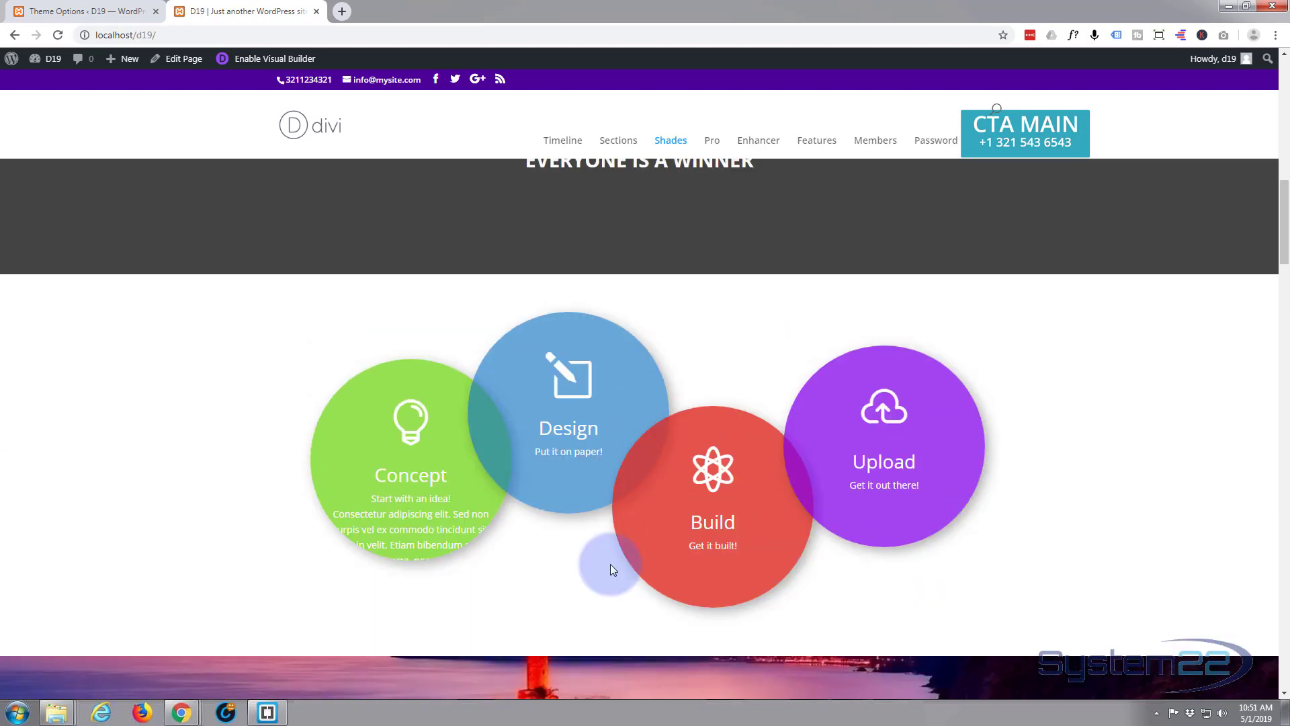
- Enable the visual builder for the page and open the Concept blurb's settings
left_click(250, 59)
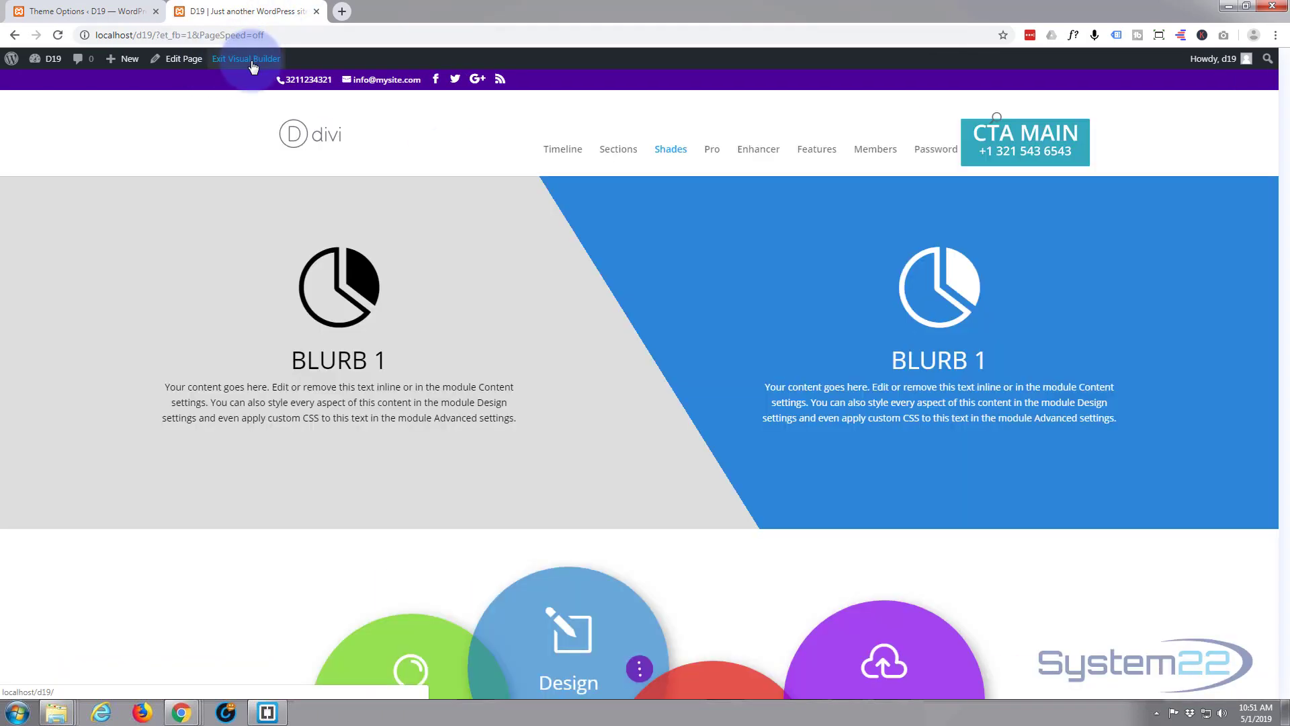
scroll(273, 301, "down", 13)
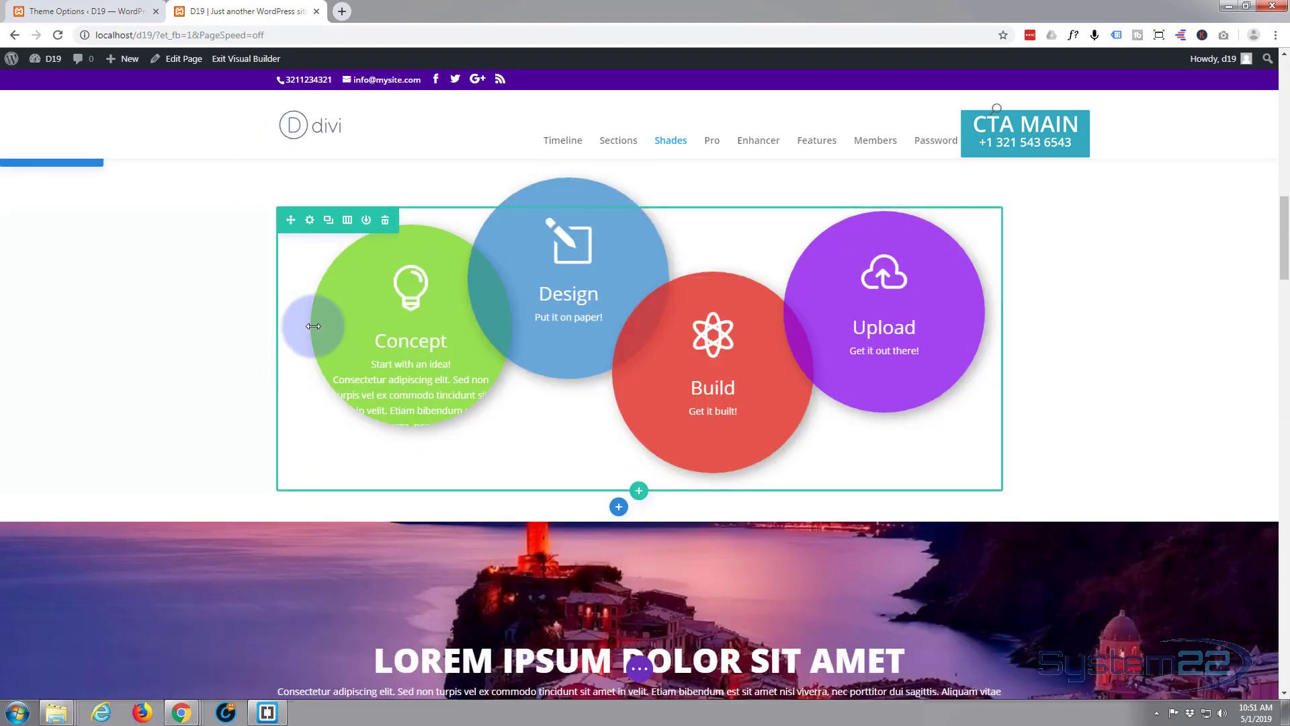
mouse_move(438, 290)
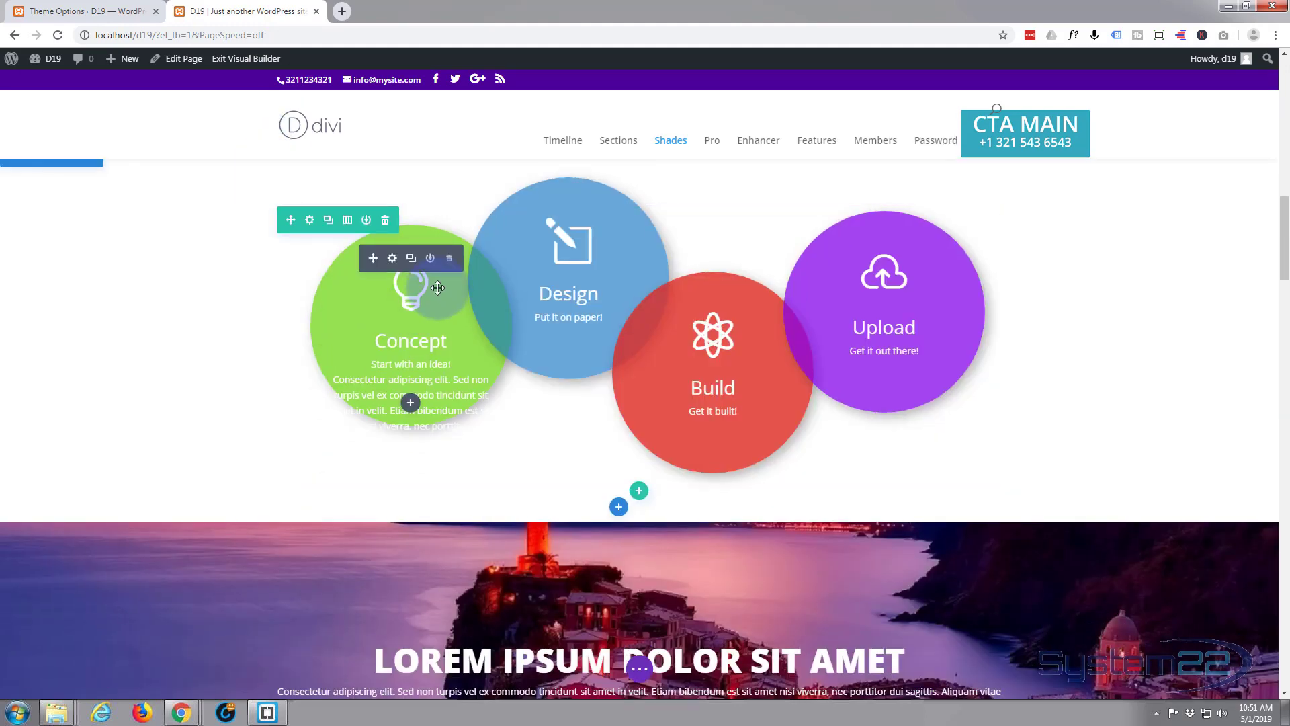
left_click(393, 261)
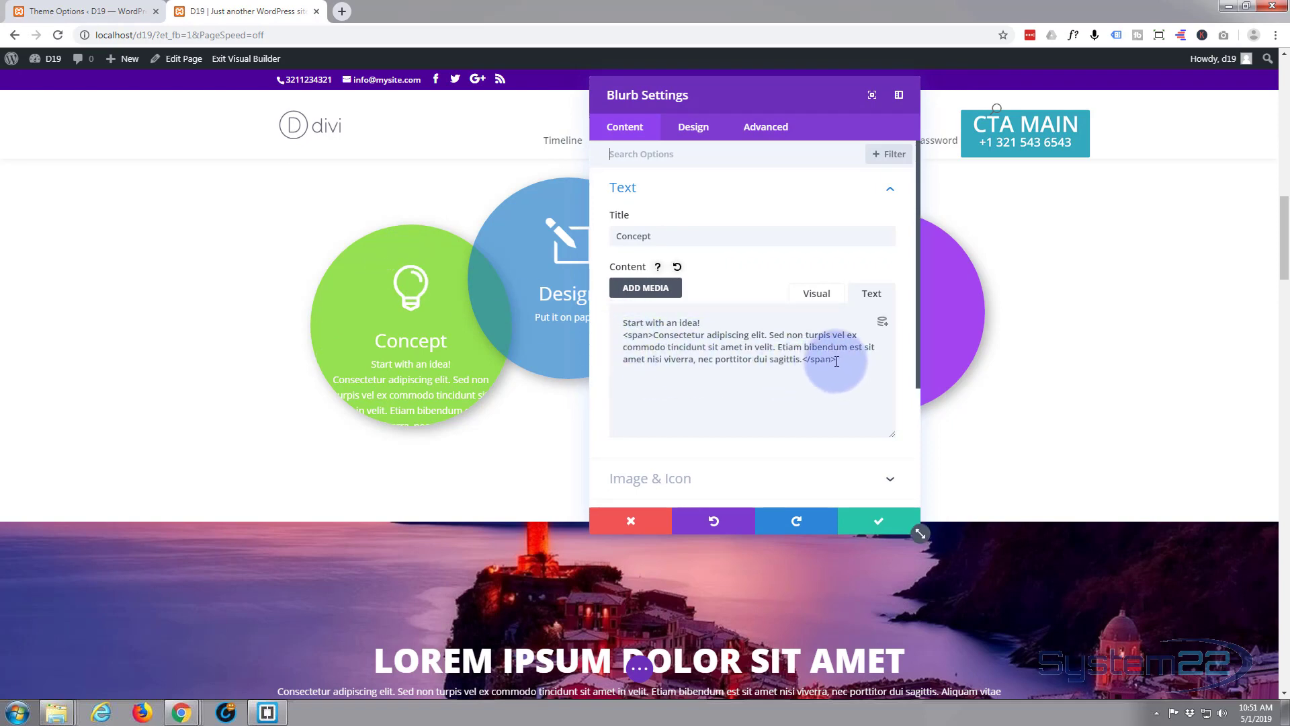
- Add class="hdnt" to the opening span tag in the Concept blurb's content and save its settings
left_click(650, 335)
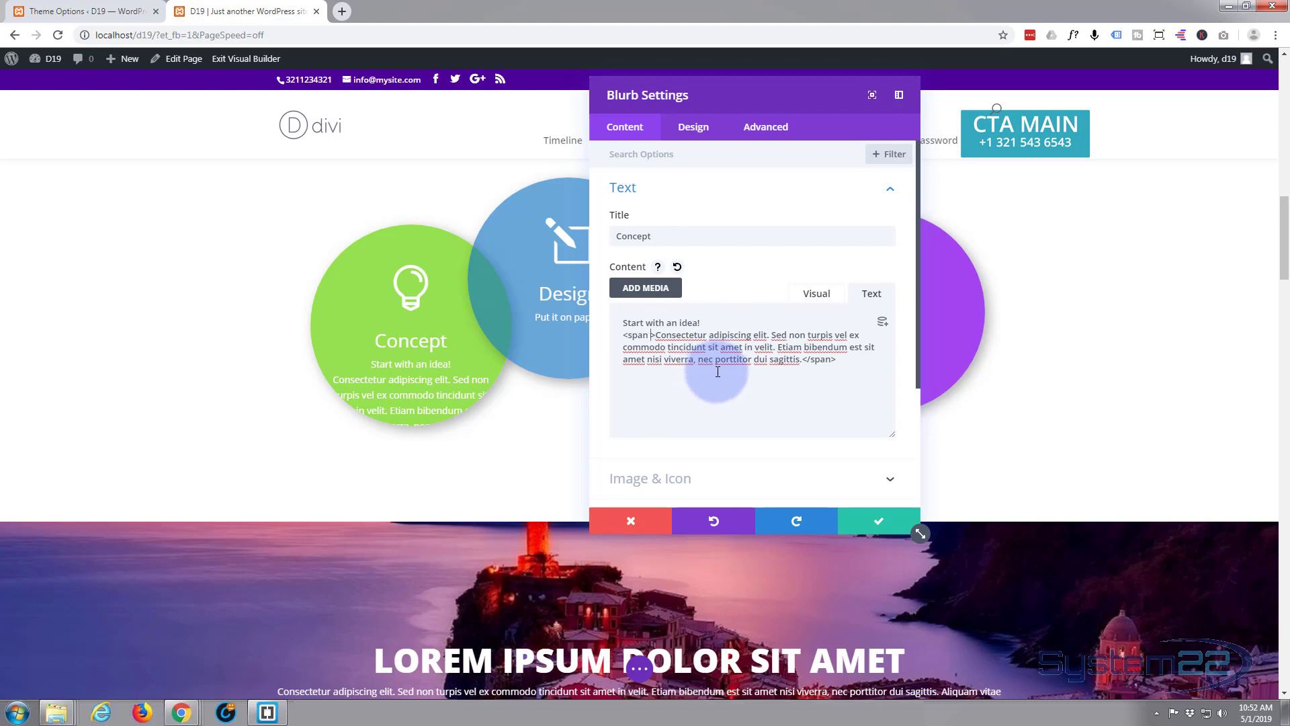
type("class")
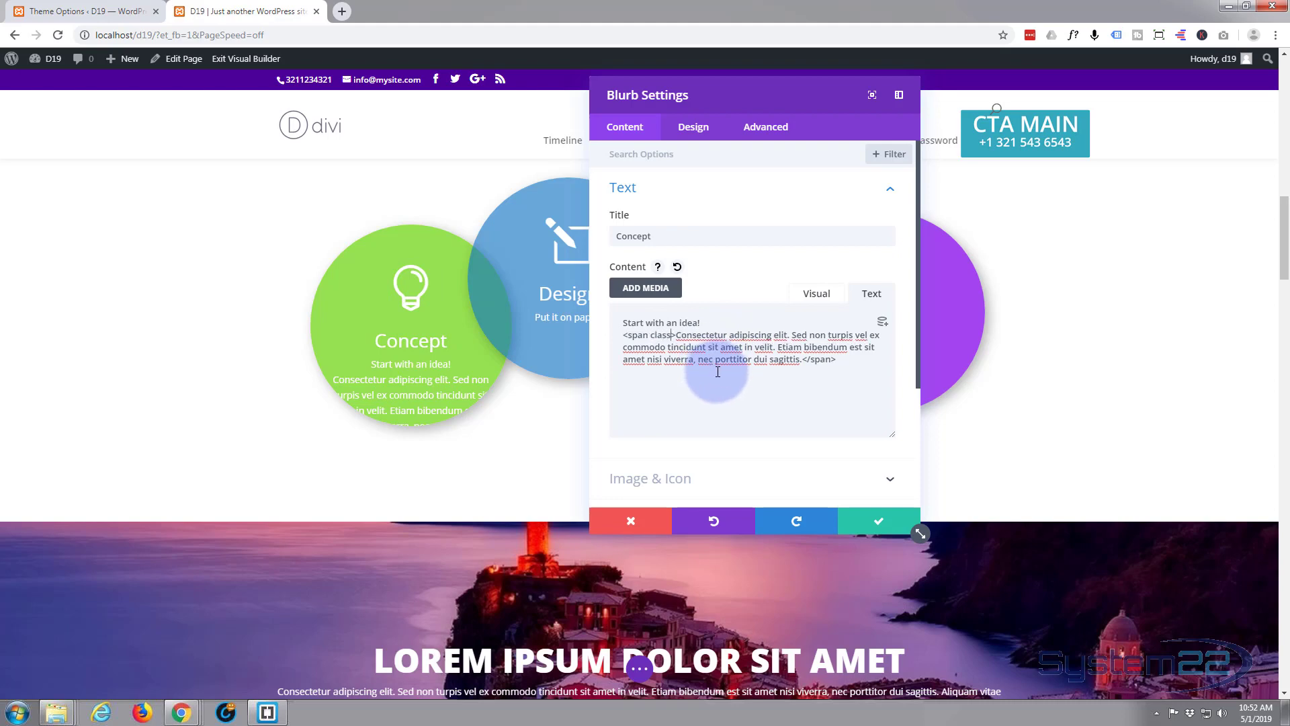
type("=")
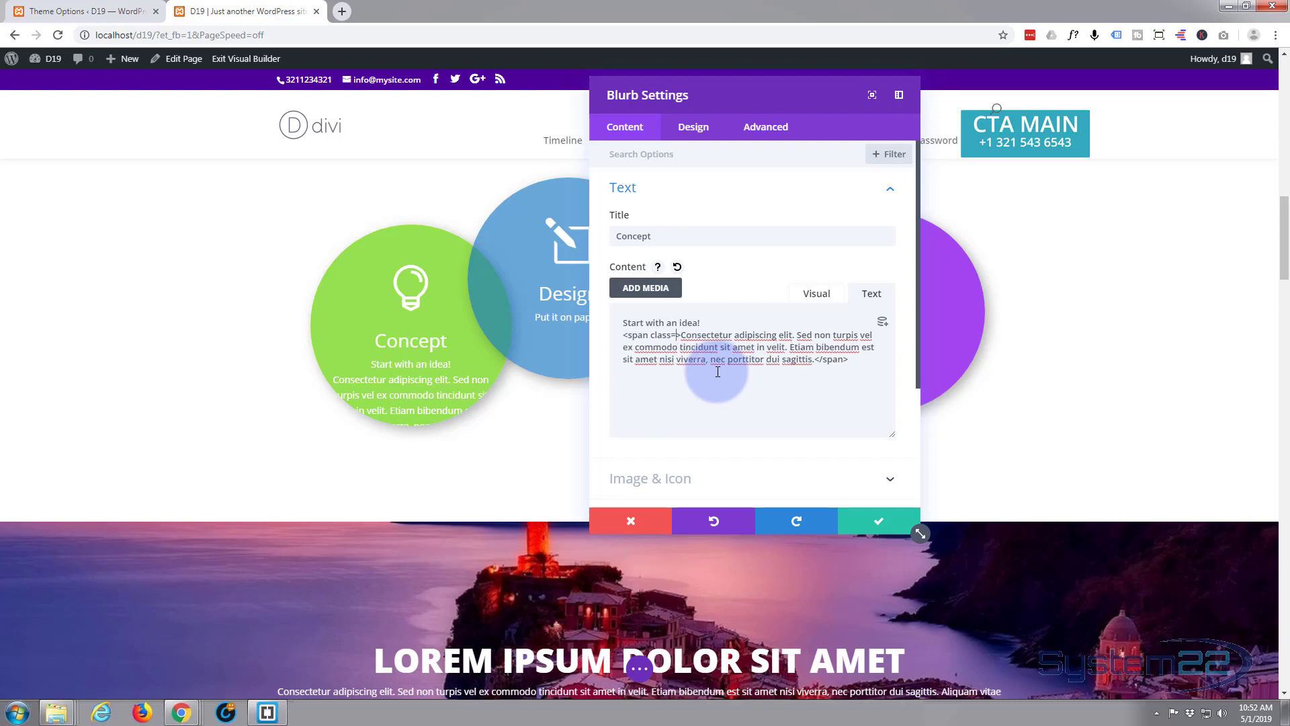
type("\"")
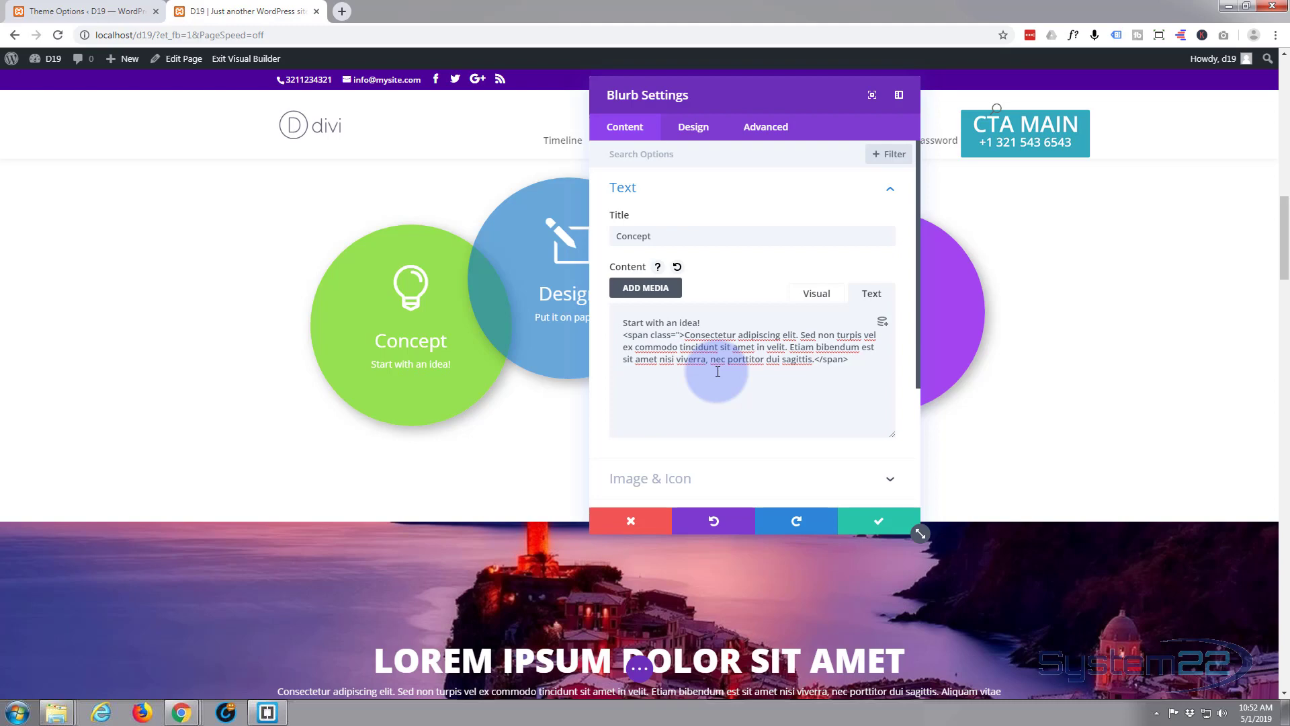
type("hdnt")
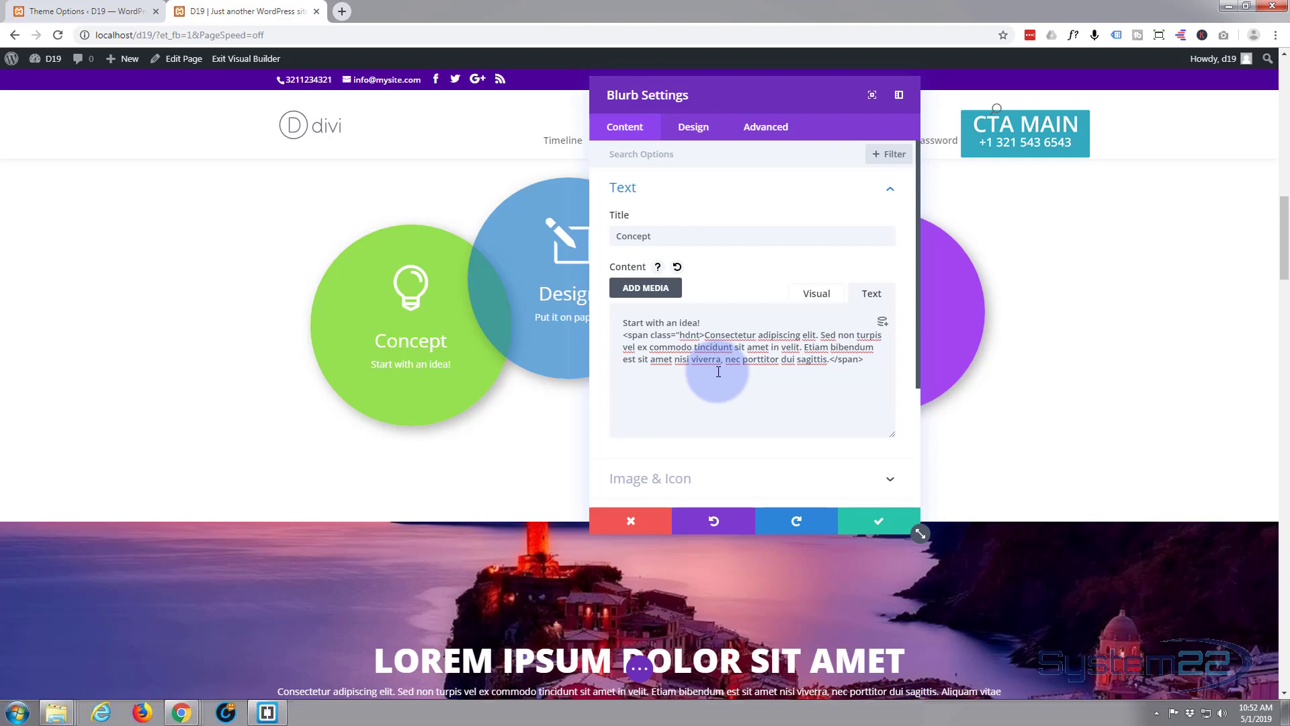
type("\"")
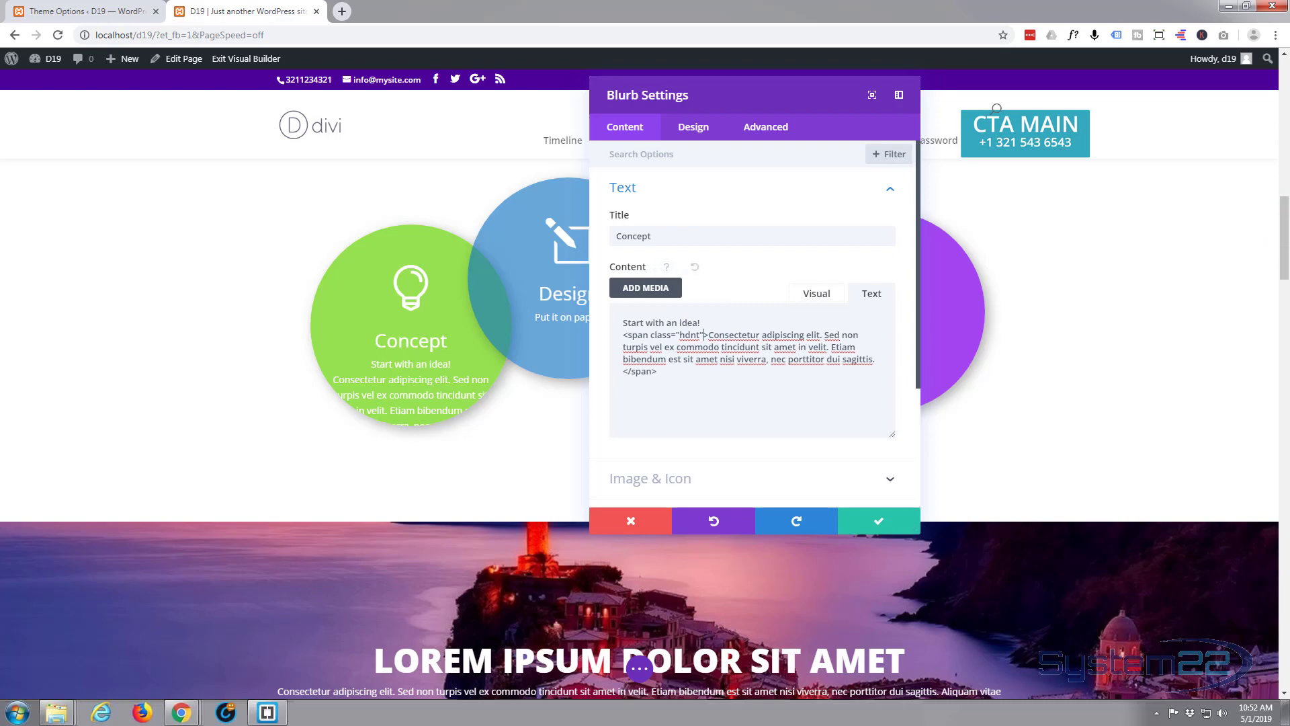
left_click_drag(1289, 176, 591, 193)
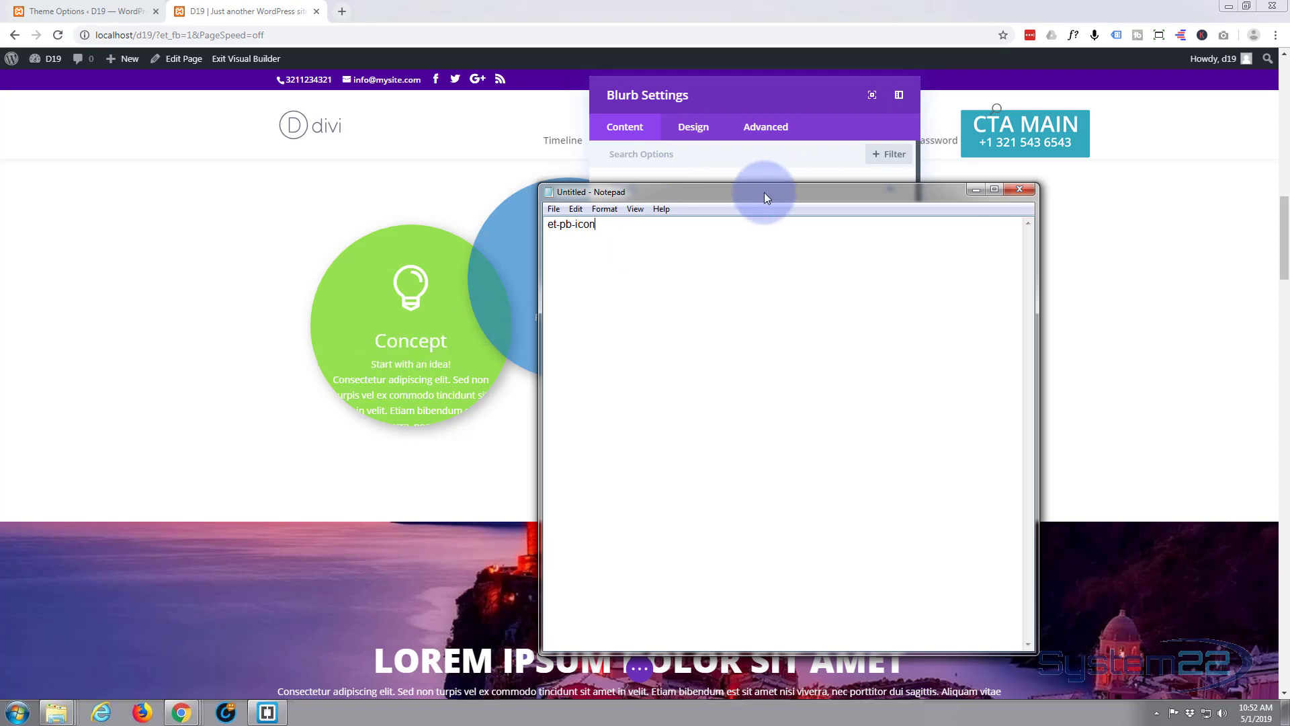
left_click_drag(764, 192, 1289, 188)
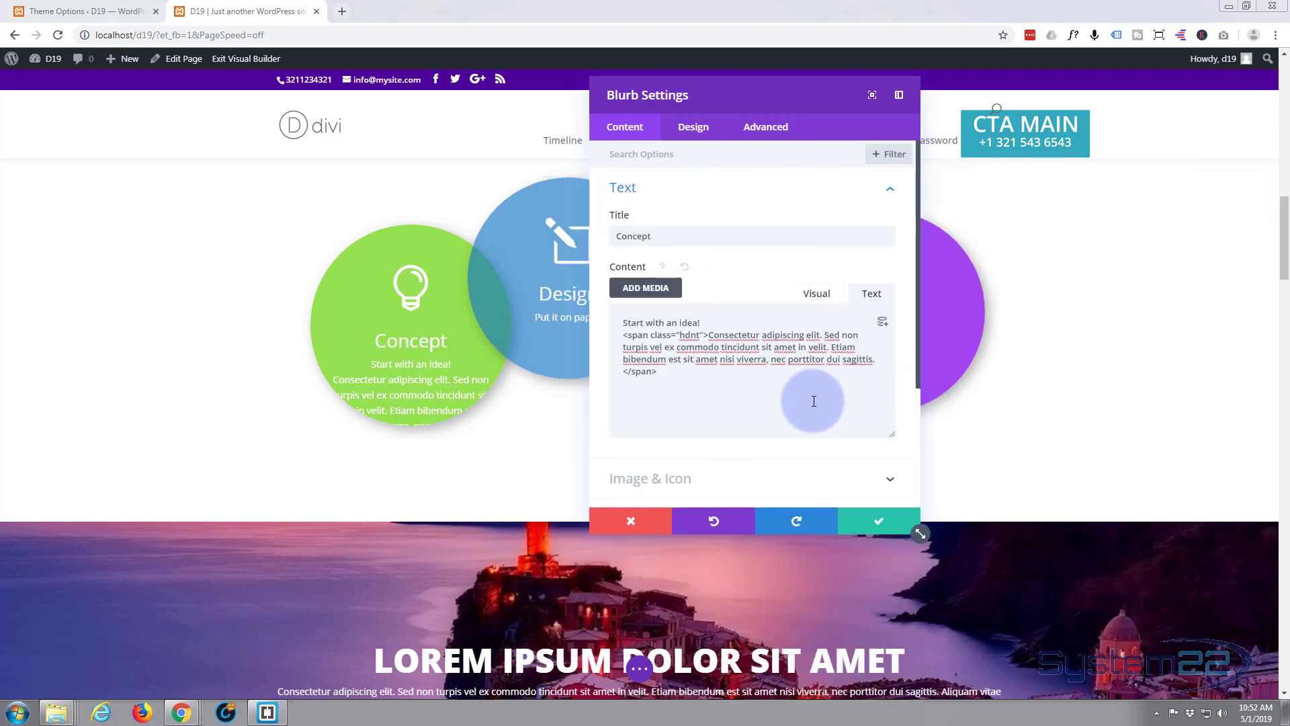
left_click(880, 521)
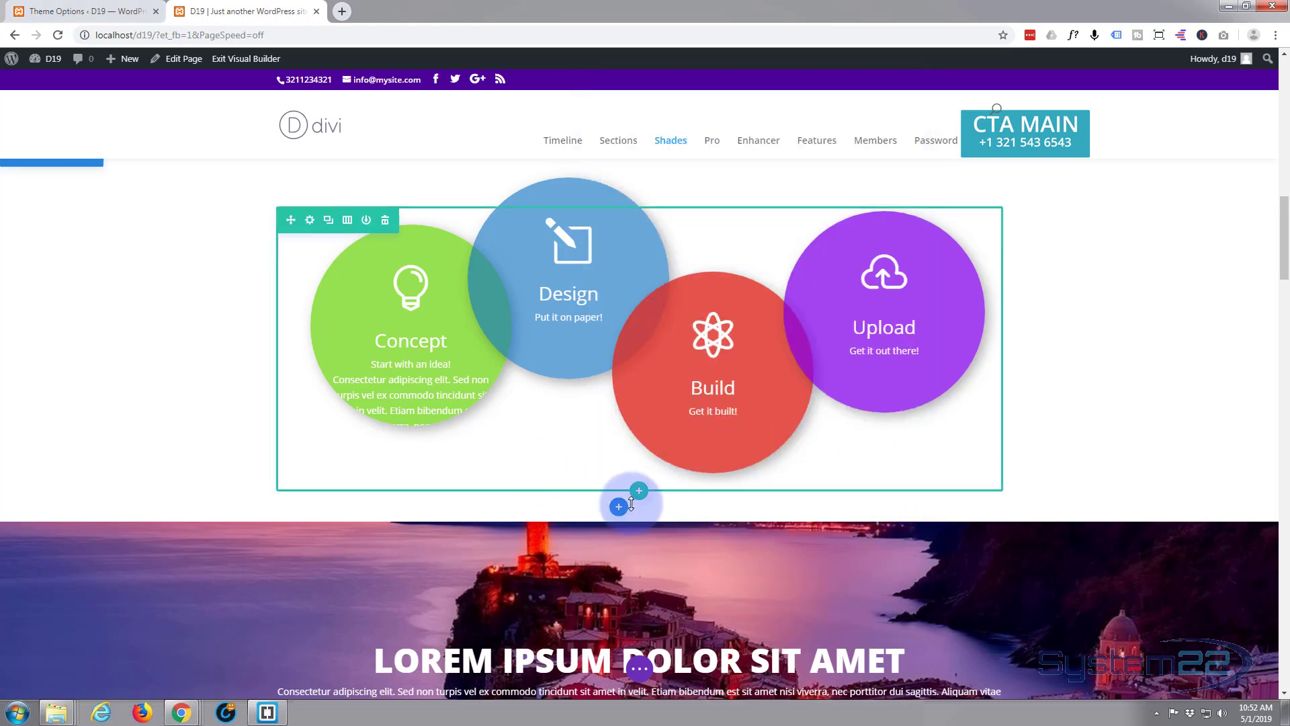
- Open the page settings' Custom CSS for editing
left_click(639, 668)
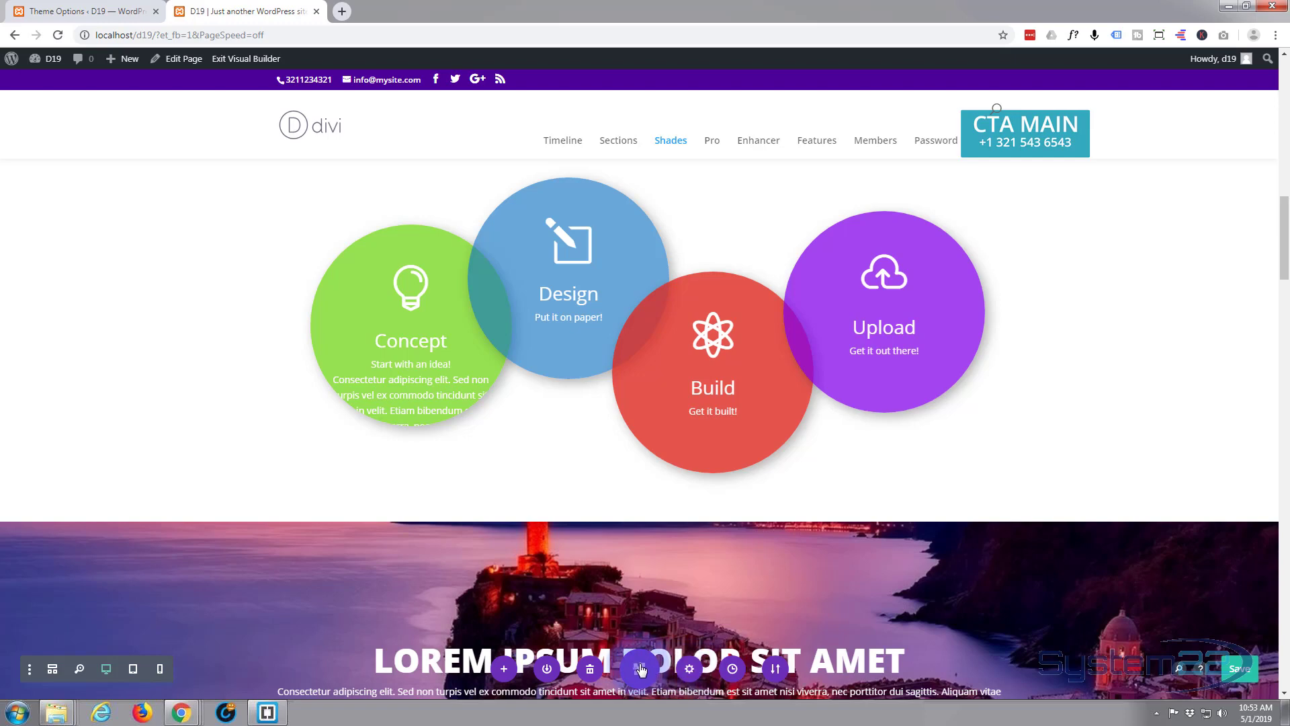
left_click(689, 667)
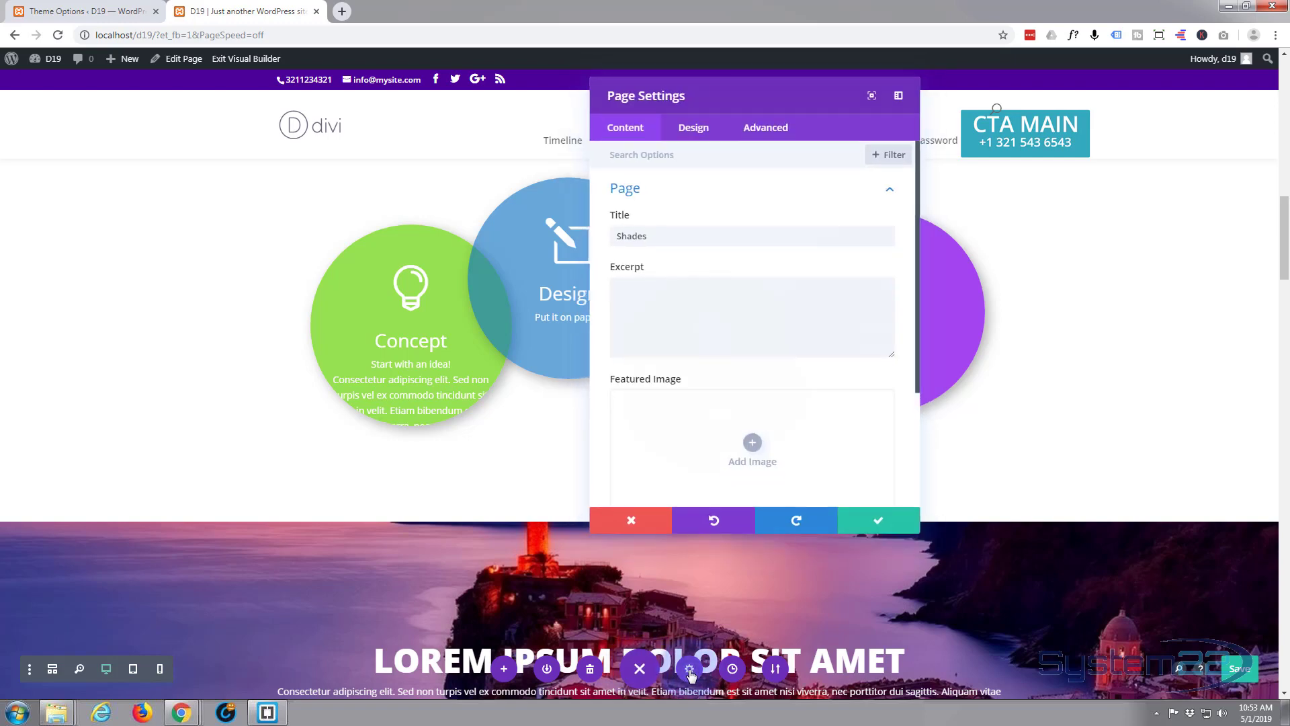
left_click(773, 128)
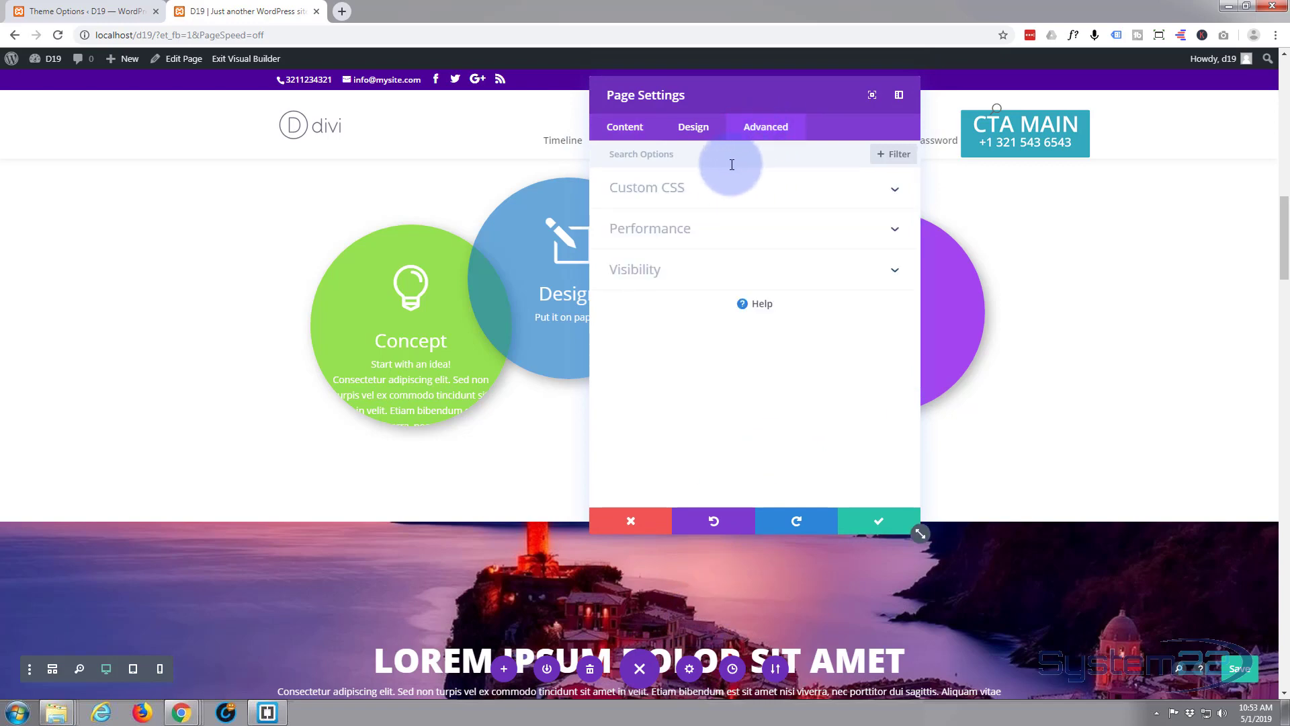
left_click(727, 195)
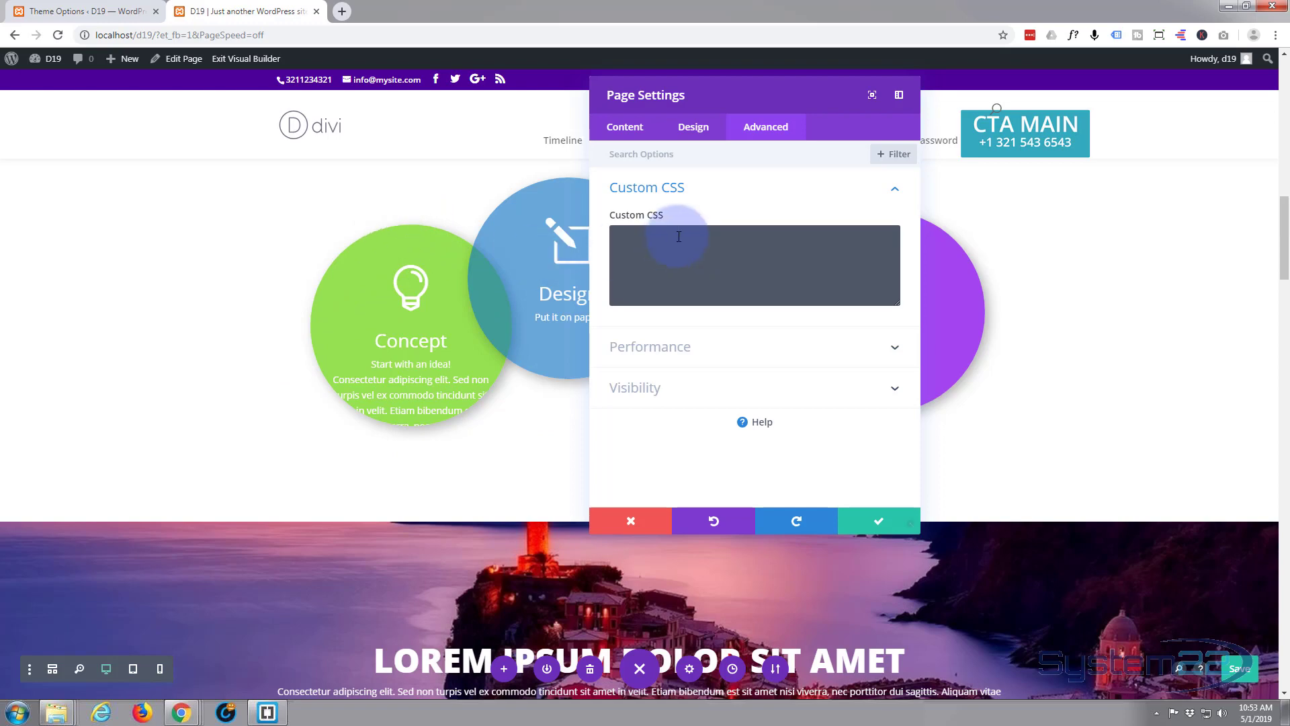
left_click(645, 238)
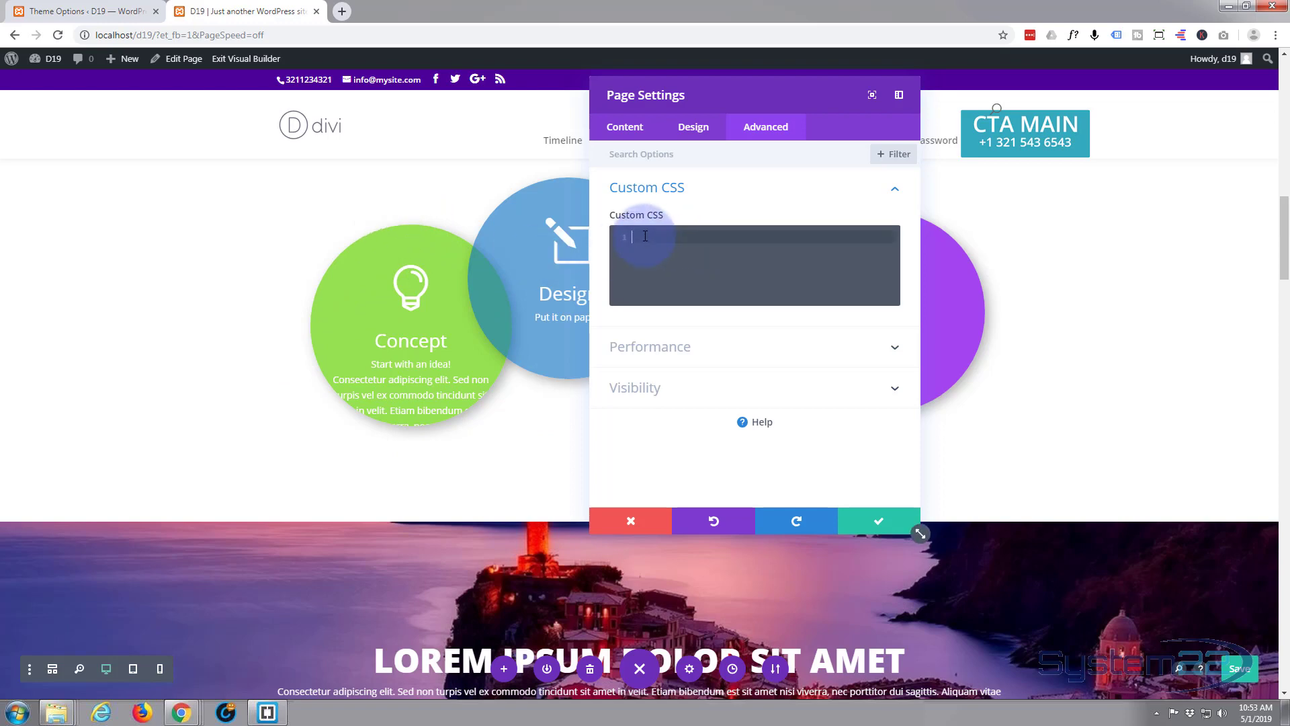
- Write a CSS rule for .bbl .hdnt that sets opacity:0;
type(".")
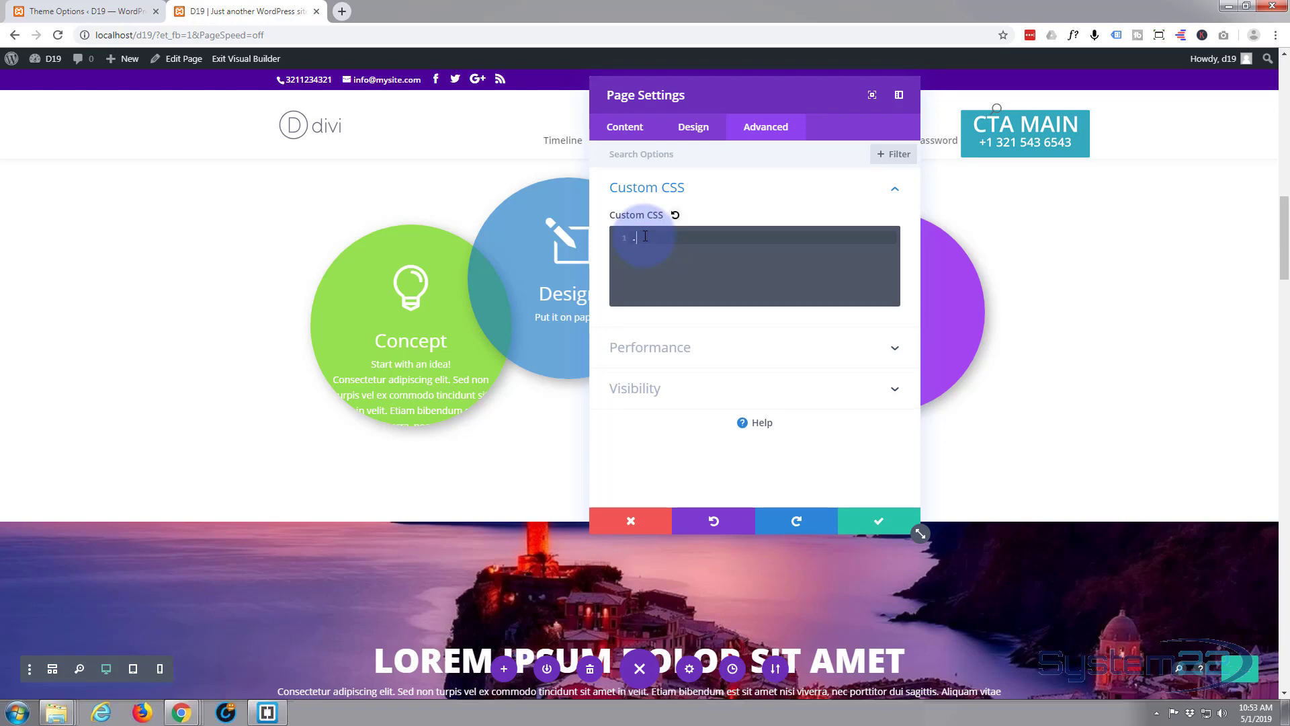
type("bb")
key("BackSpace")
key("BackSpace")
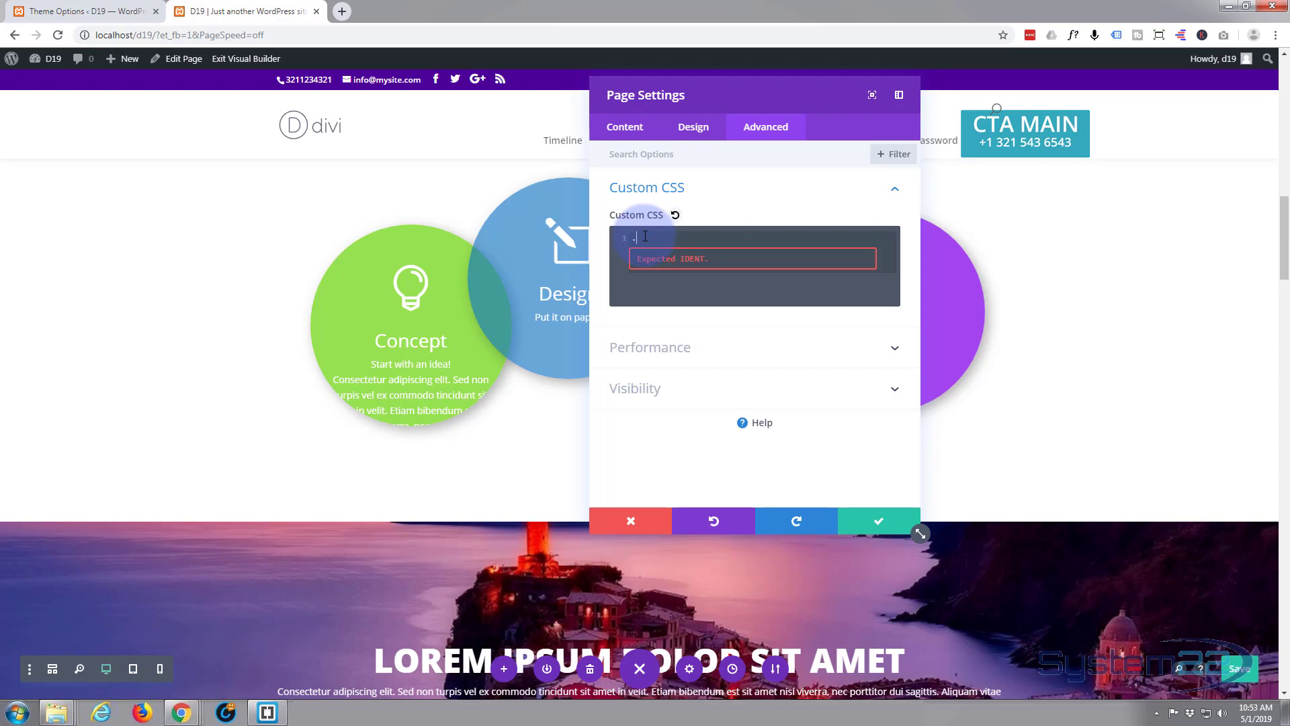
type("bu")
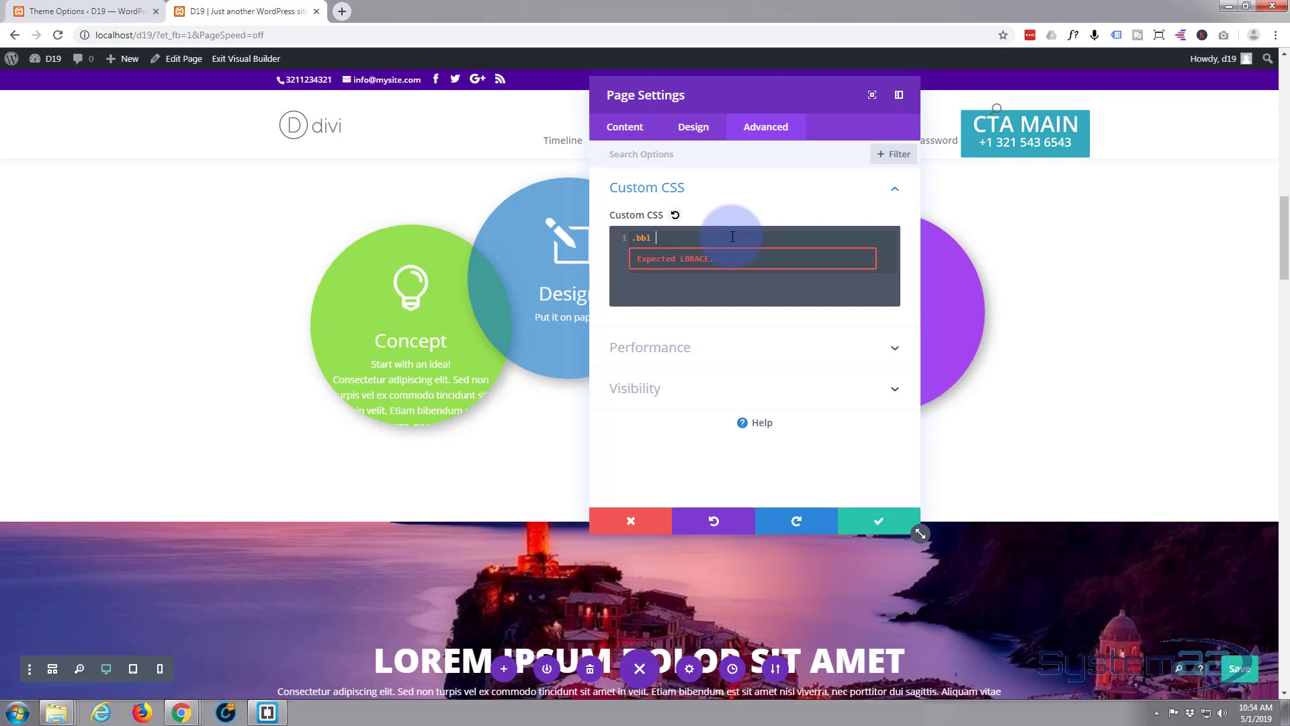
type(".hdnt")
type("{")
key("Return")
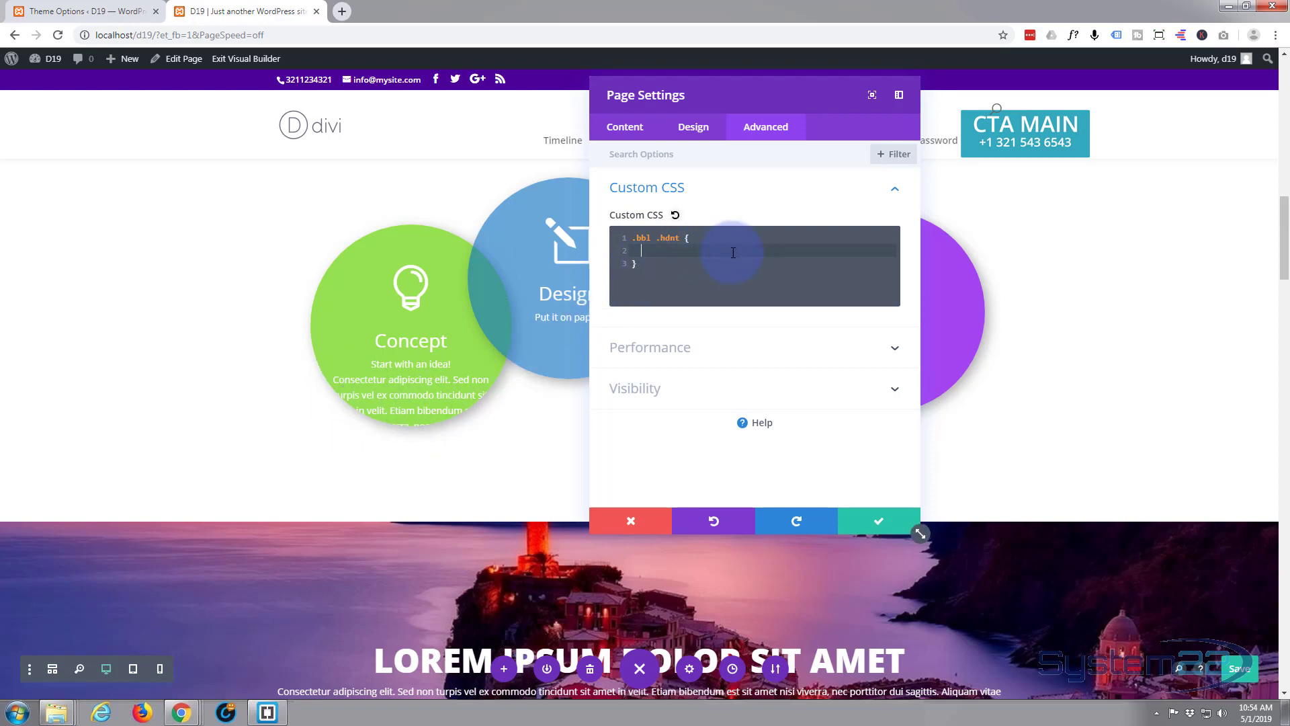
type("opacity:0")
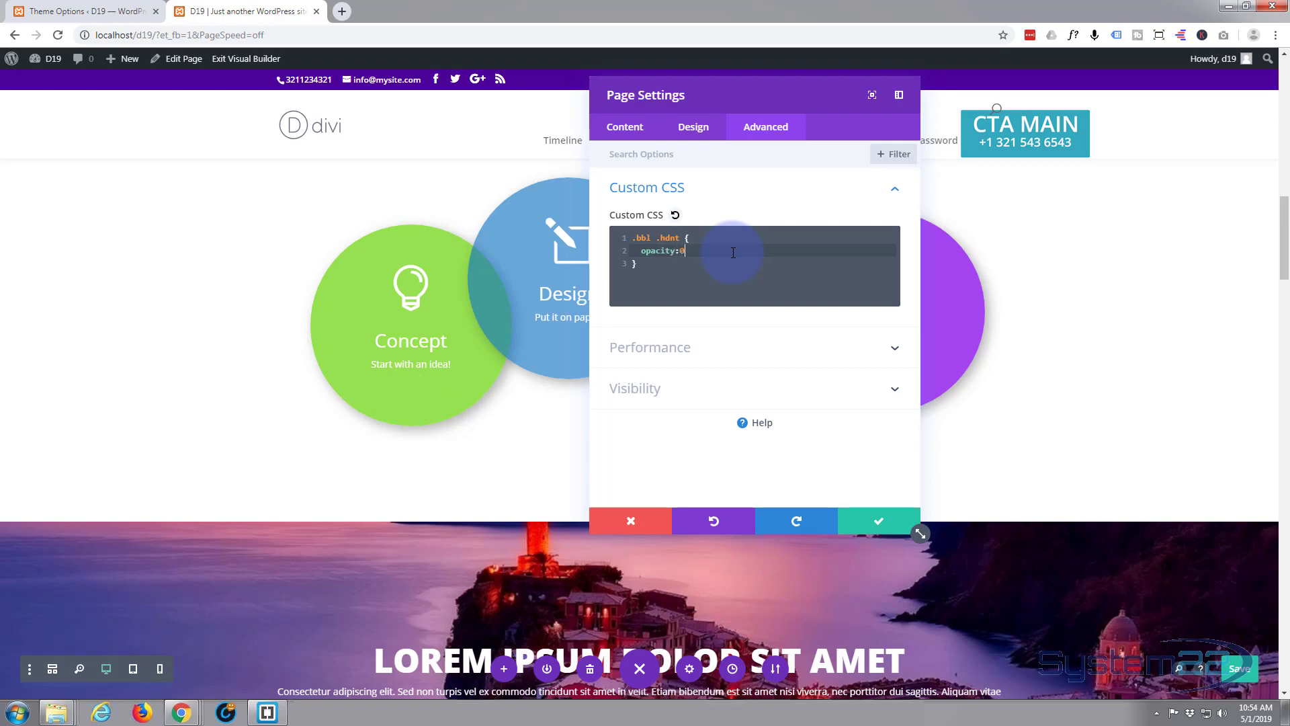
type(";")
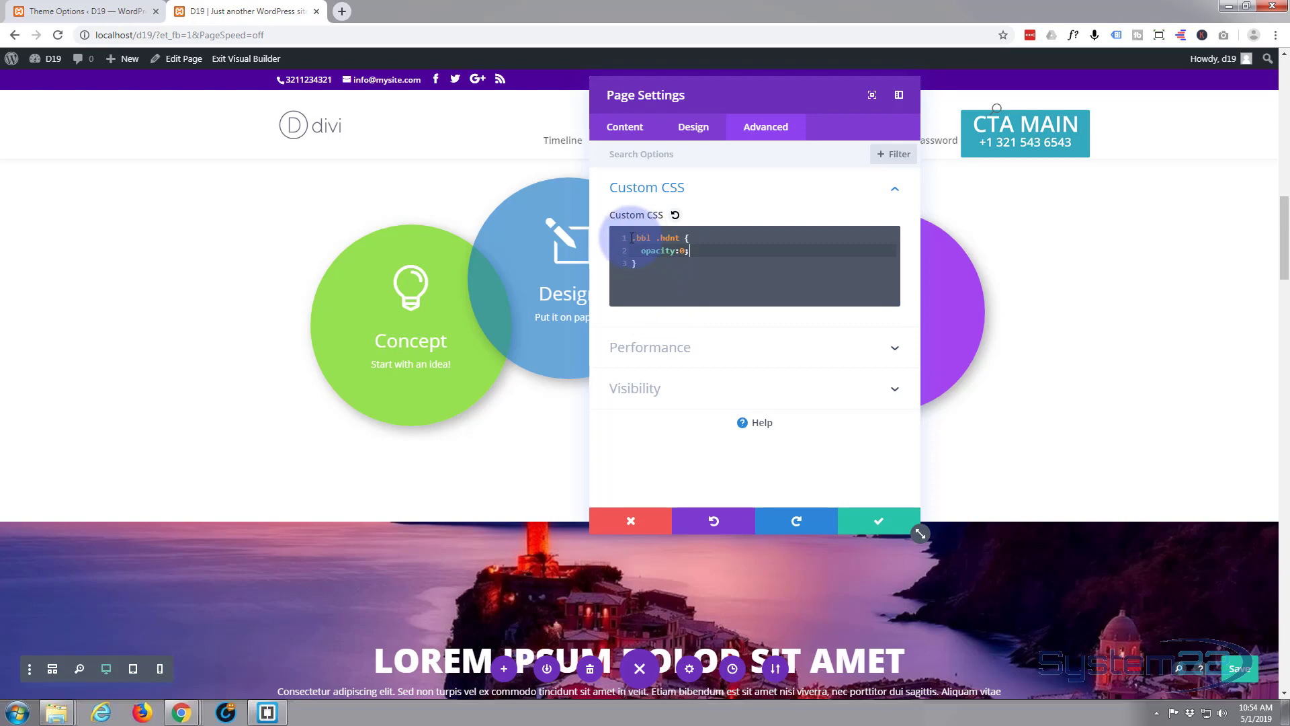
- Duplicate the .bbl .hdnt rule beneath the original, separated by one blank line
left_click_drag(631, 238, 660, 274)
key("ctrl+c")
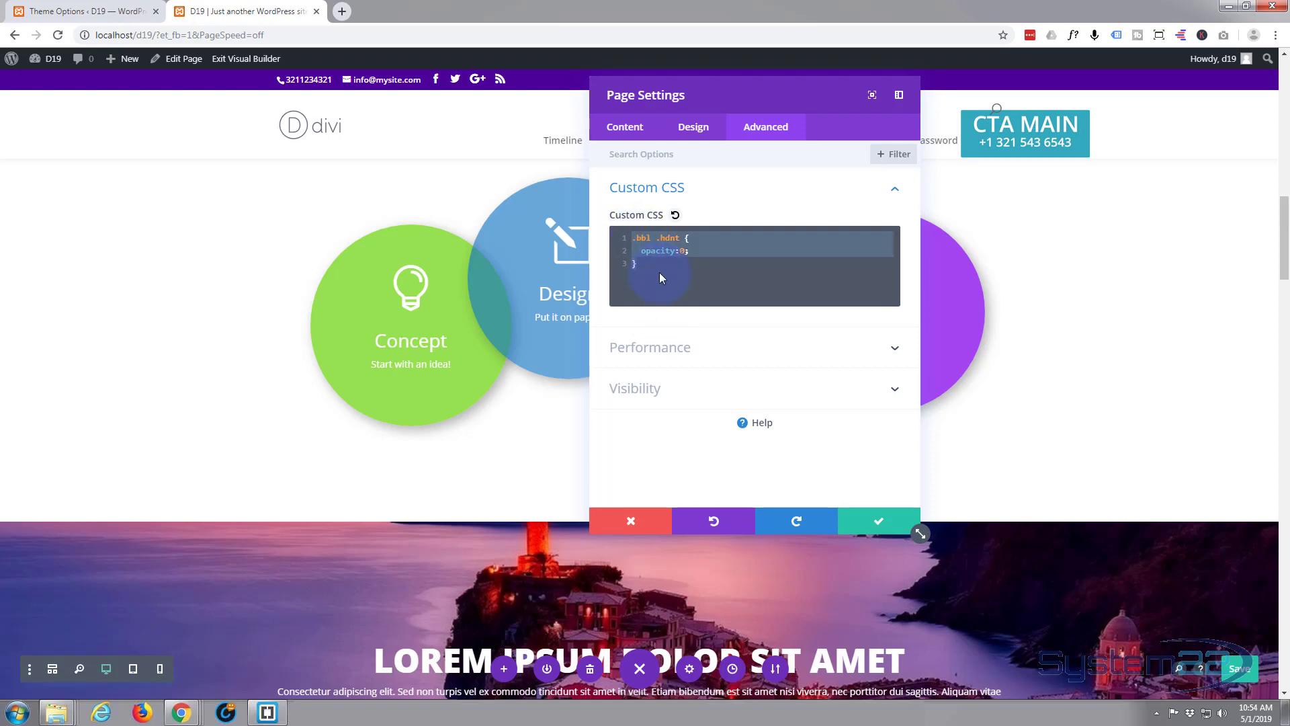
left_click(644, 261)
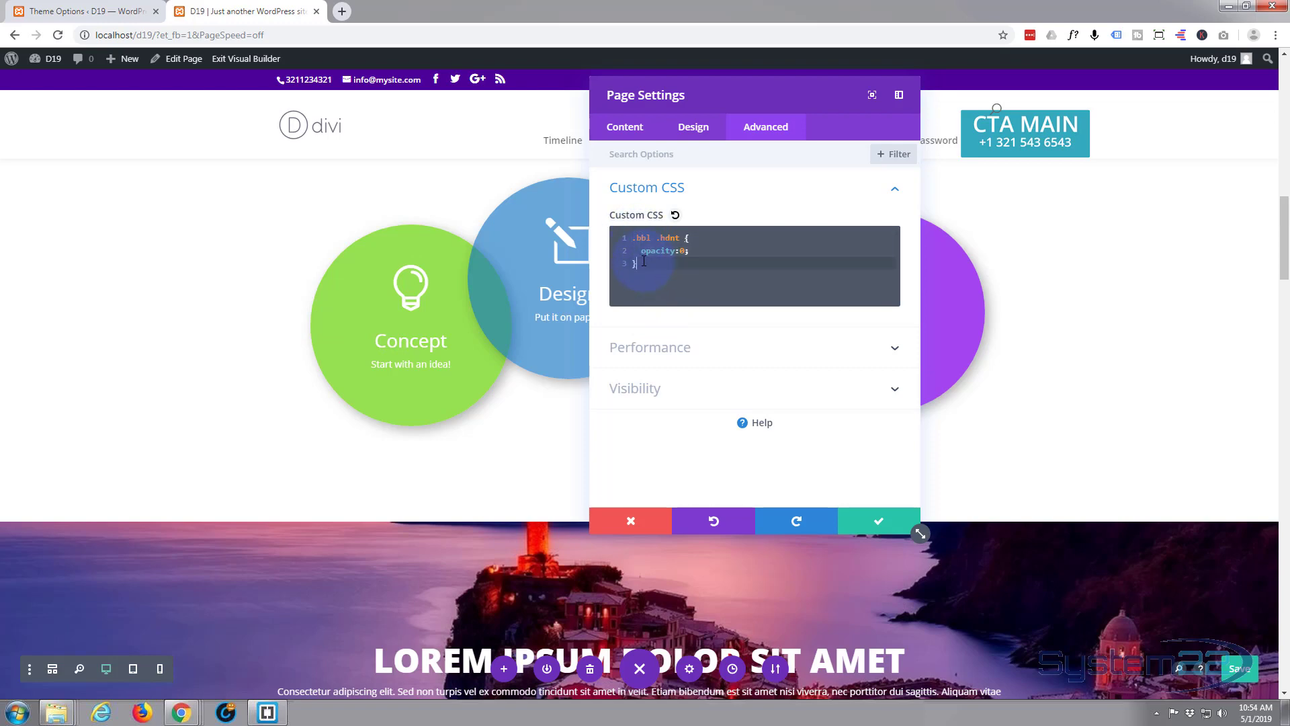
key("Return")
key("Return")
key("ctrl+v")
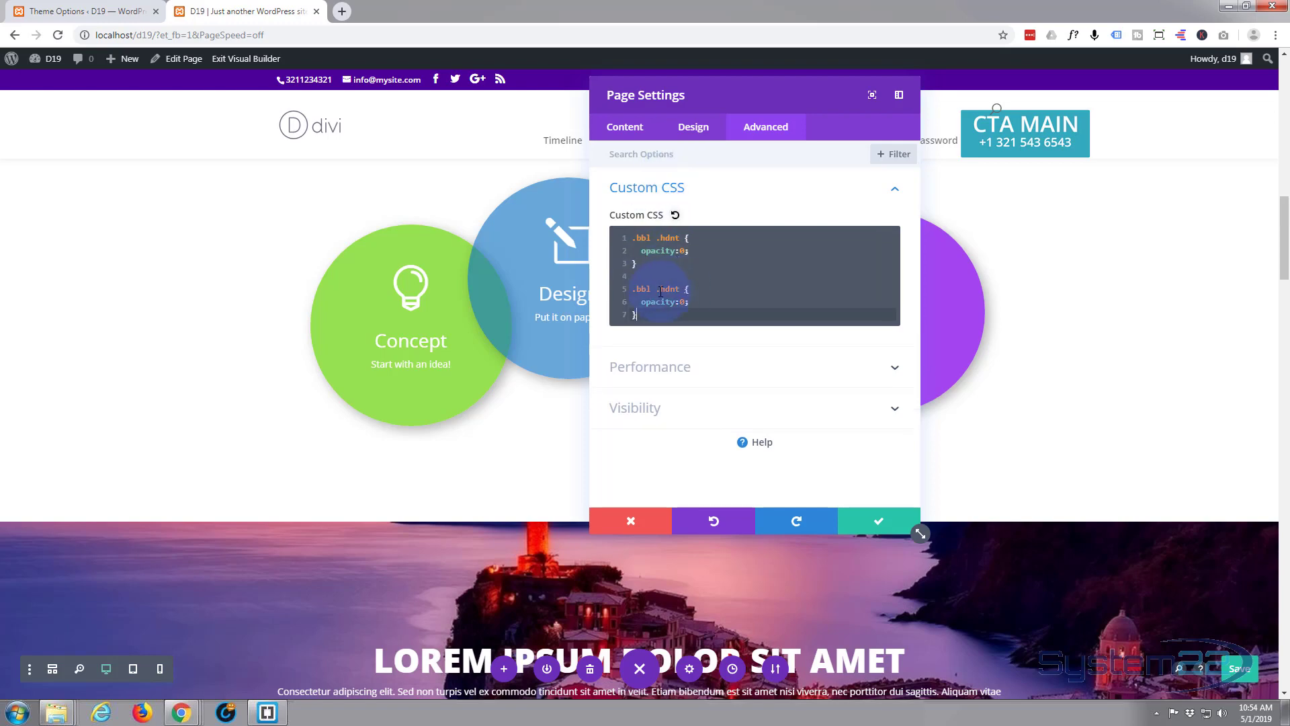
- Change the duplicated rule's selector to .bbl:hover .hdnt, set its opacity to 1, and preview the Concept circle's hover state
left_click(652, 288)
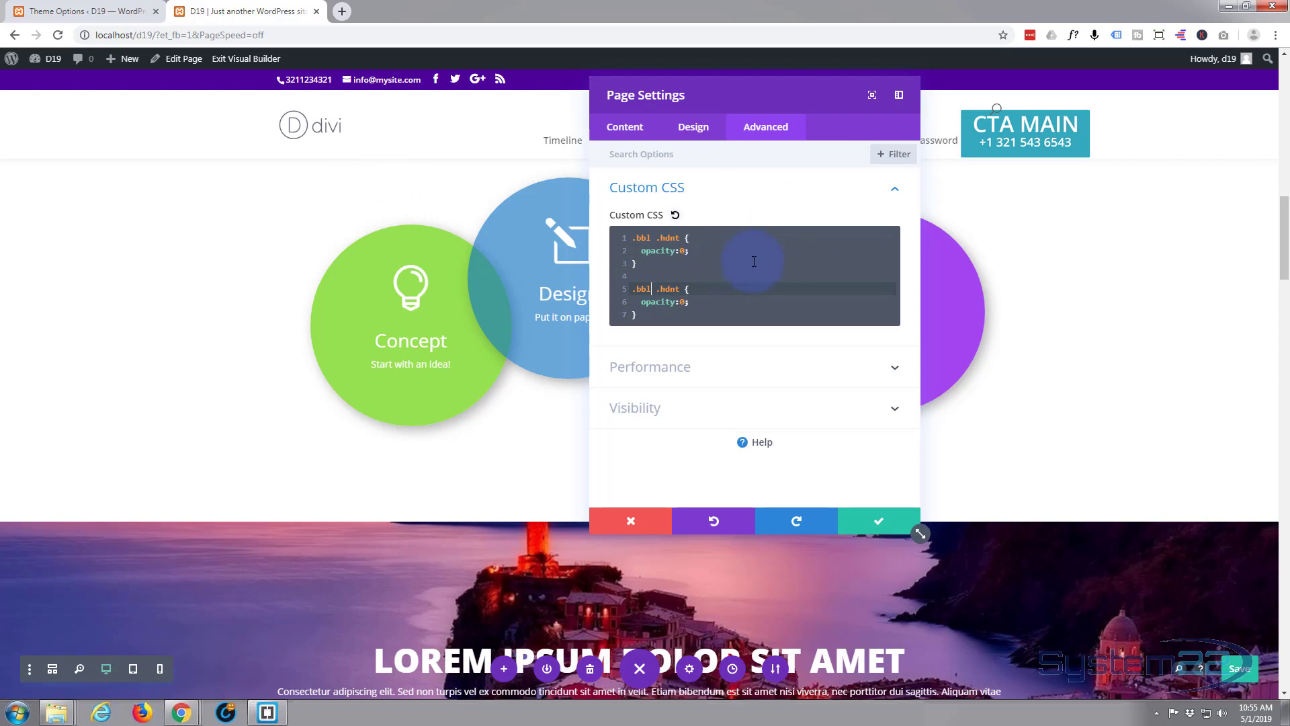
type(":hover")
double_click(681, 302)
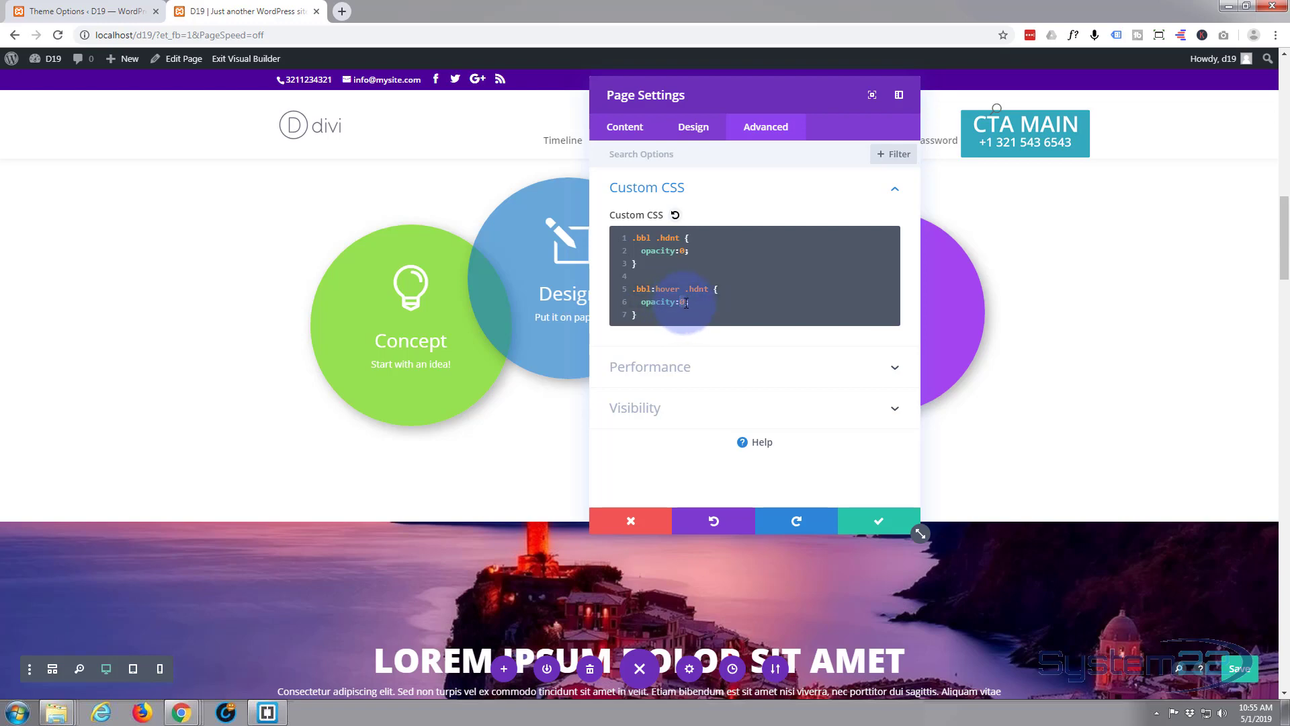
type("1")
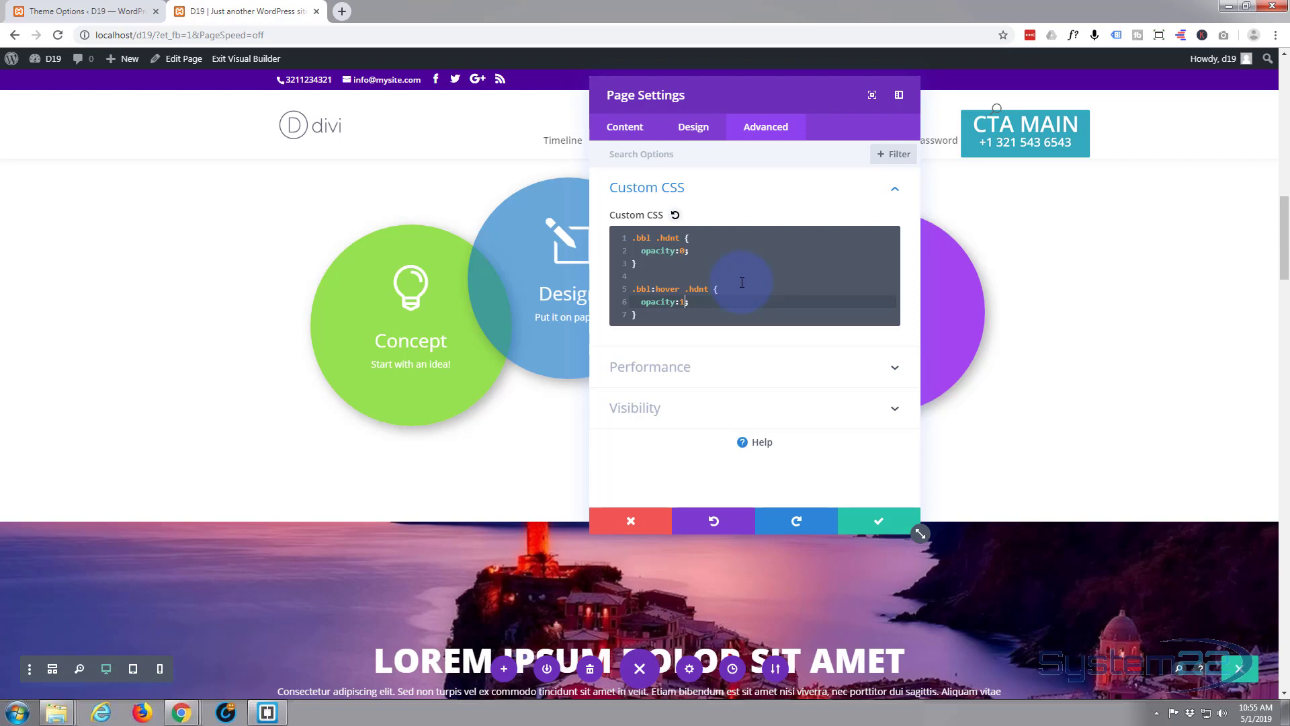
mouse_move(443, 306)
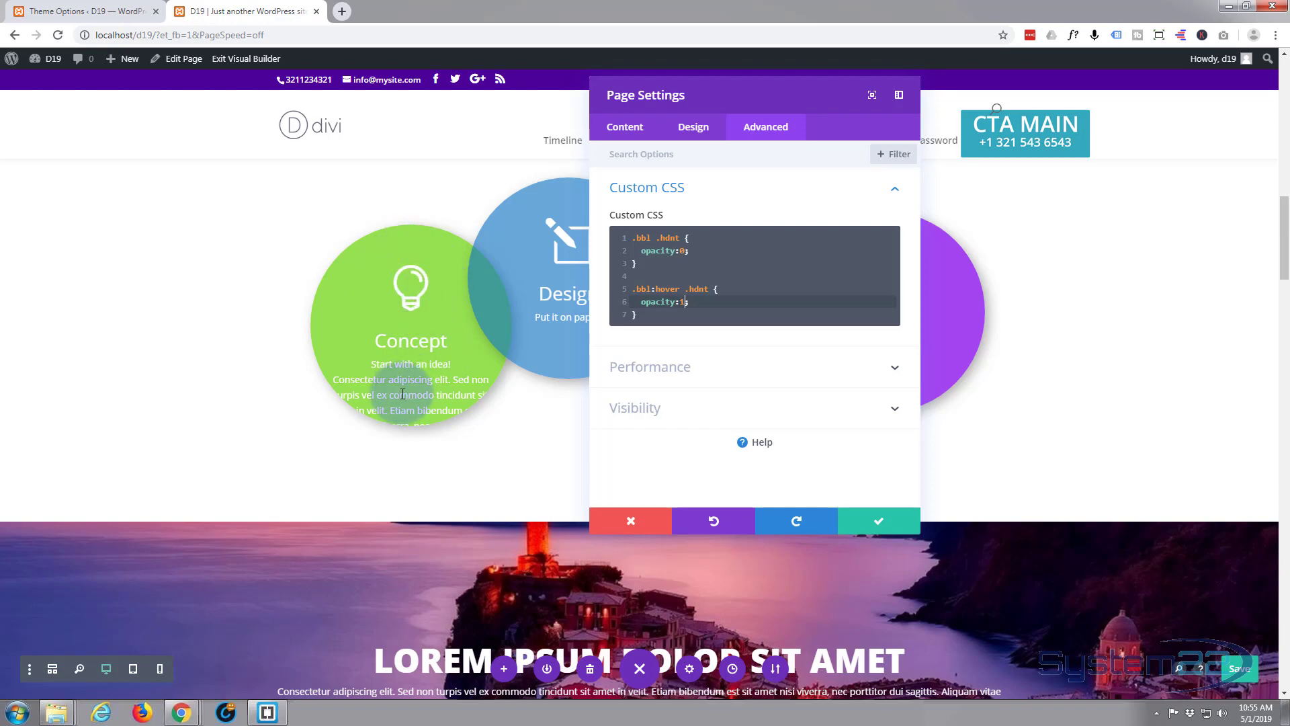
- Start a new rule below the others with the selector .bbl:hover .et-pb-icon, using the class name copied from the Notepad note
left_click(642, 312)
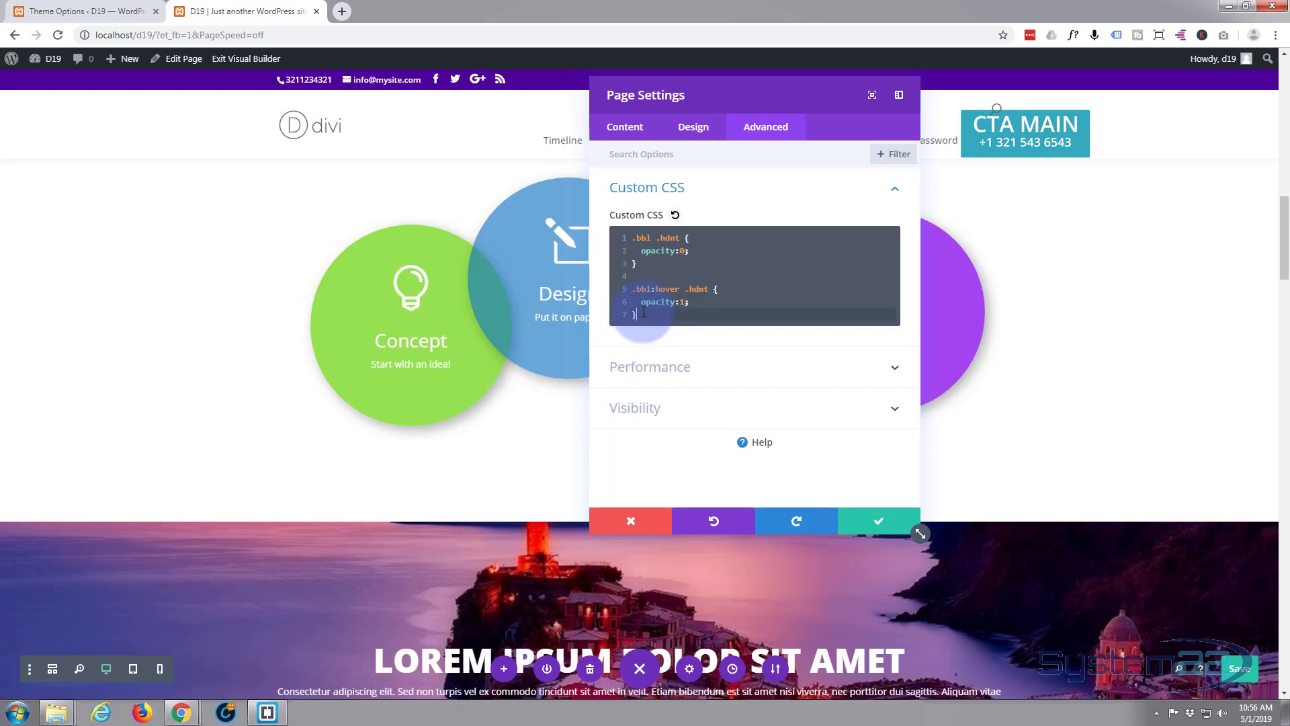
key("Return")
key("Return")
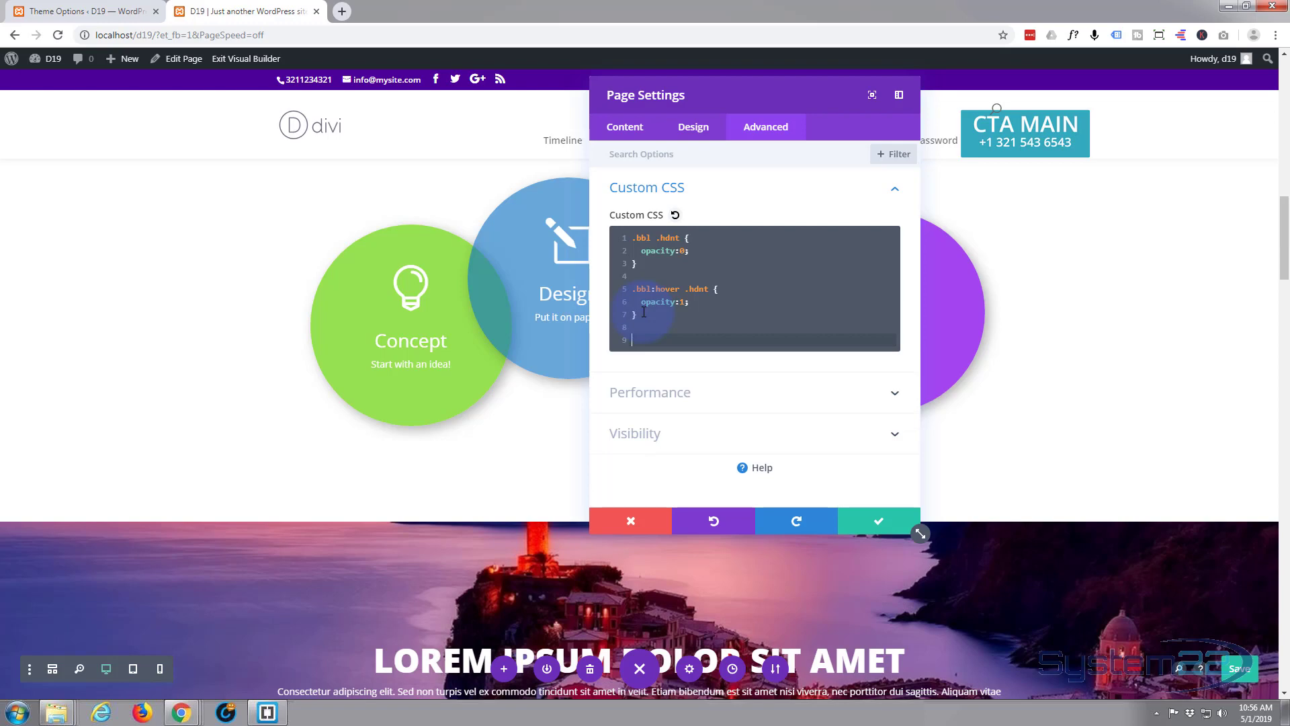
type(".bbl:hover")
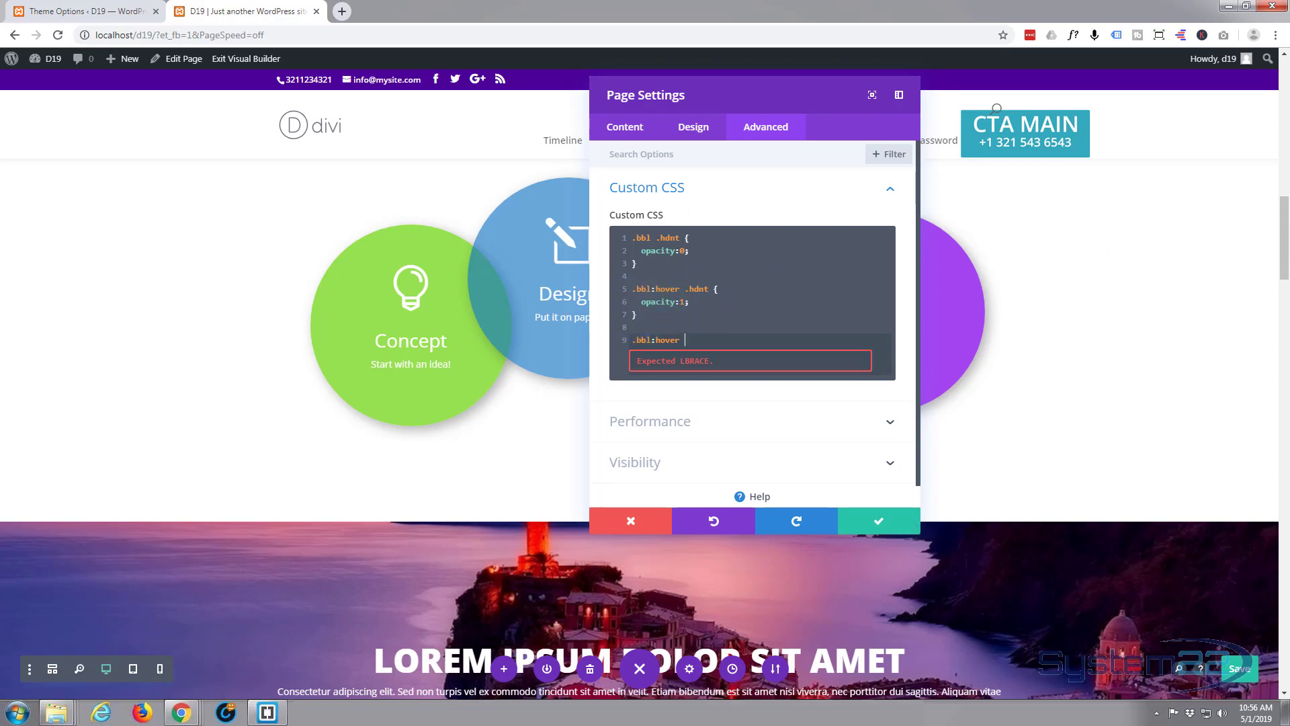
left_click_drag(1289, 162, 445, 203)
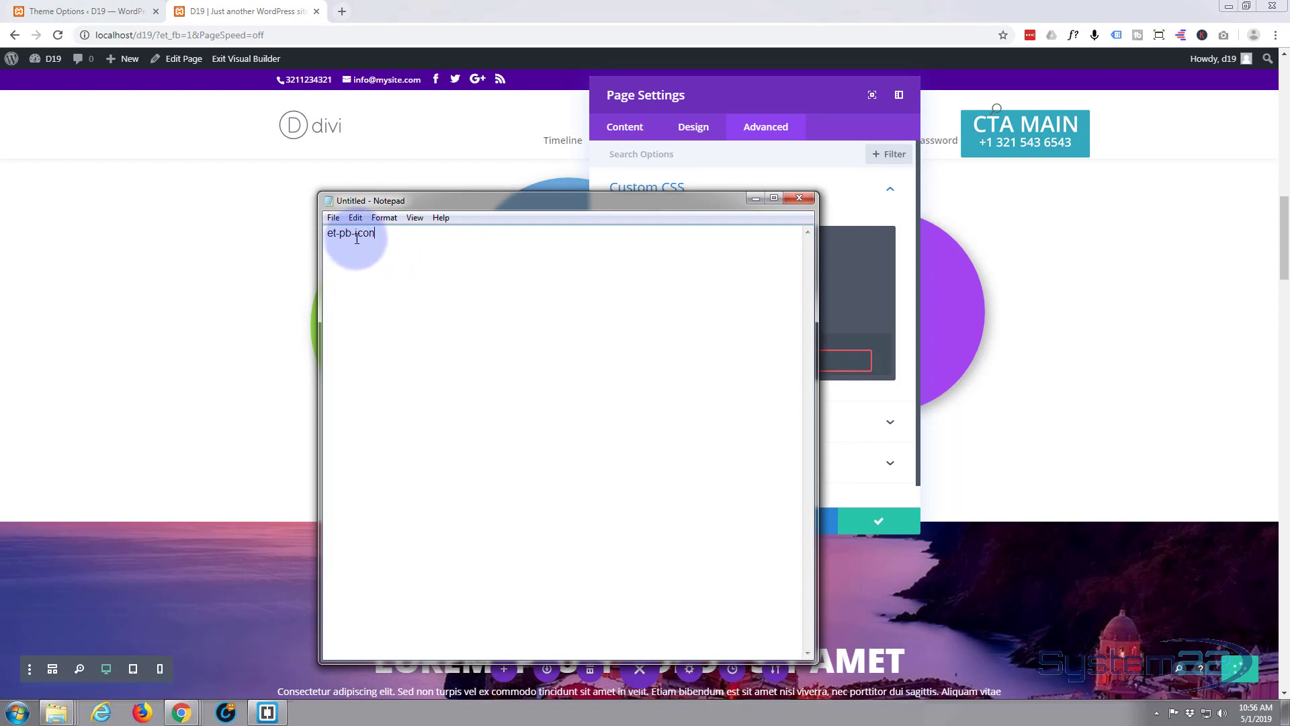
left_click_drag(377, 233, 282, 242)
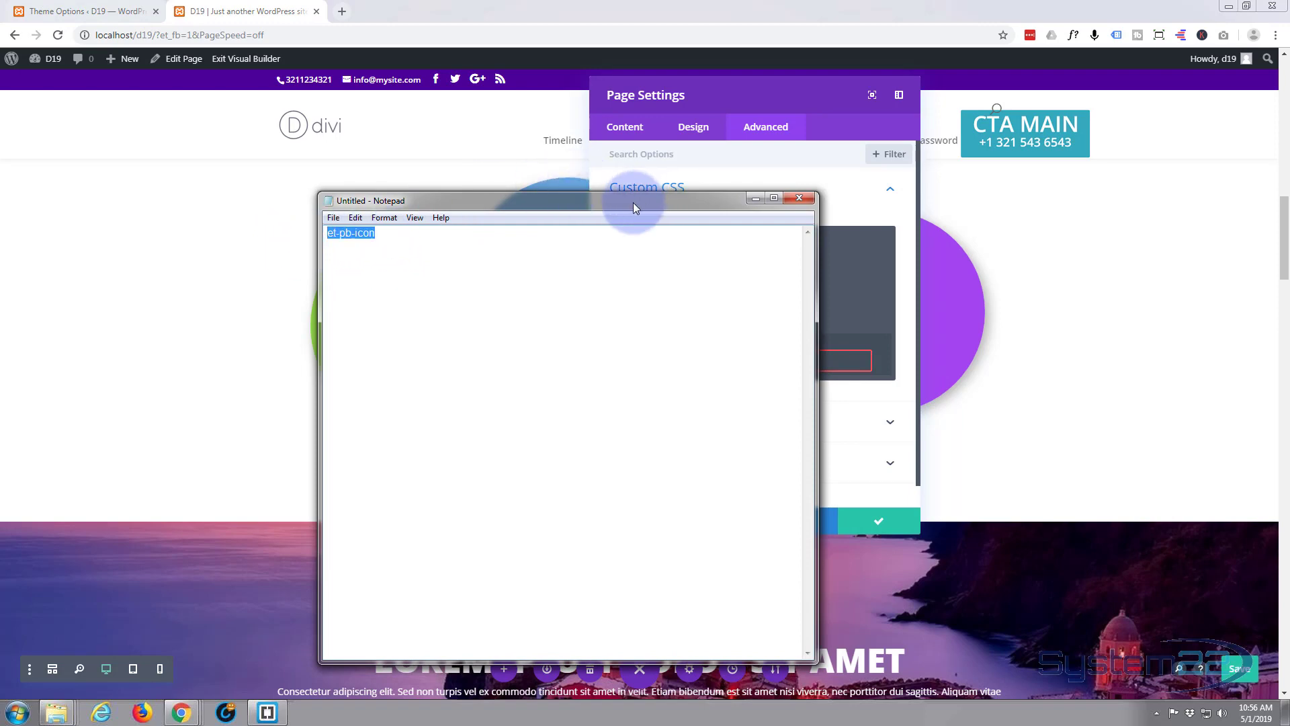
left_click_drag(633, 203, 1289, 195)
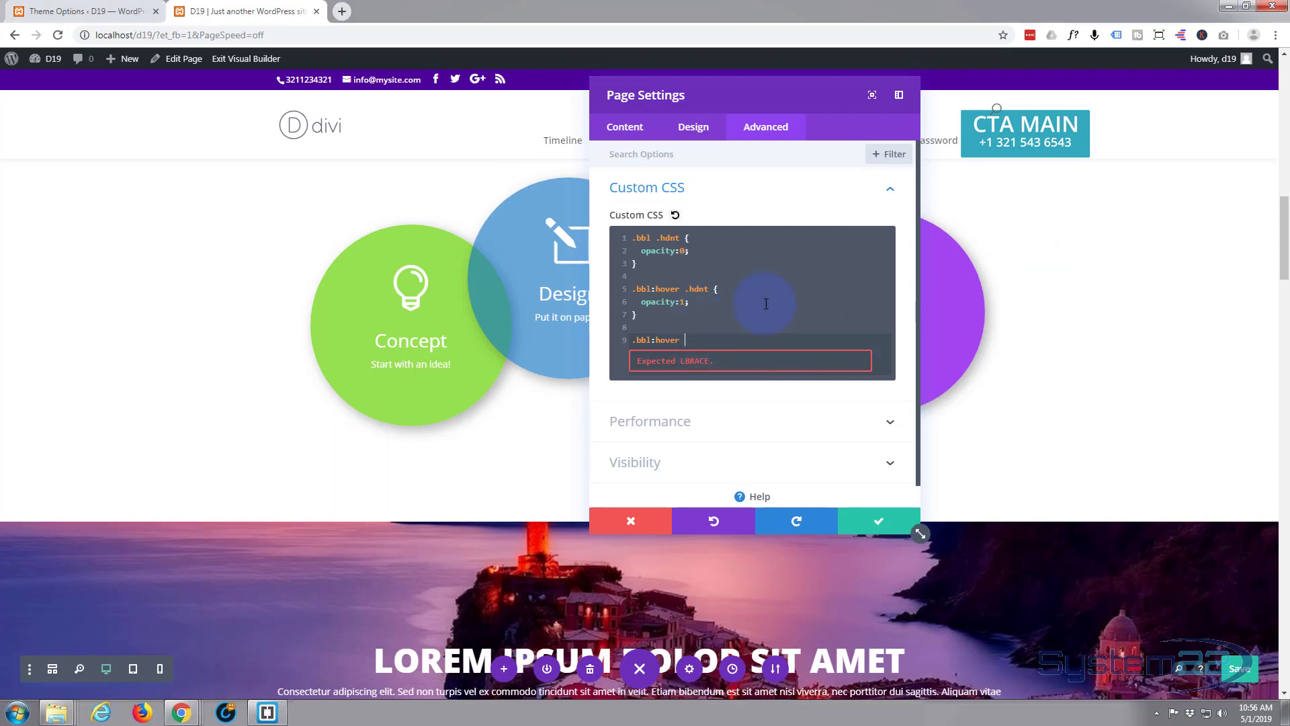
type(".et-pb-icon")
type(",")
- Add .bbl:hover h4 as the rule's second selector and open the rule's block
left_click_drag(631, 340, 681, 340)
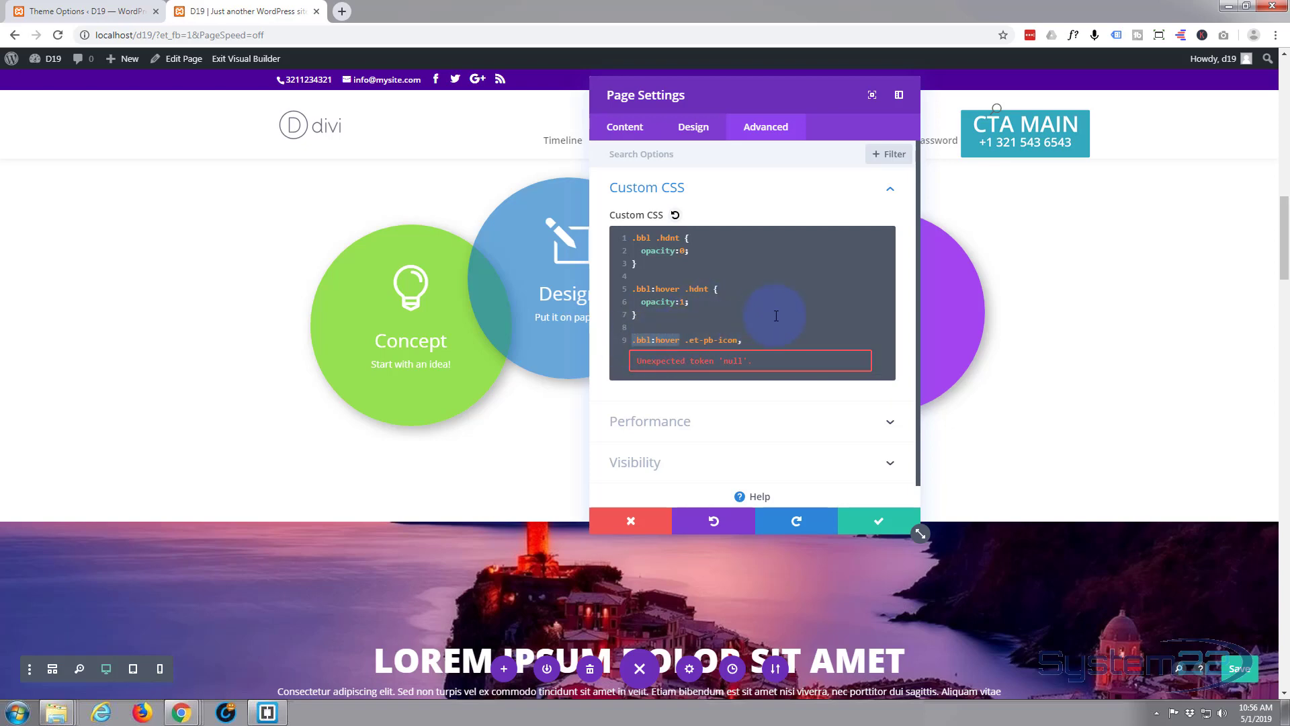
left_click(756, 338)
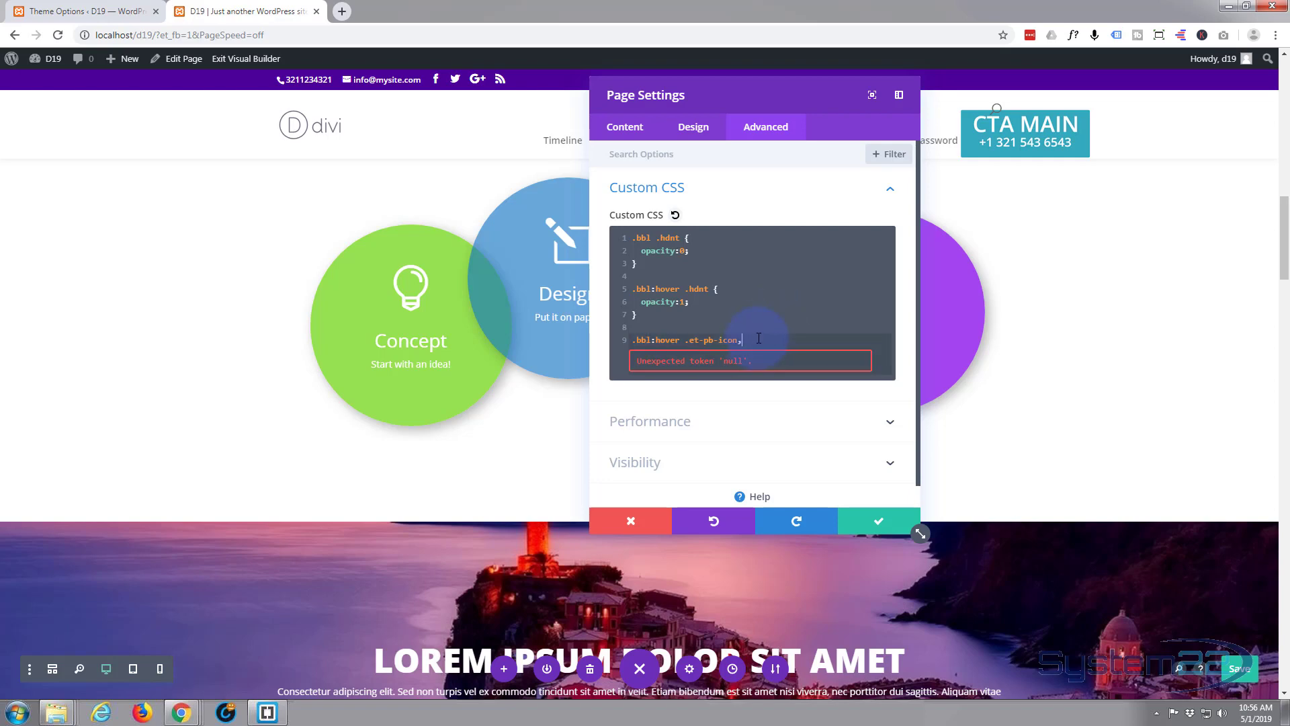
type(".bbl:hover")
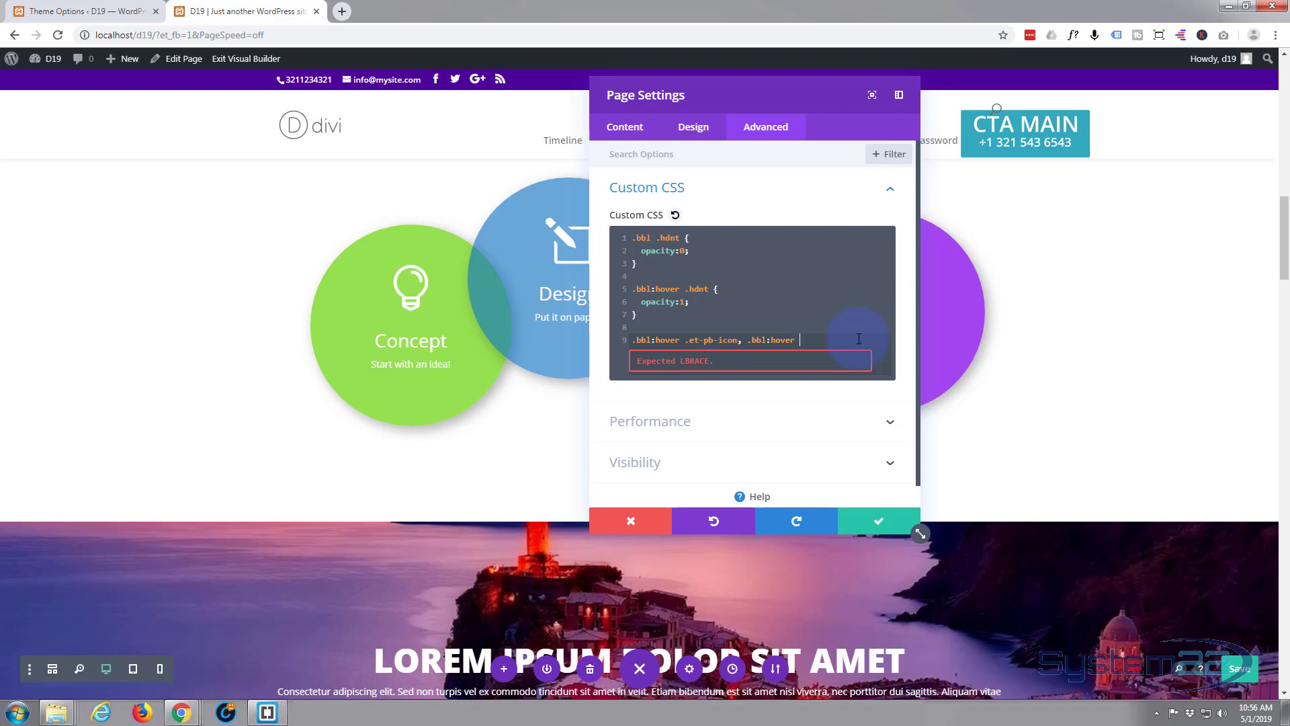
type("h")
type("4")
type("{")
key("Return")
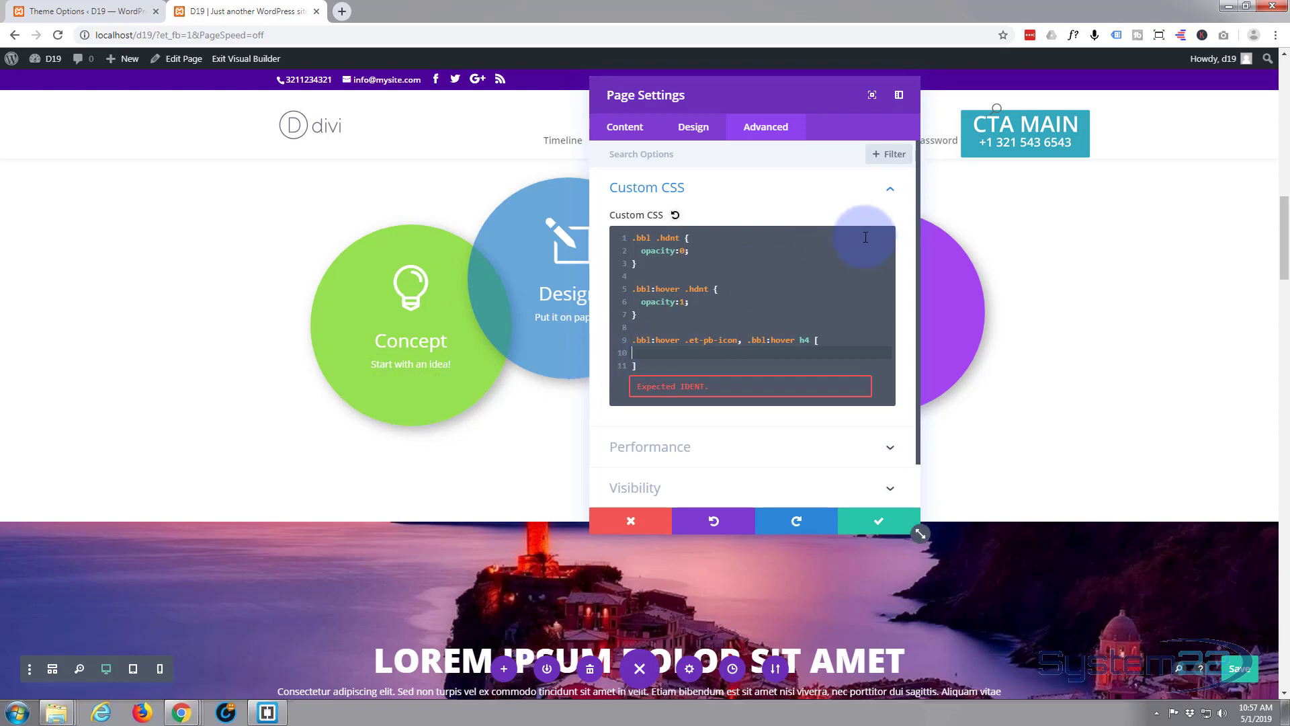
- Replace the new rule's square brackets with curly braces, enter display:none; inside, and preview the Concept circle's hover state
left_click(816, 342)
type("[")
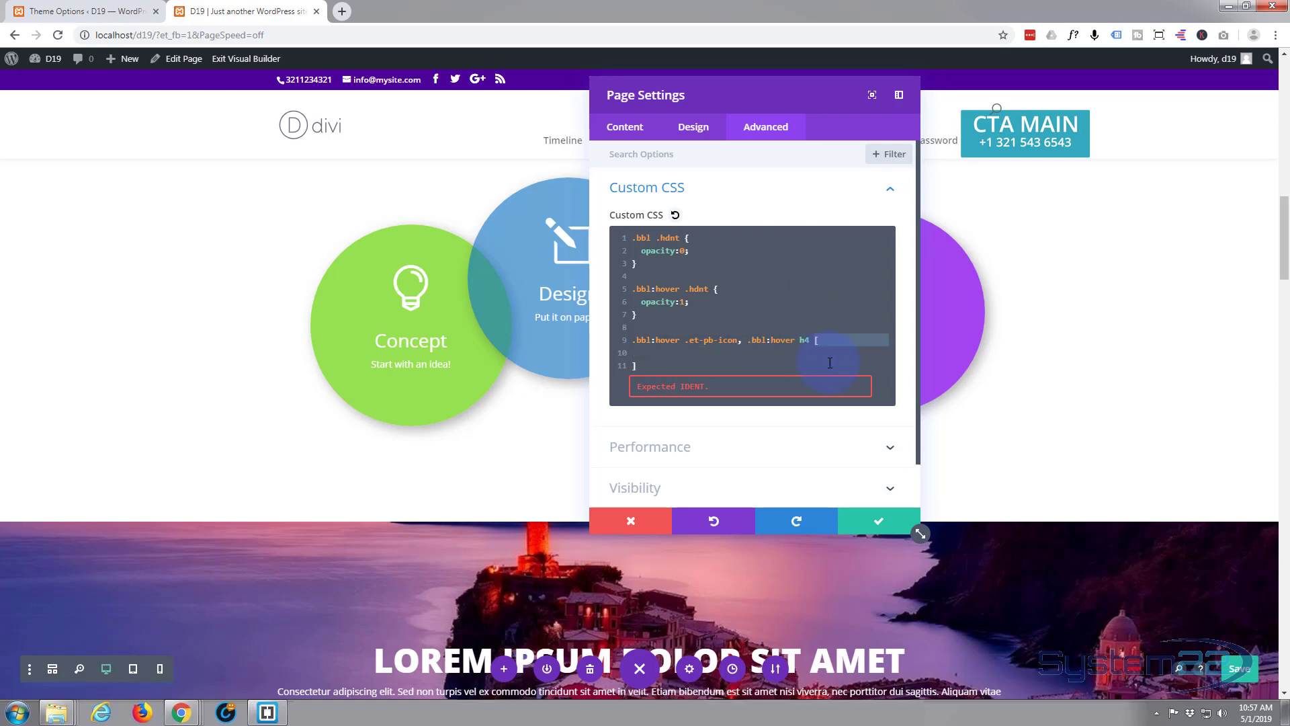
left_click_drag(816, 342, 833, 371)
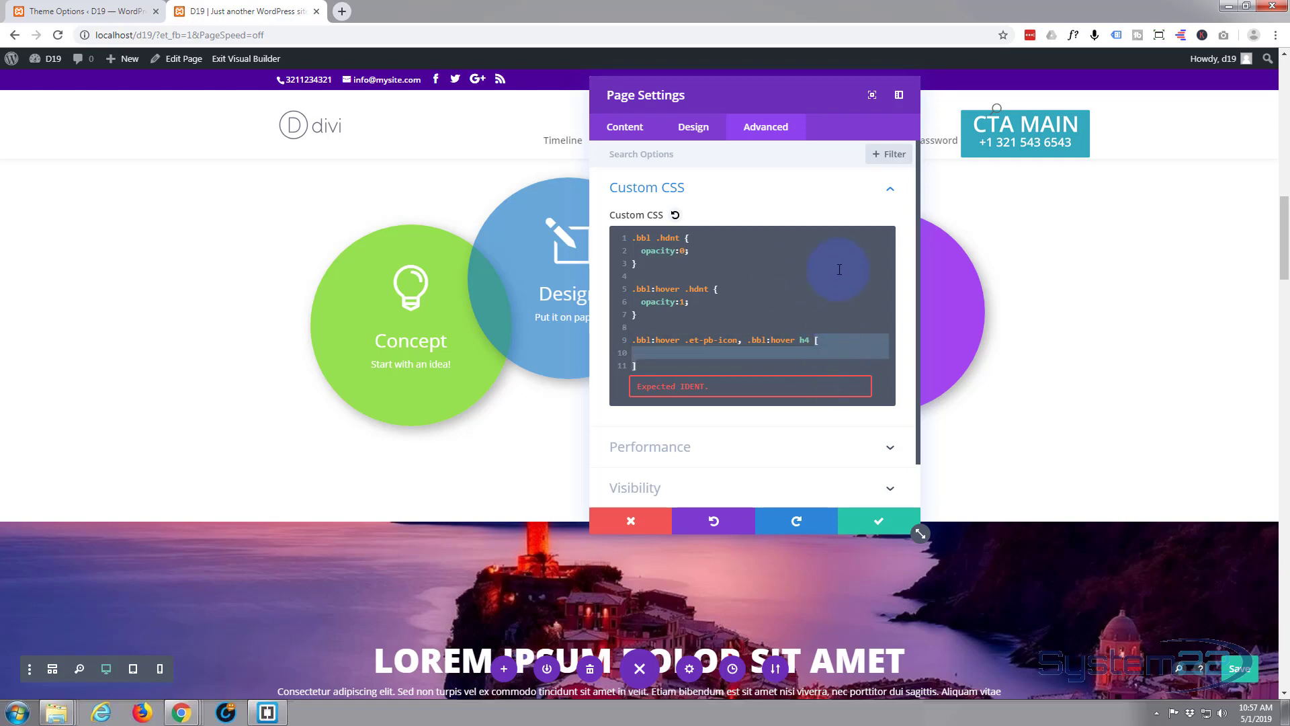
type("{")
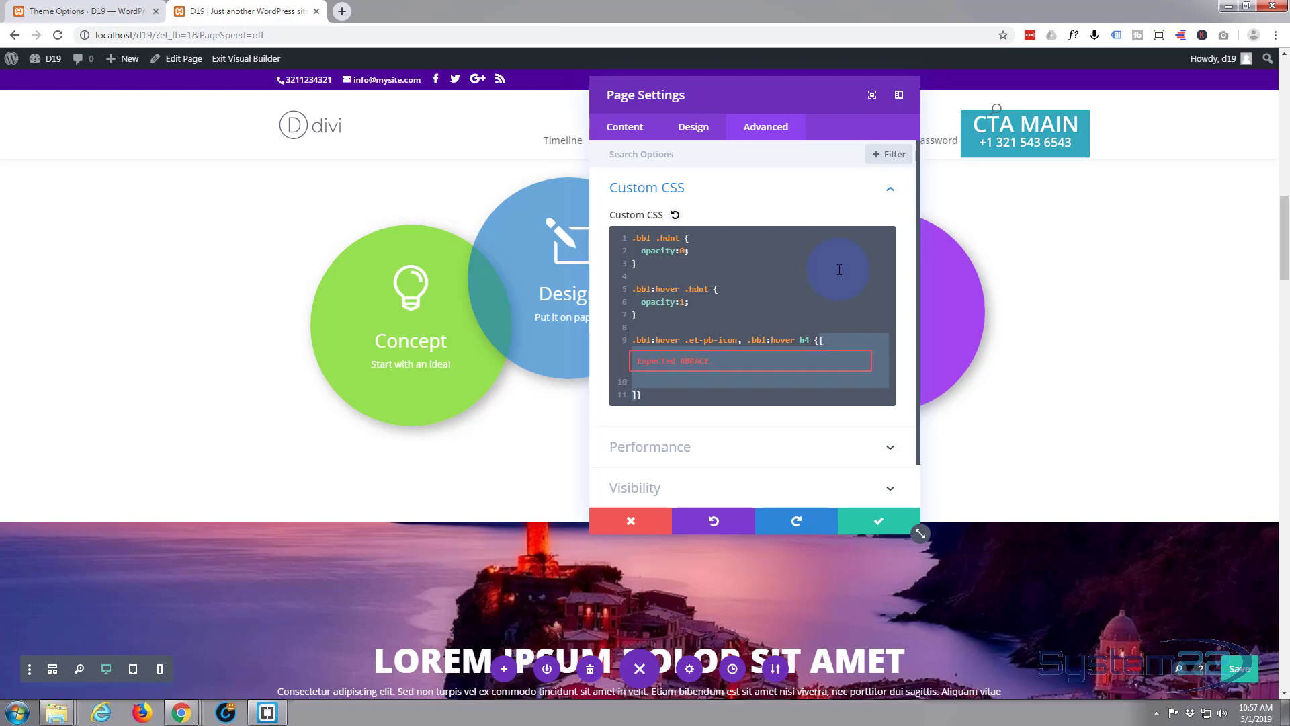
key("BackSpace")
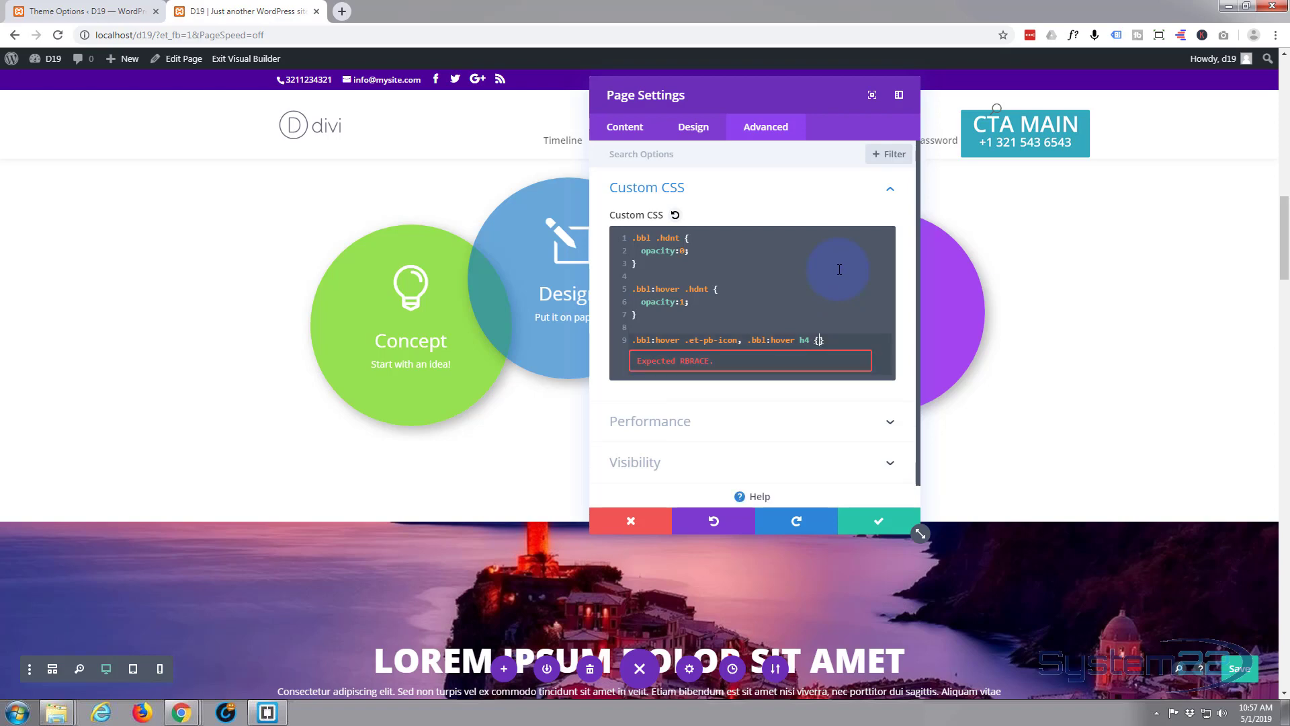
key("Return")
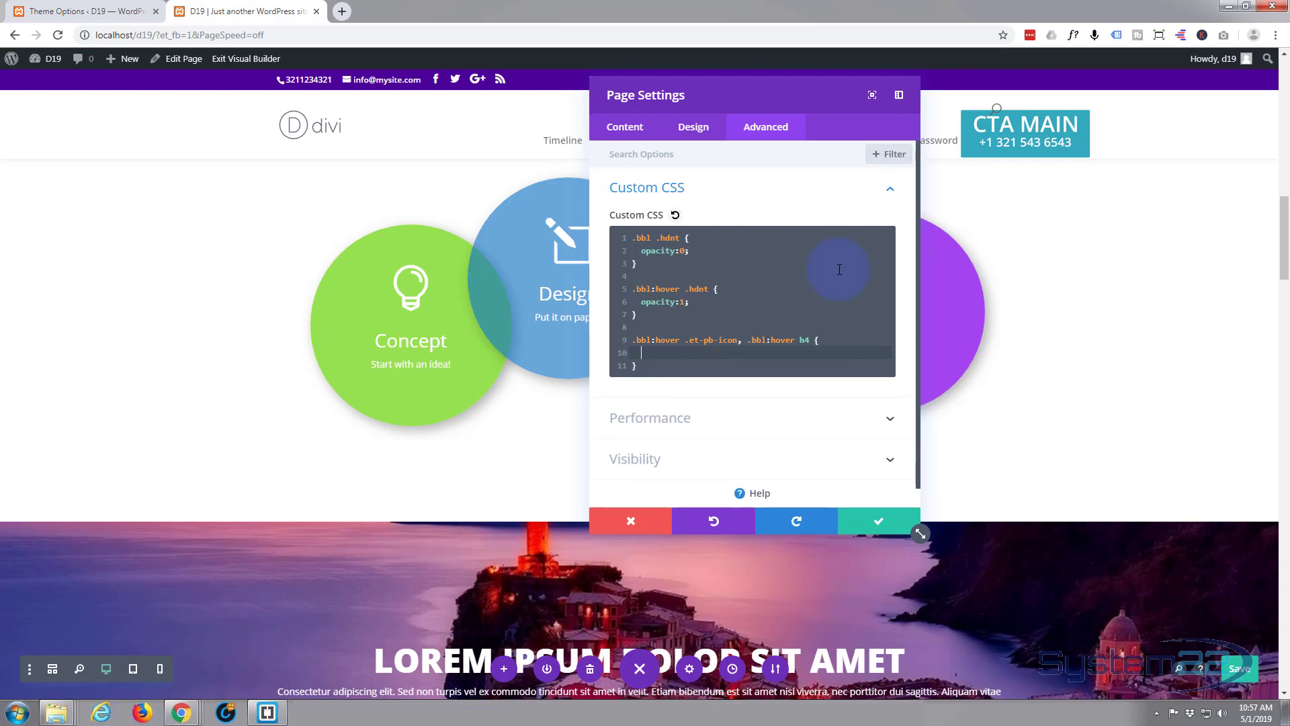
type("display:none;")
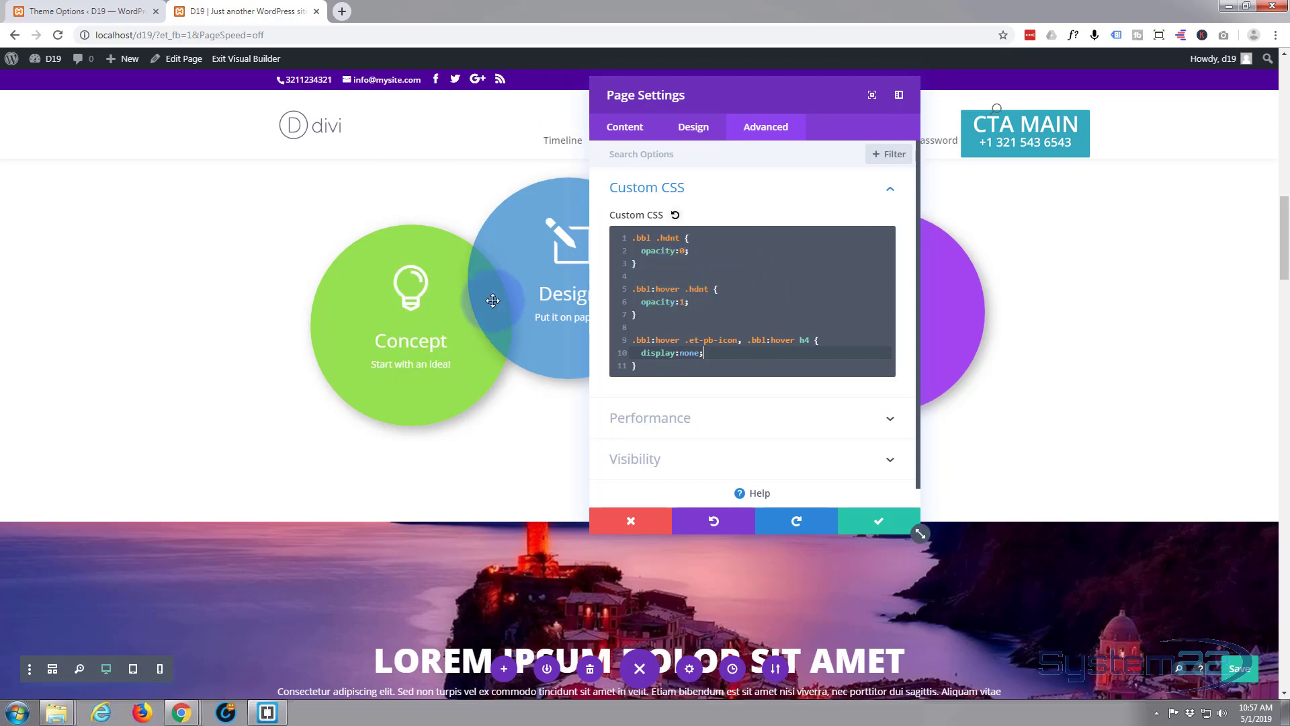
mouse_move(418, 299)
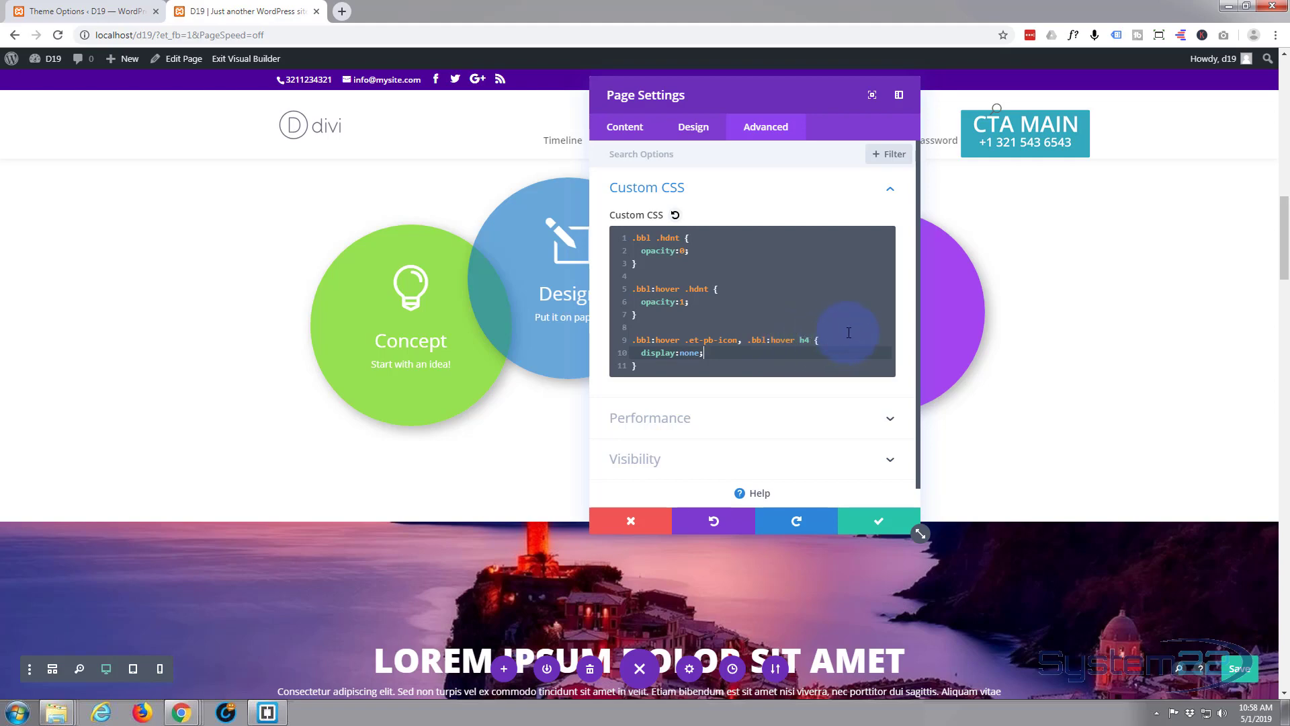
mouse_move(403, 336)
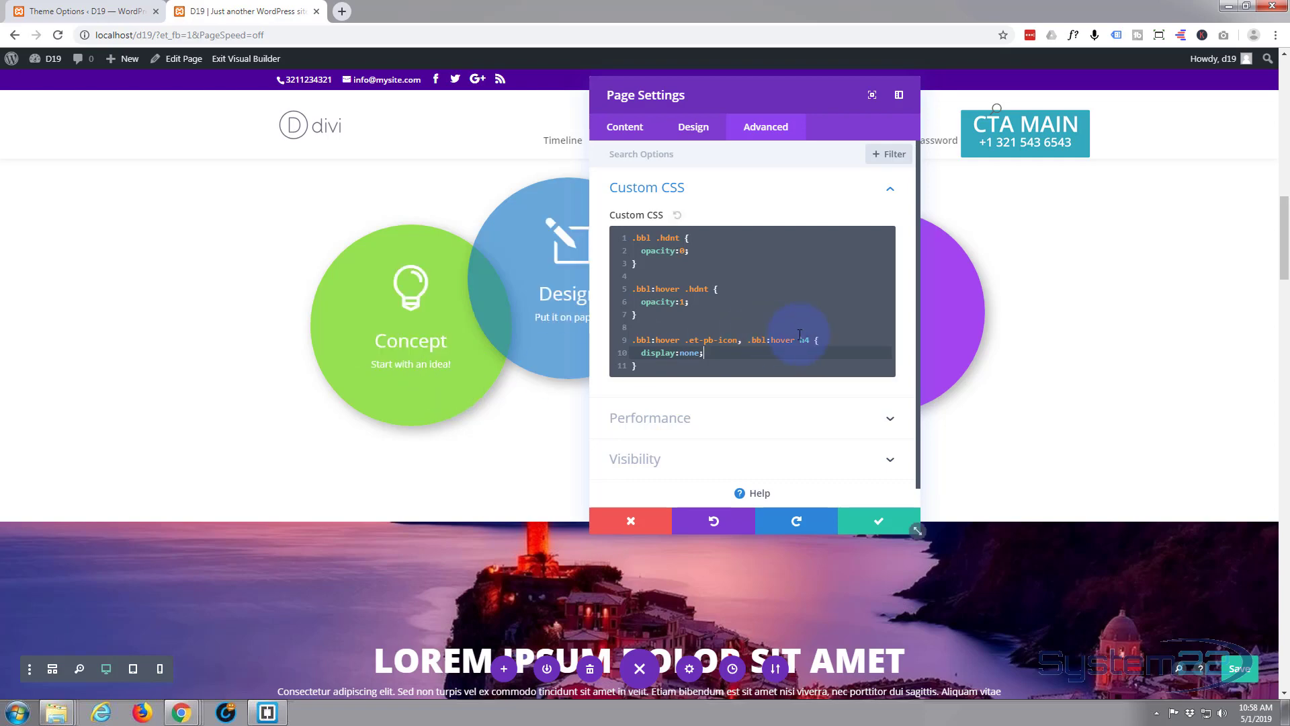
- Add another .bbl .hdnt rule at the end of the CSS containing transition: 0.5s ease-in-out; and check the hover effect
left_click(647, 368)
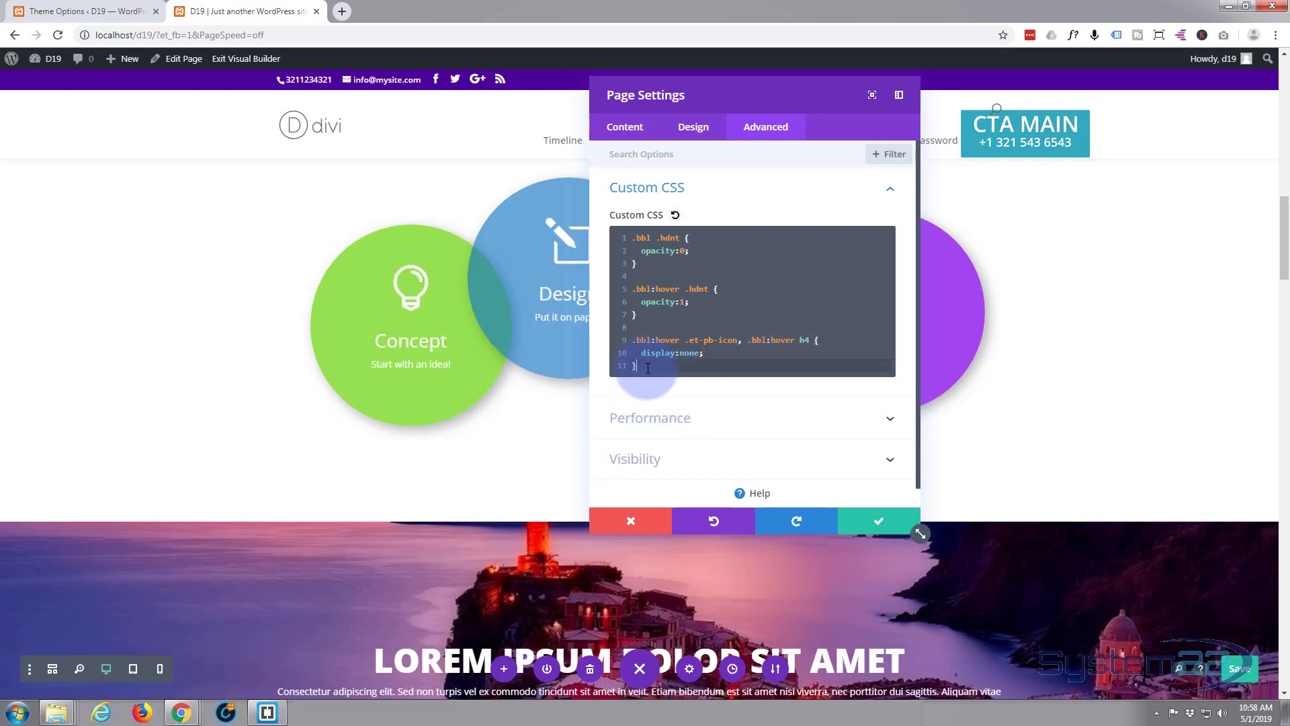
key("Return")
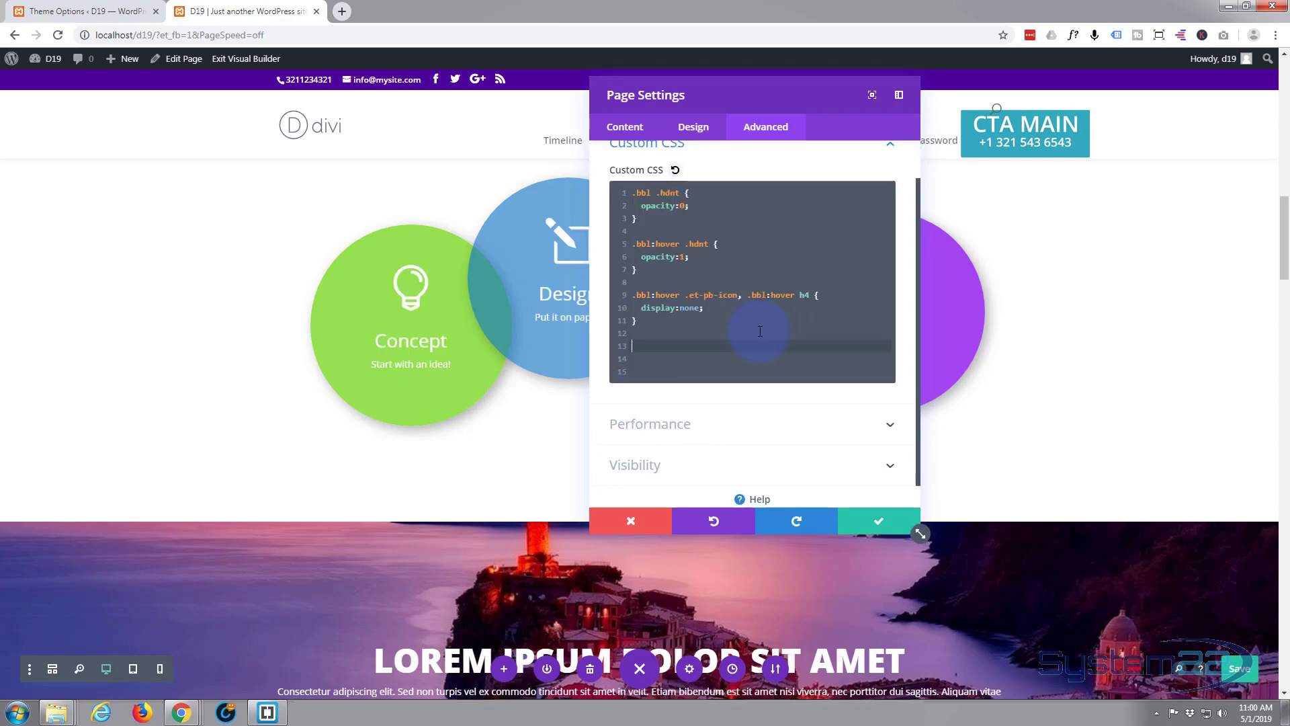
type(".bbl .hdnt {")
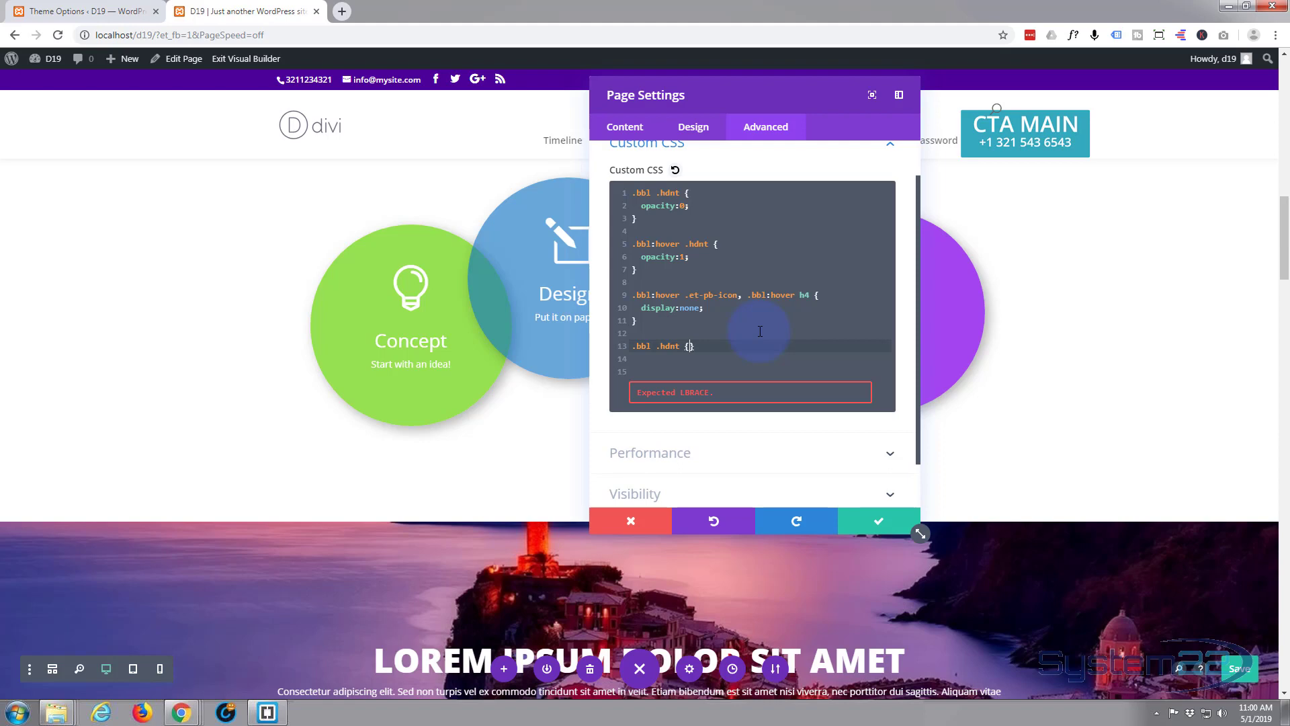
key("Return")
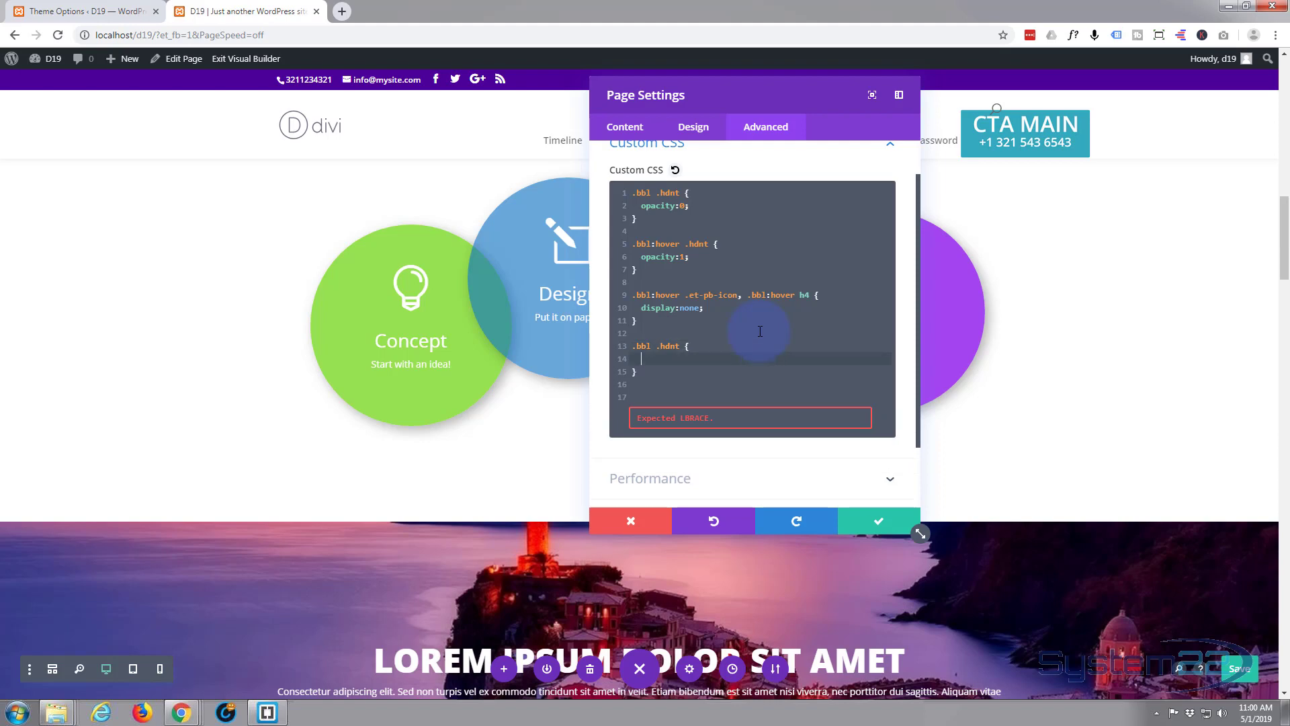
type("tran")
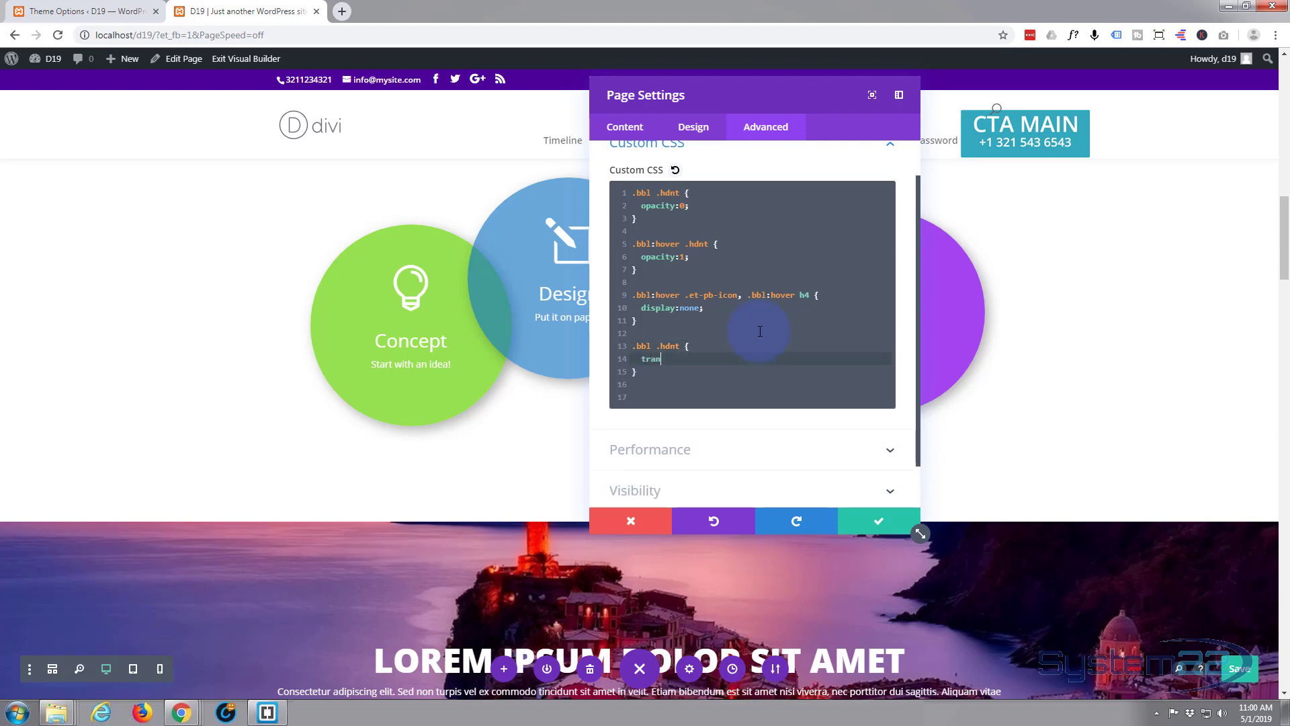
type("sition:")
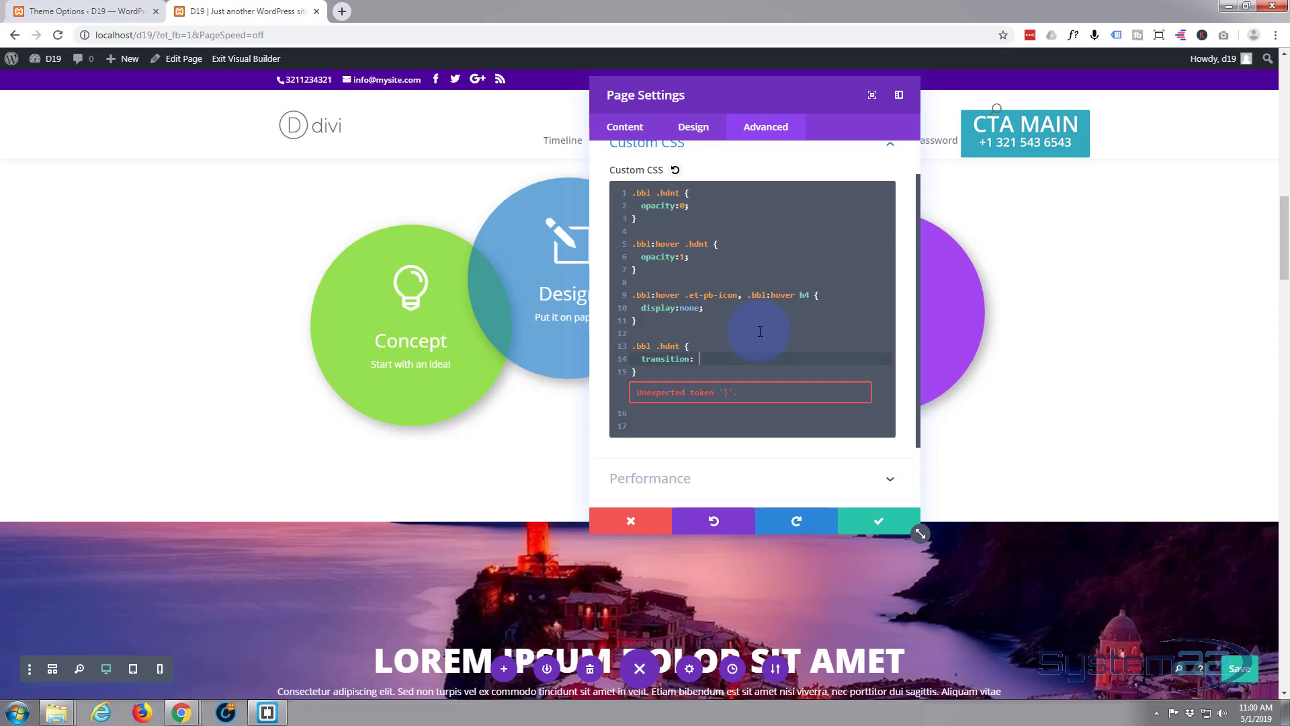
type(" 0.5s")
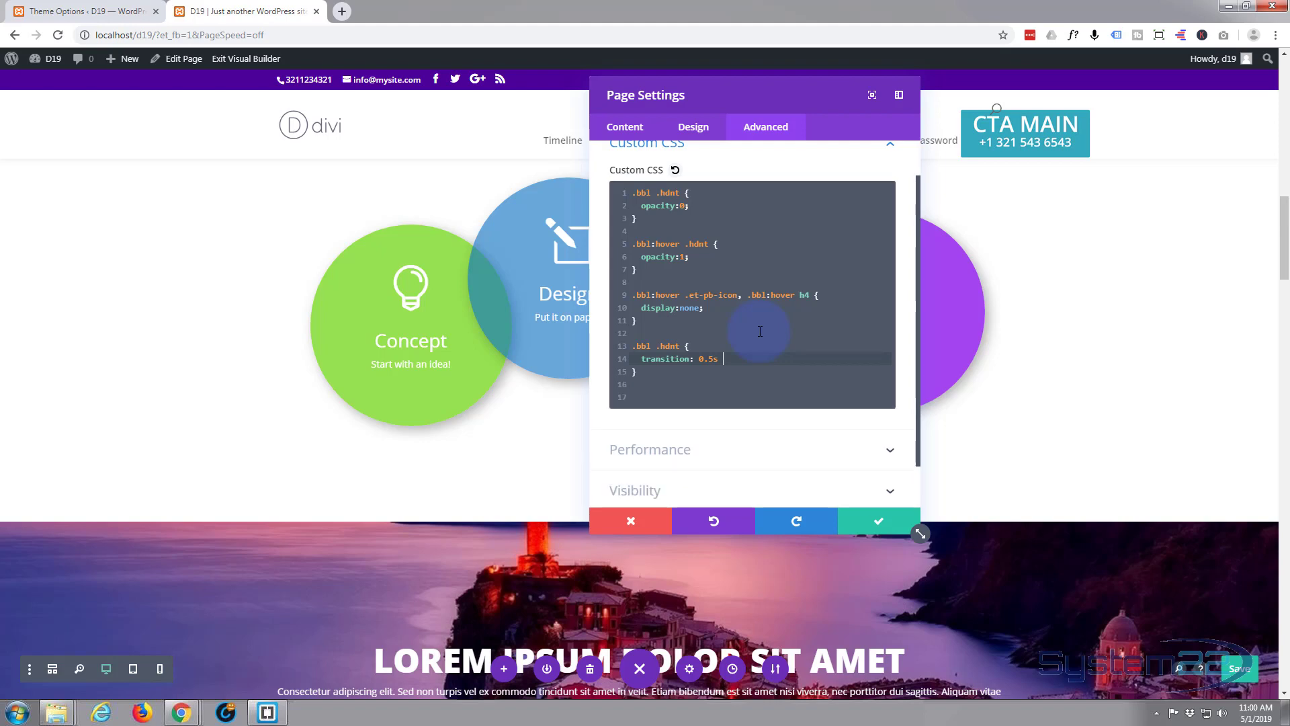
type("ease-in-out;")
mouse_move(395, 345)
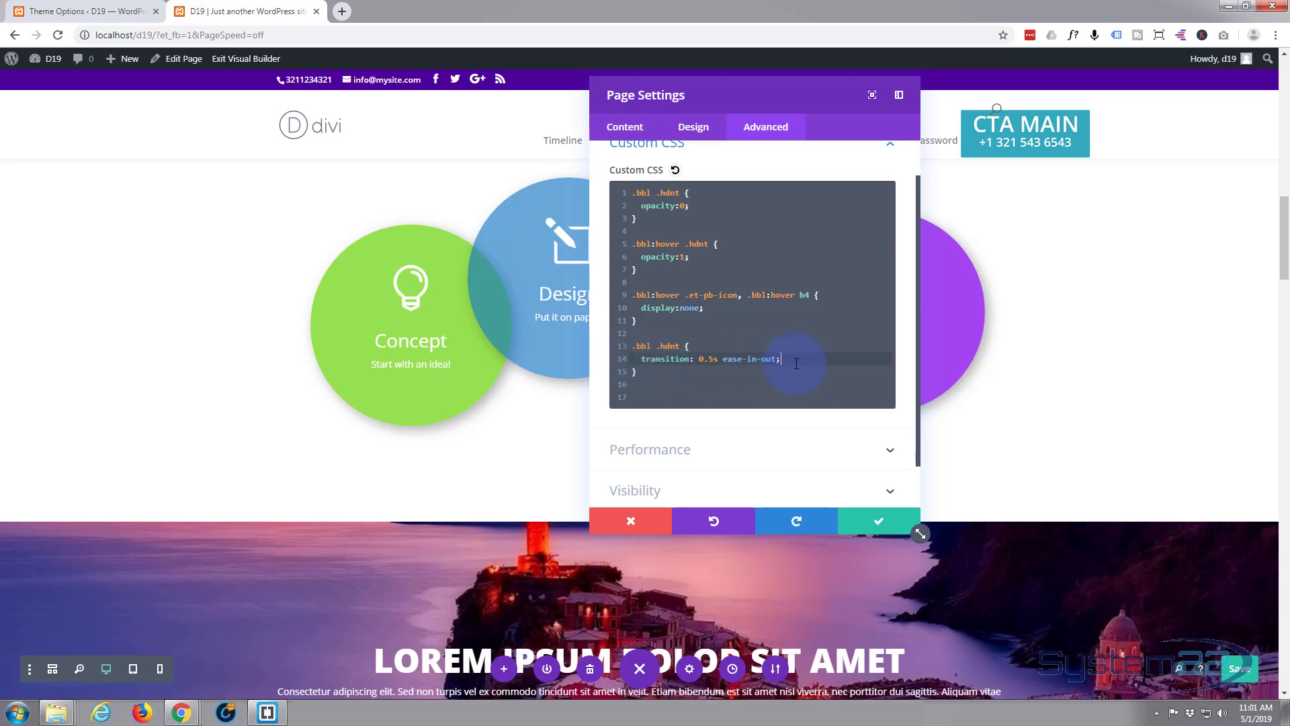
- Copy the transition declaration onto a new line in the same rule with a -moz- prefix
left_click_drag(792, 361, 642, 364)
key("ctrl+c")
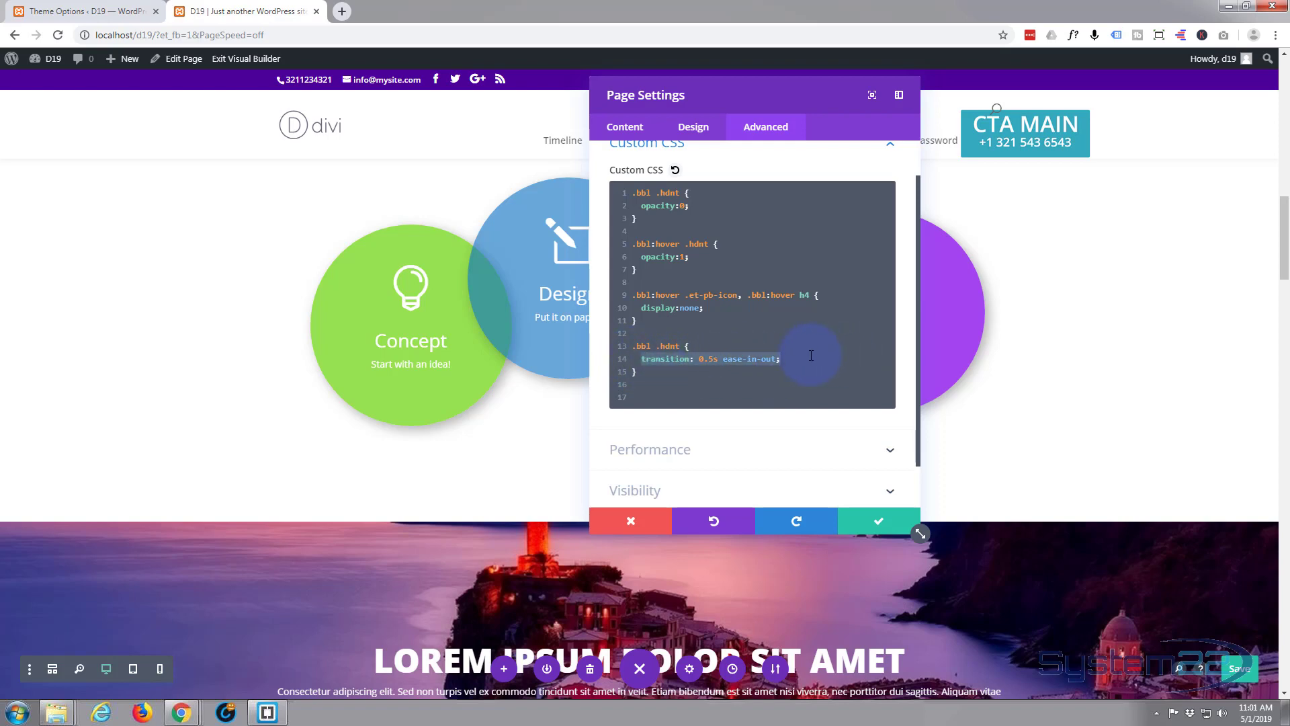
left_click(784, 356)
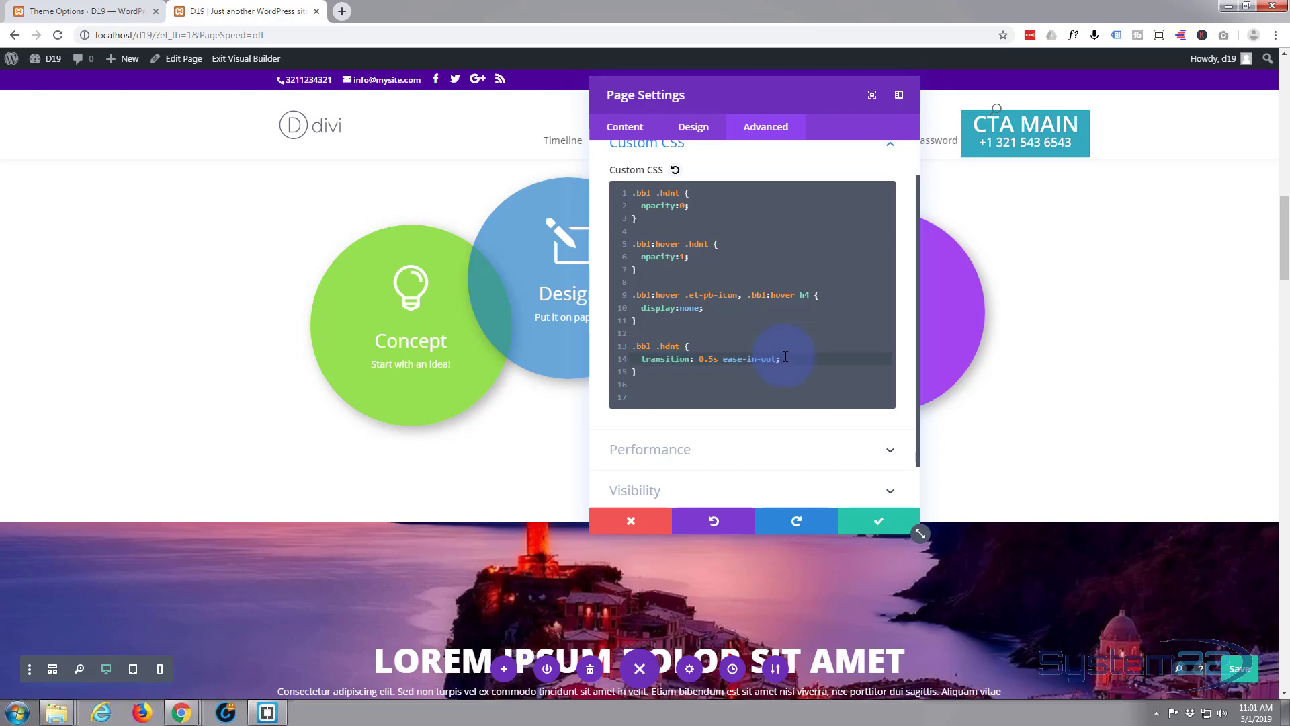
key("Return")
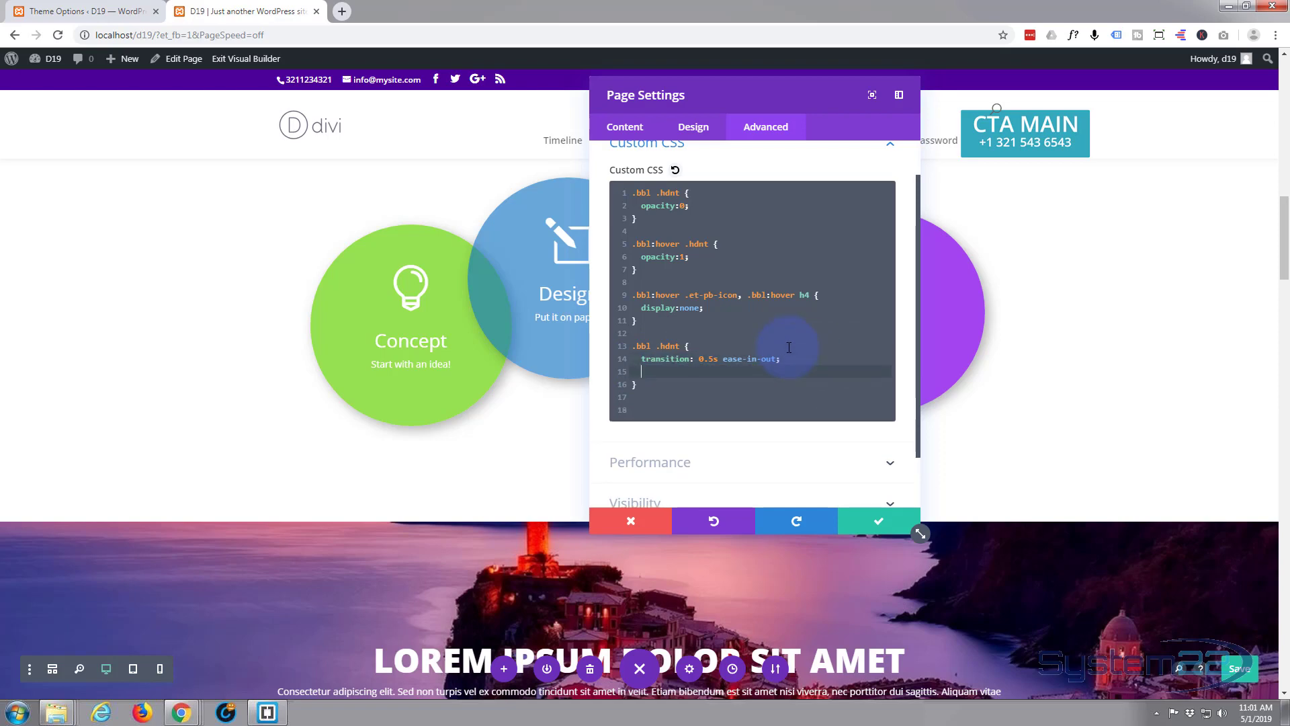
type("-moz-")
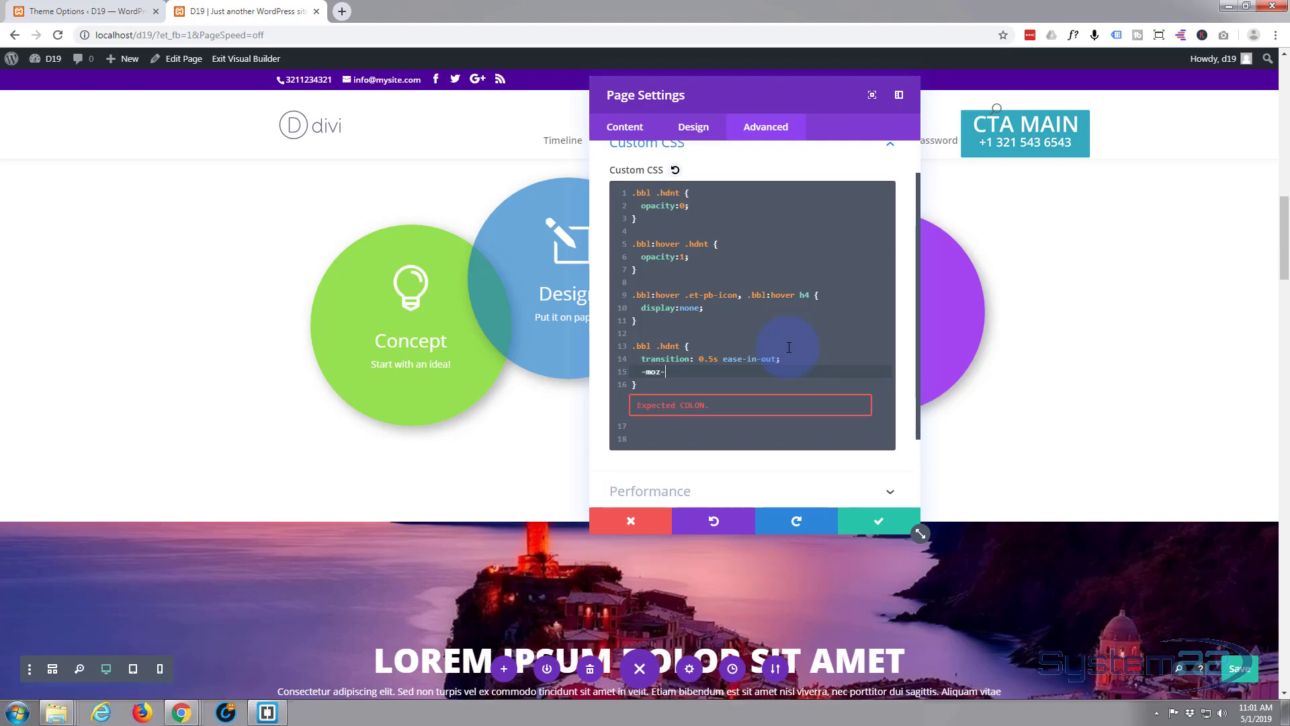
key("ctrl+v")
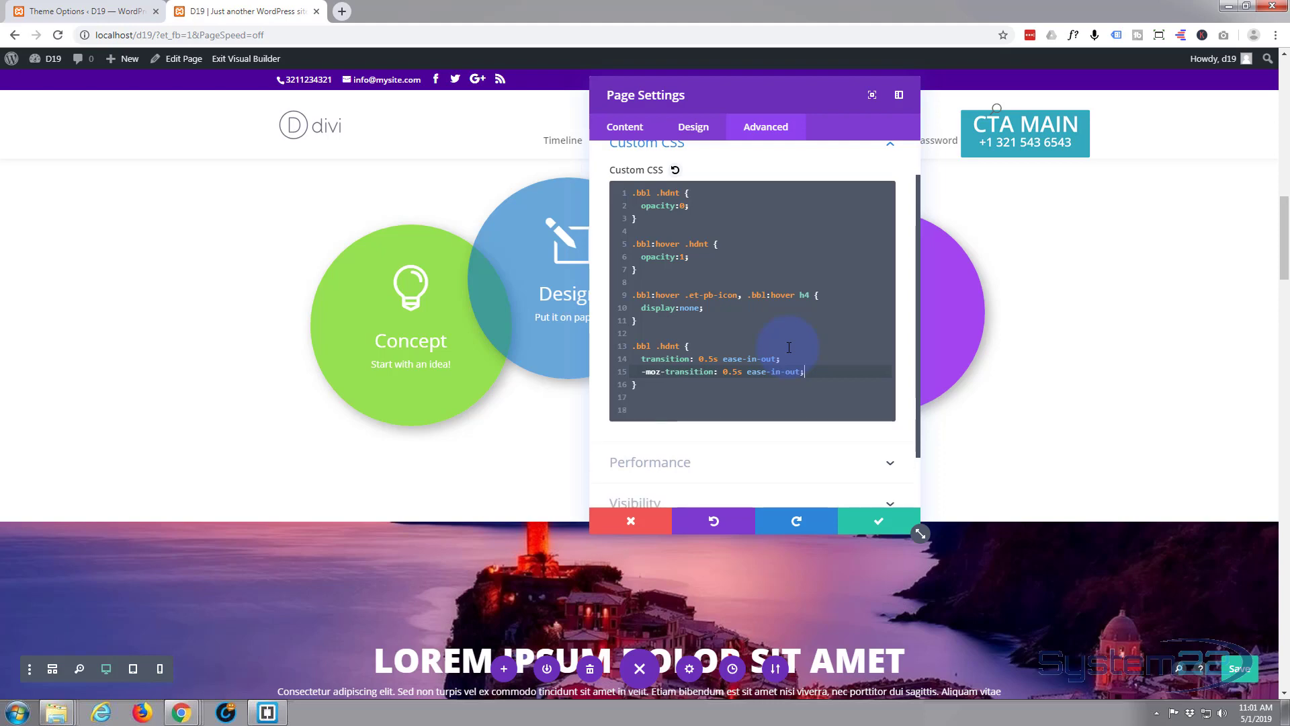
- Add a -webkit- prefixed copy of the transition declaration to the last .bbl .hdnt rule and apply the page settings
key("Return")
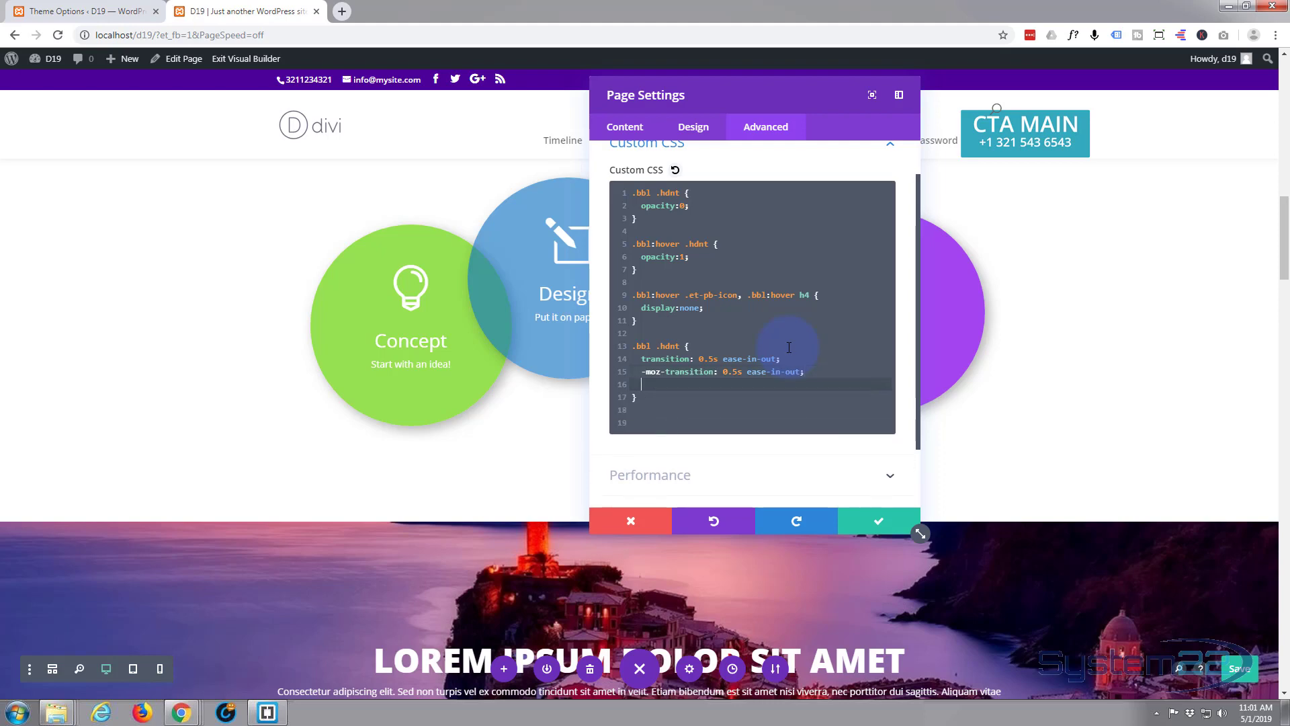
type("-webkit-")
key("ctrl+v")
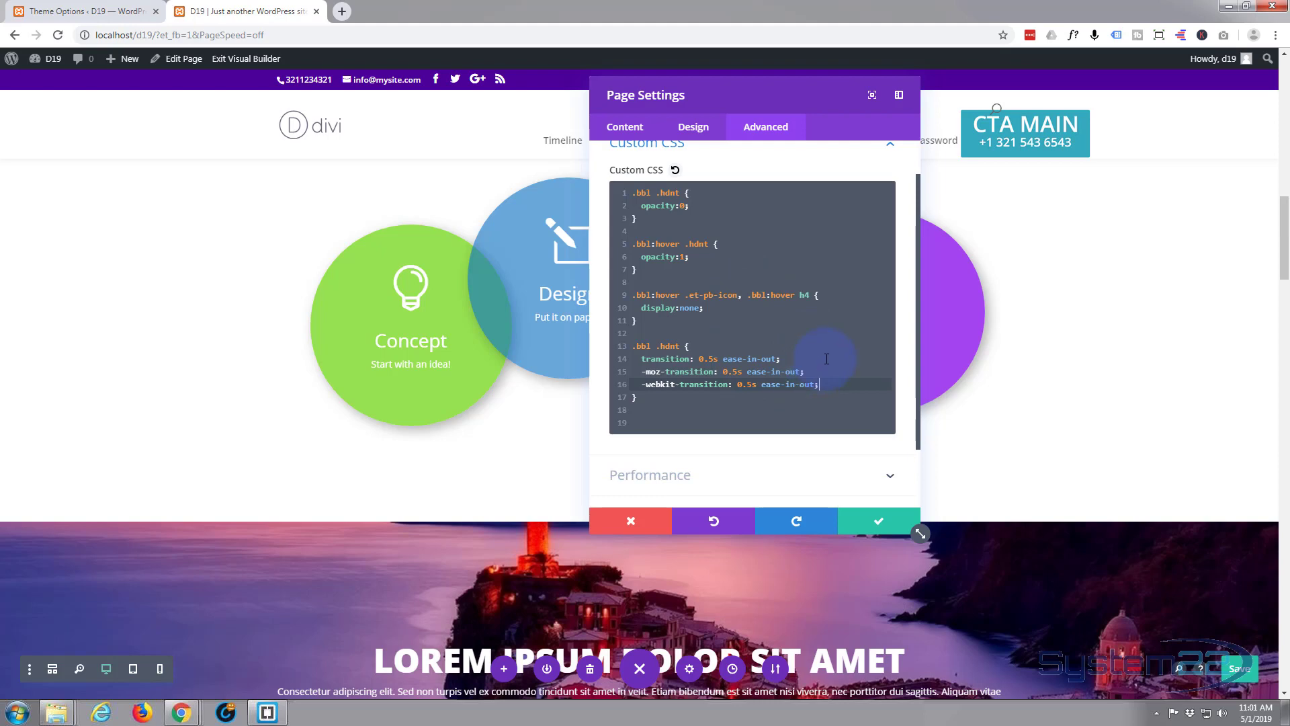
scroll(825, 352, "down", 1)
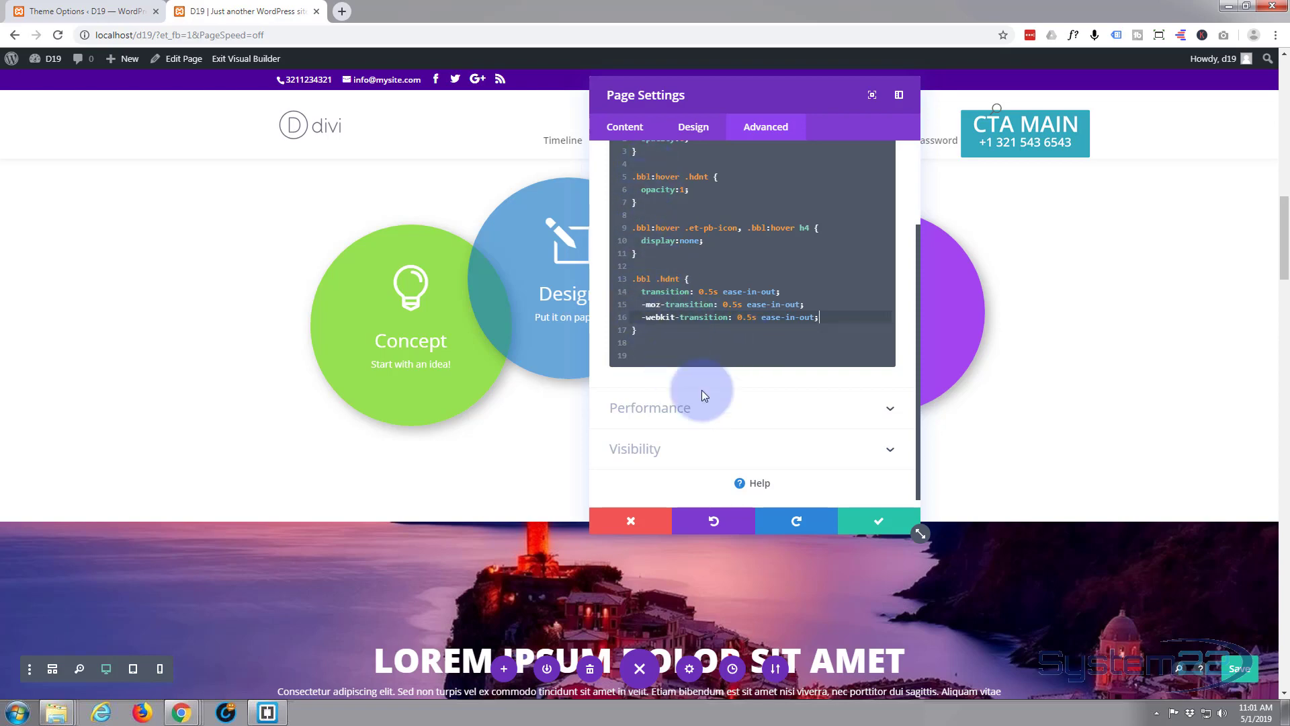
left_click(878, 523)
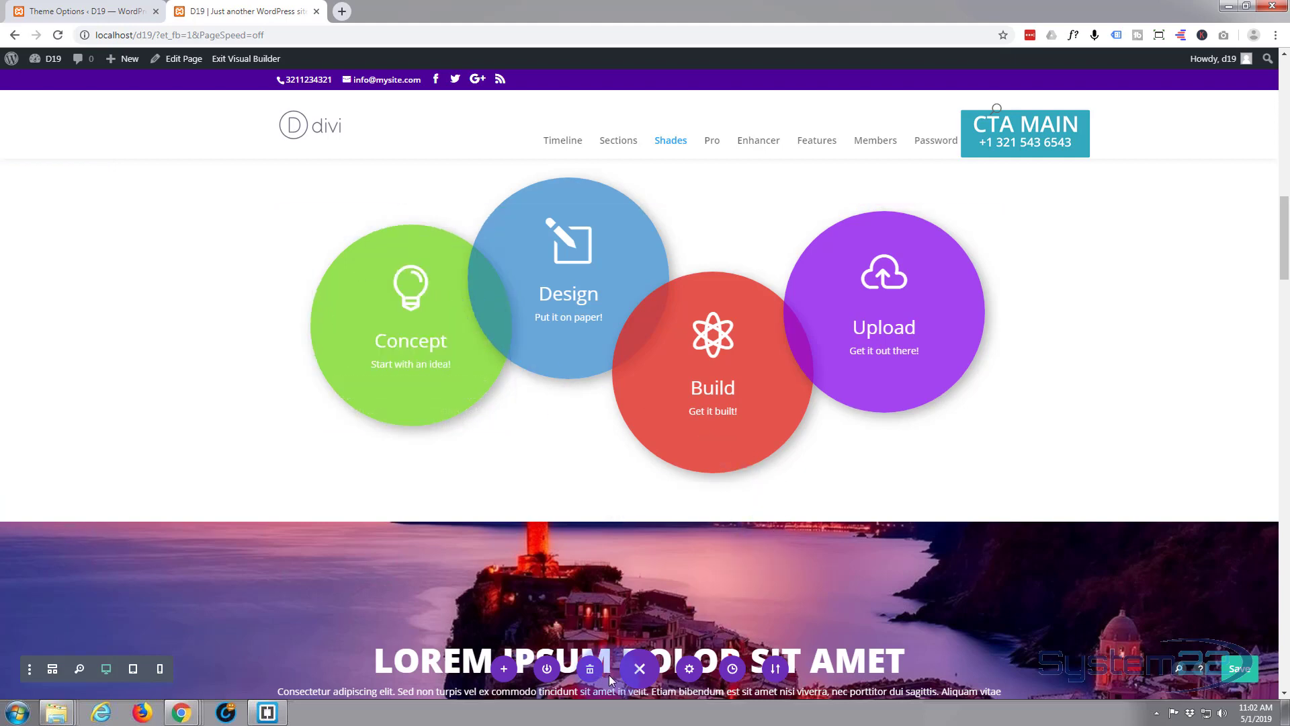
- Save the page, exit the Visual Builder and check the circles' hover effect on the live page
left_click(1238, 672)
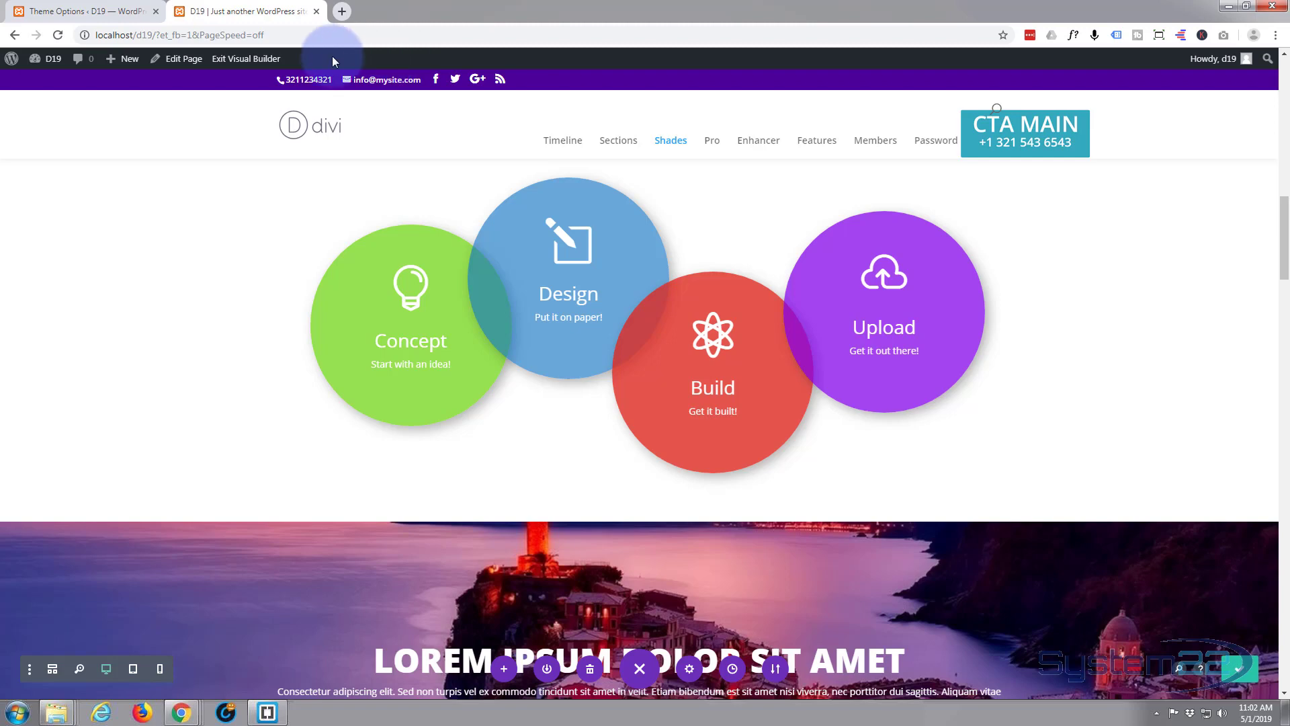
left_click(243, 61)
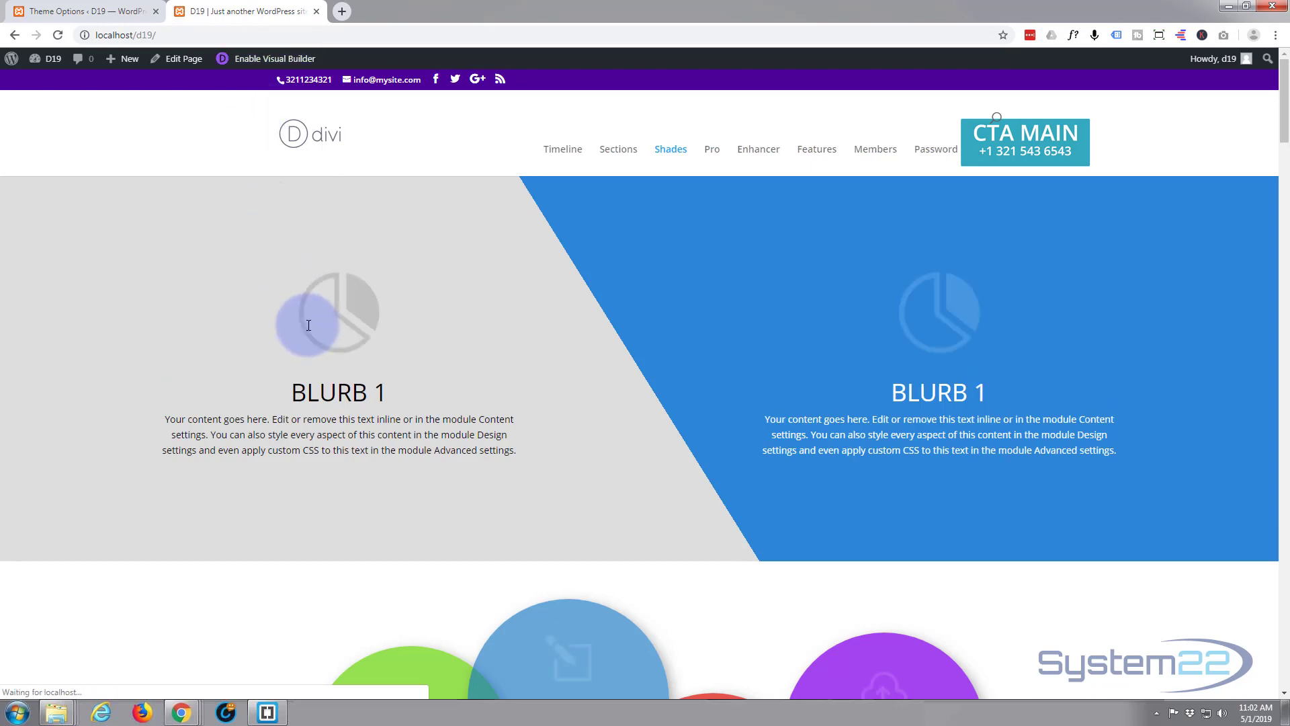
scroll(309, 325, "down", 12)
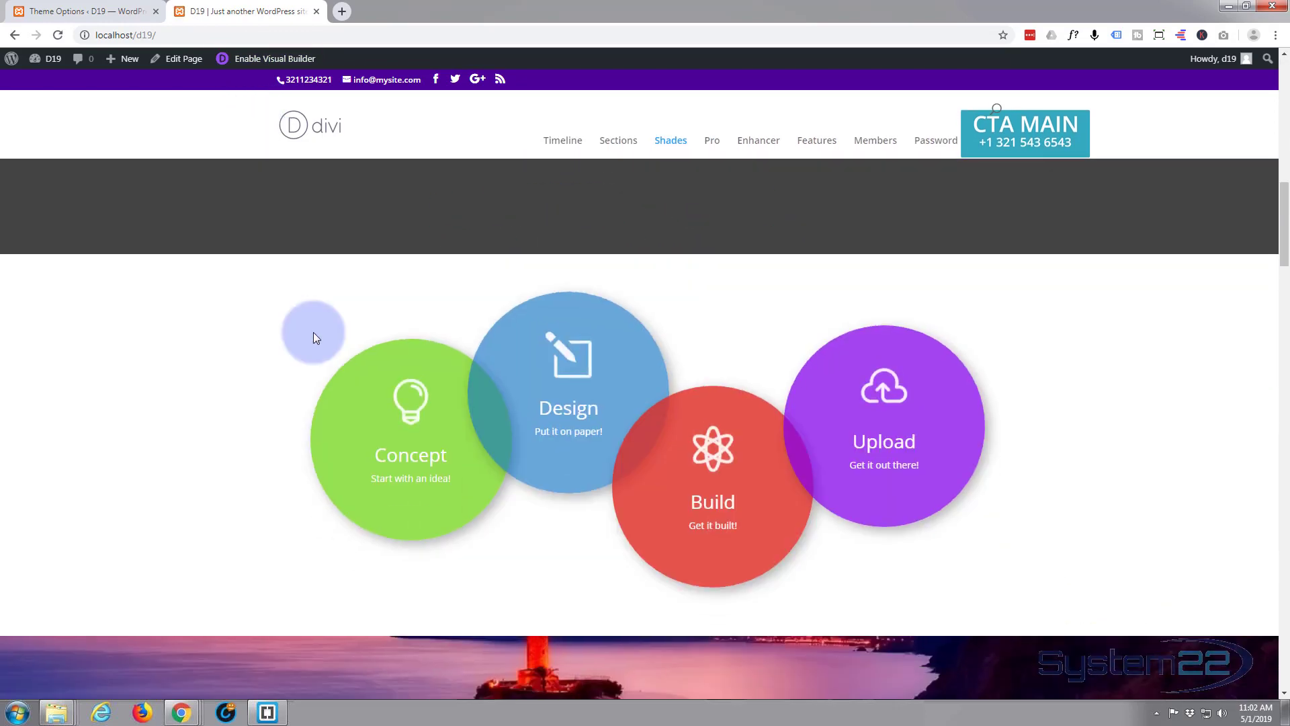
scroll(313, 331, "down", 2)
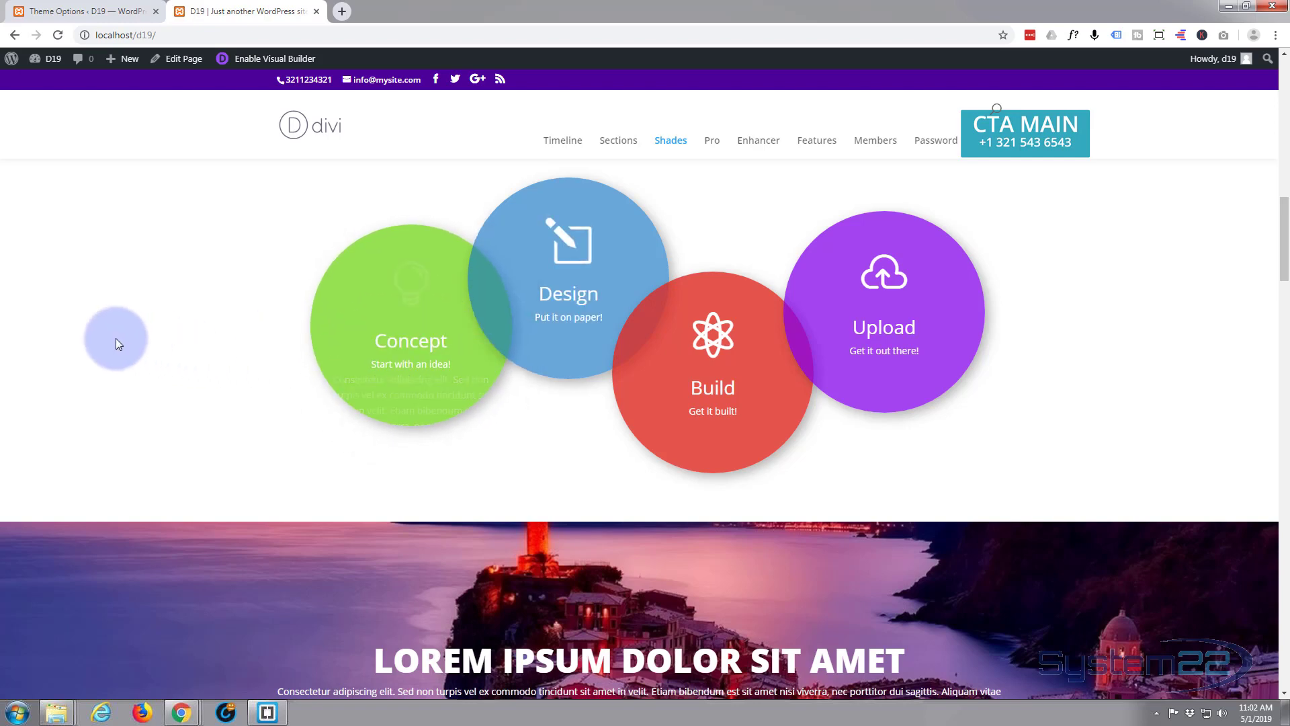
scroll(167, 329, "up", 2)
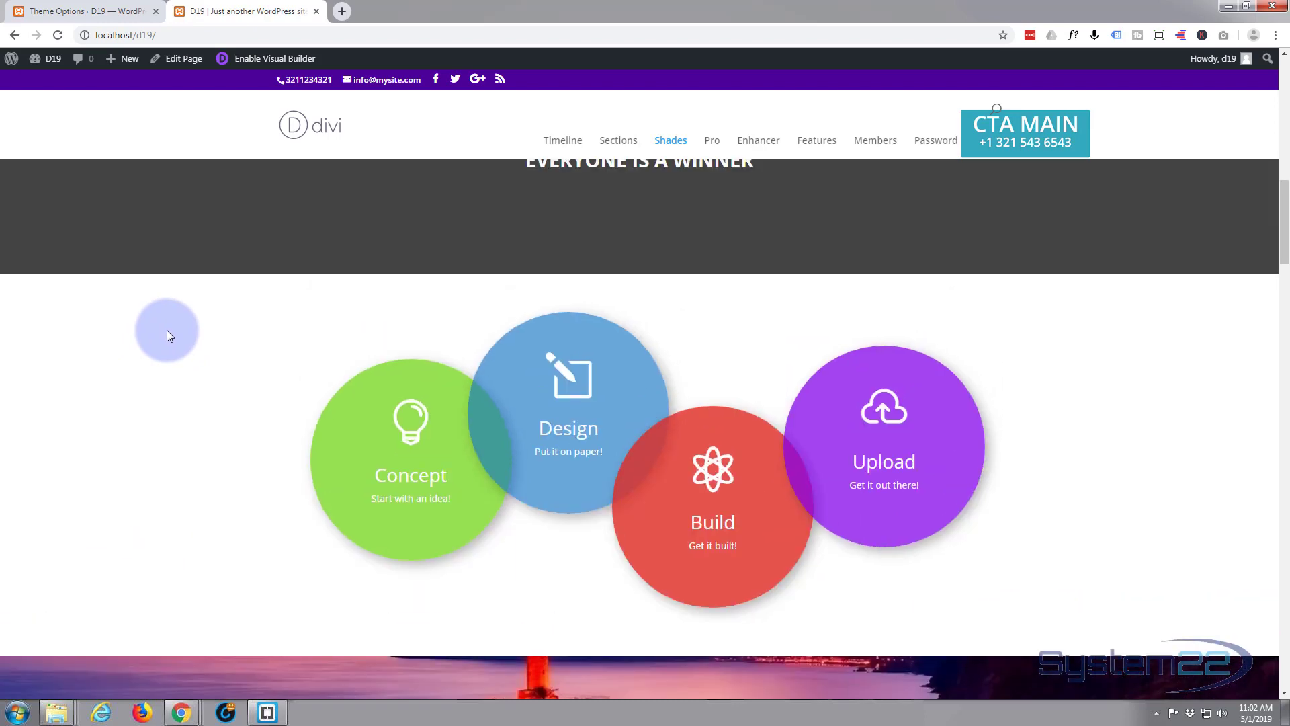
scroll(167, 333, "down", 1)
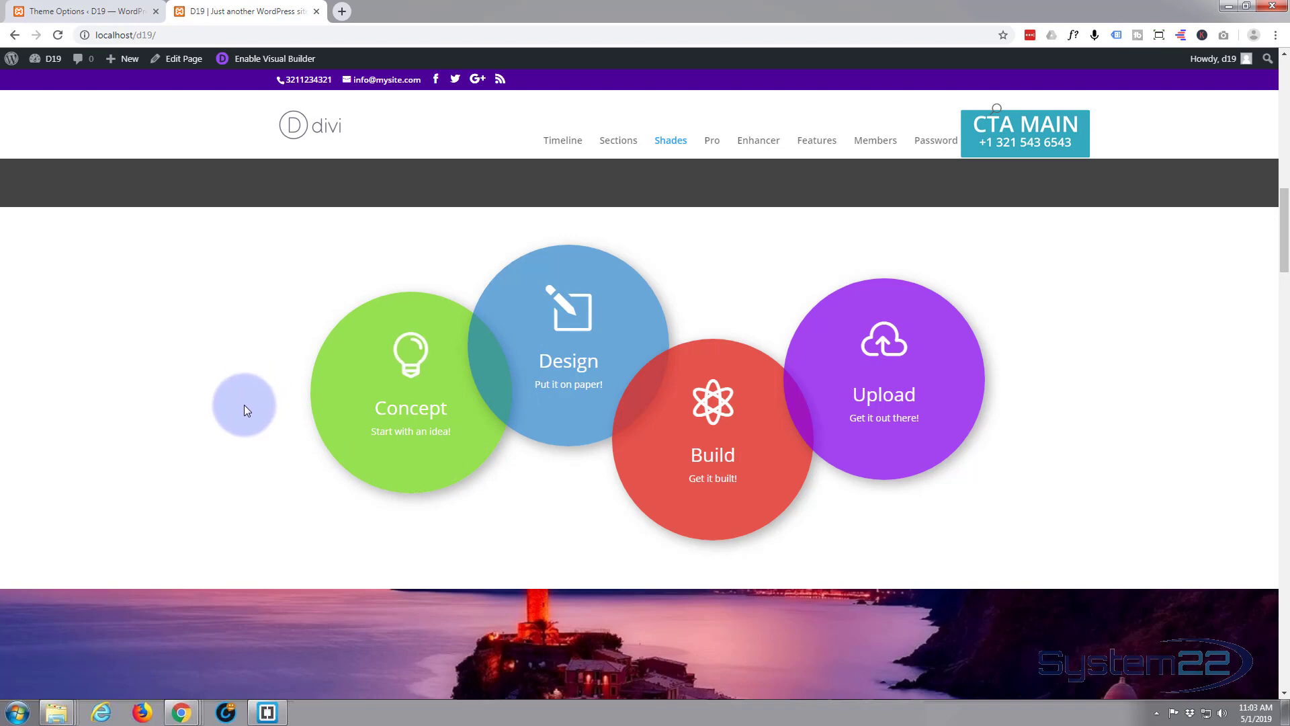
- Re-enable the Visual Builder and open the custom CSS in the settings of the row holding the circles
left_click(269, 60)
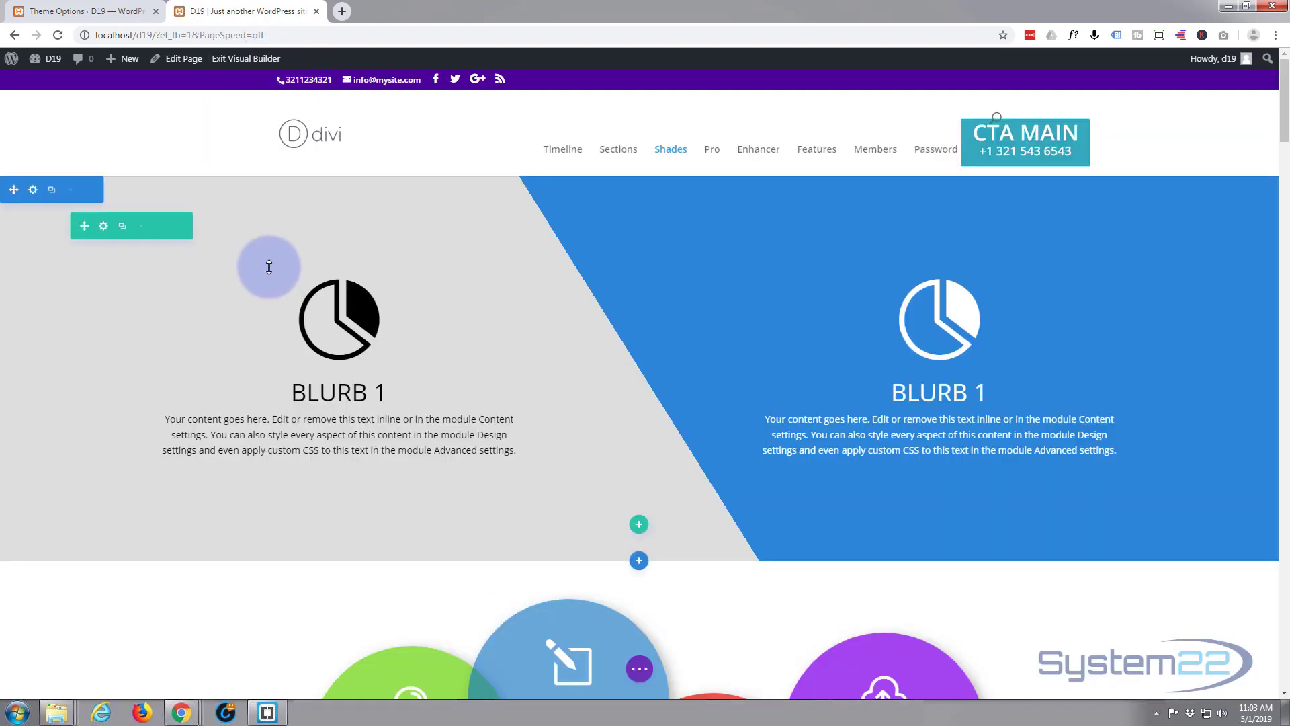
scroll(269, 267, "down", 6)
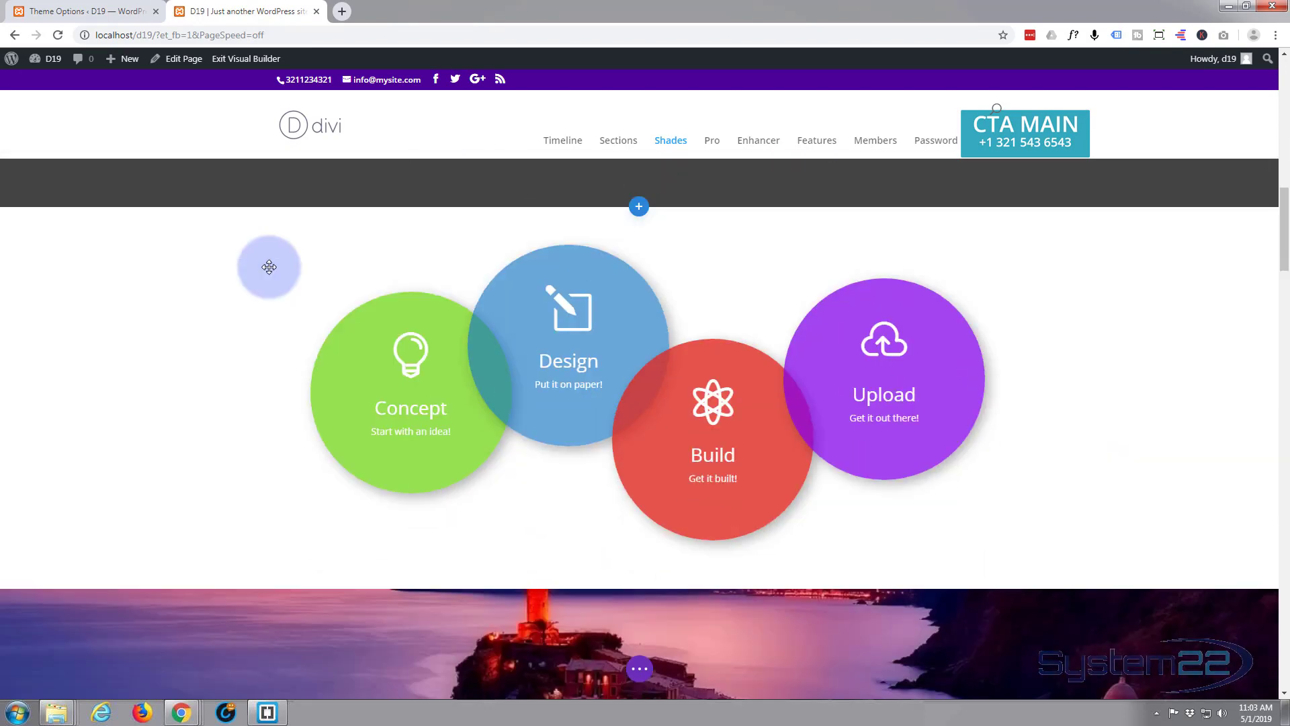
scroll(254, 268, "down", 2)
scroll(226, 267, "up", 2)
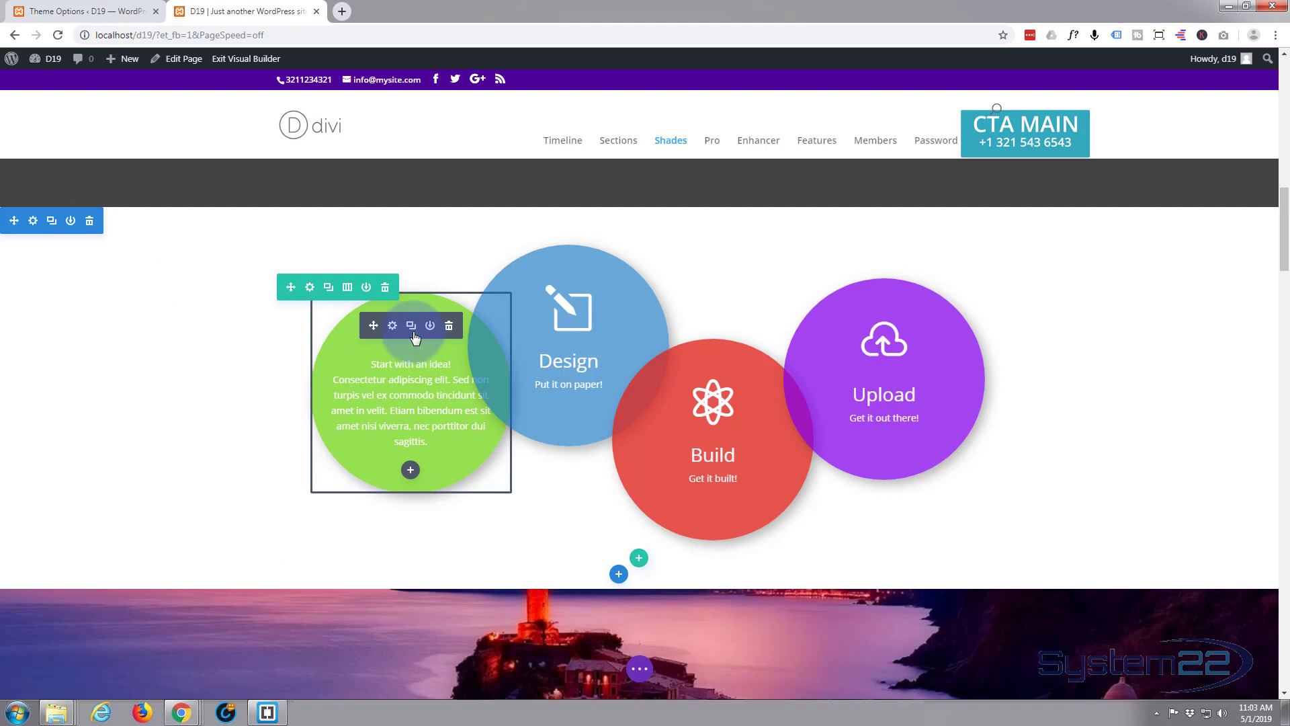
left_click(310, 289)
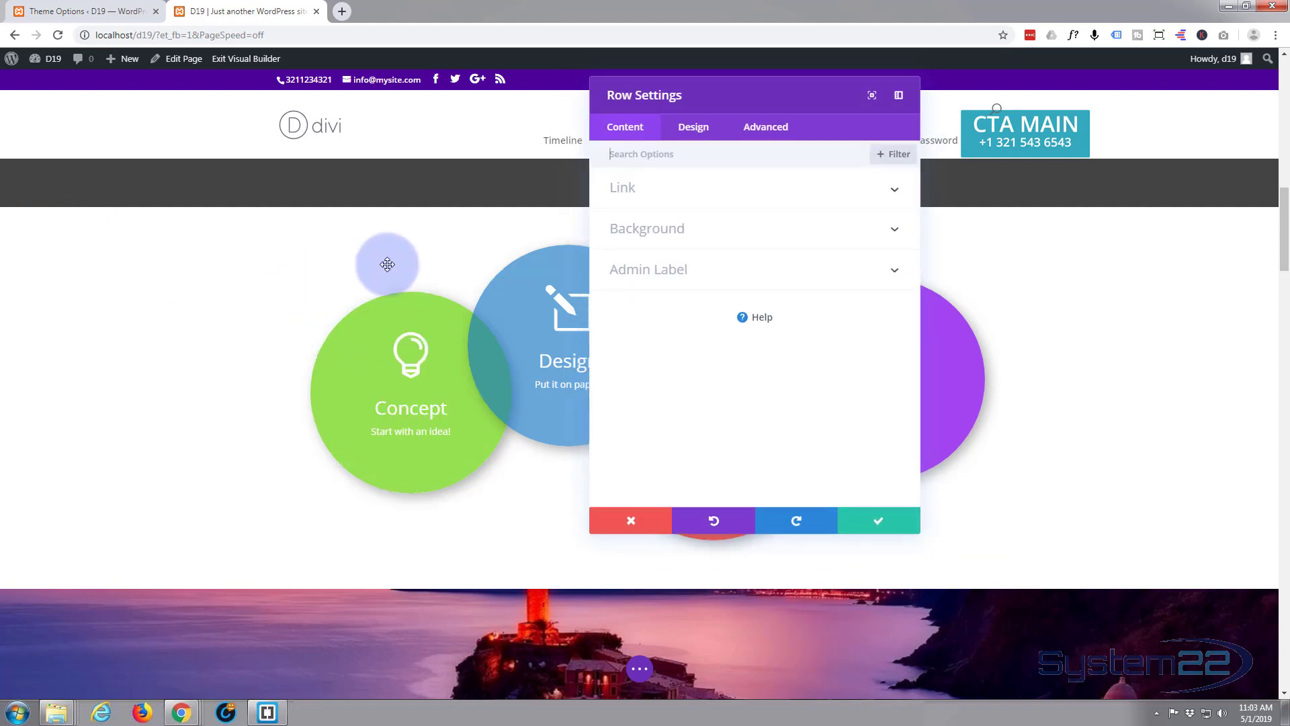
left_click(770, 133)
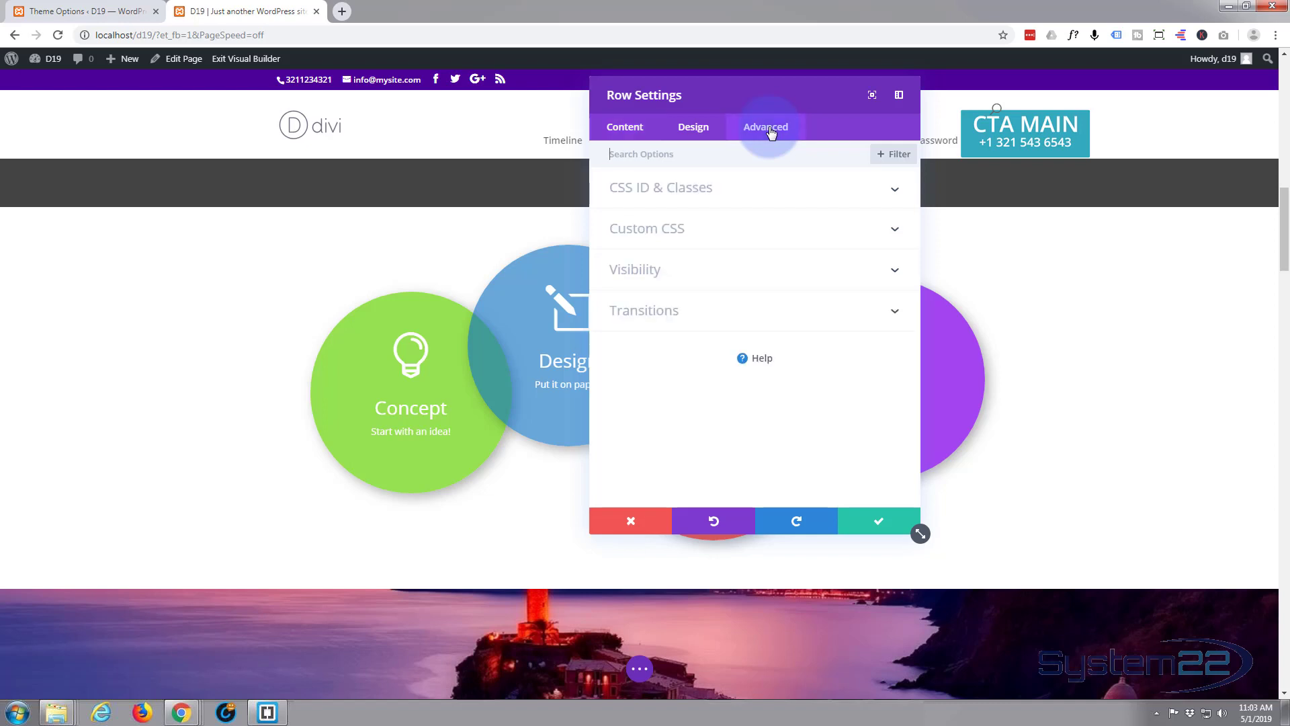
left_click(742, 237)
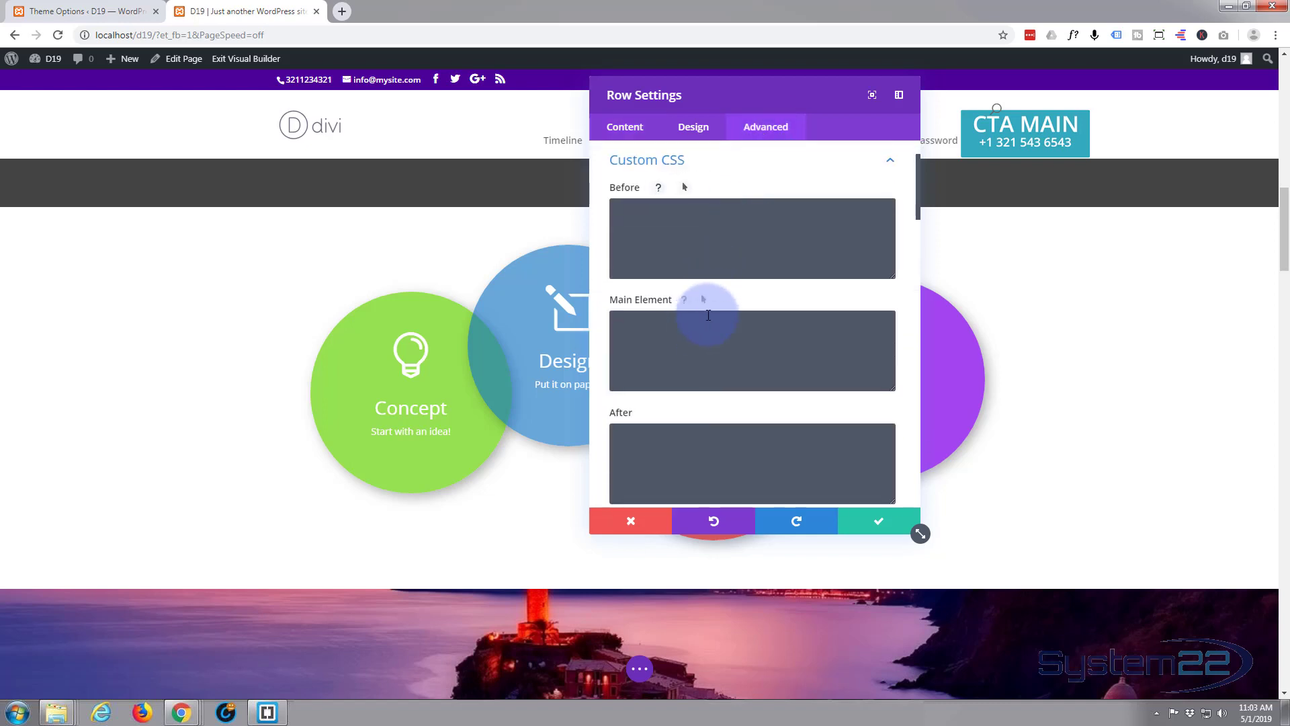
scroll(712, 309, "down", 1)
scroll(711, 319, "down", 1)
scroll(712, 319, "down", 2)
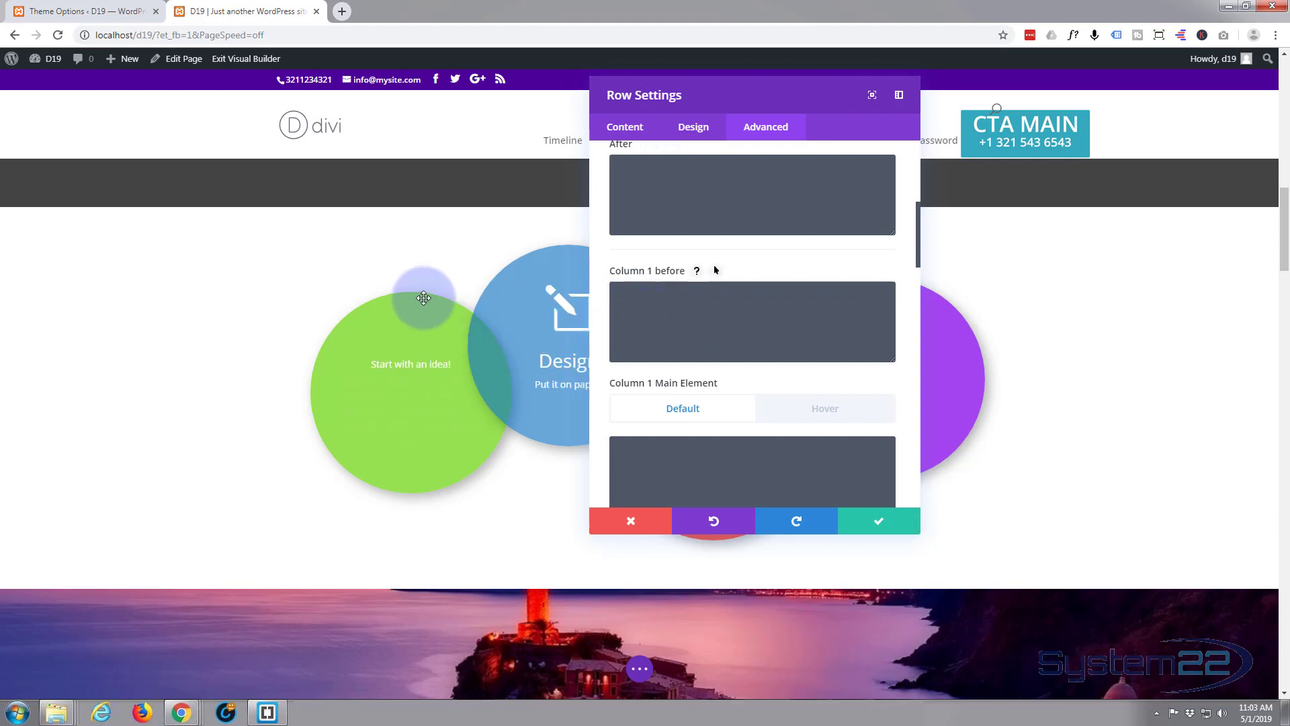
- Move the Row Settings window aside and enter z-index:10; as the hover CSS of Column 1 Main Element
left_click_drag(779, 99, 253, 149)
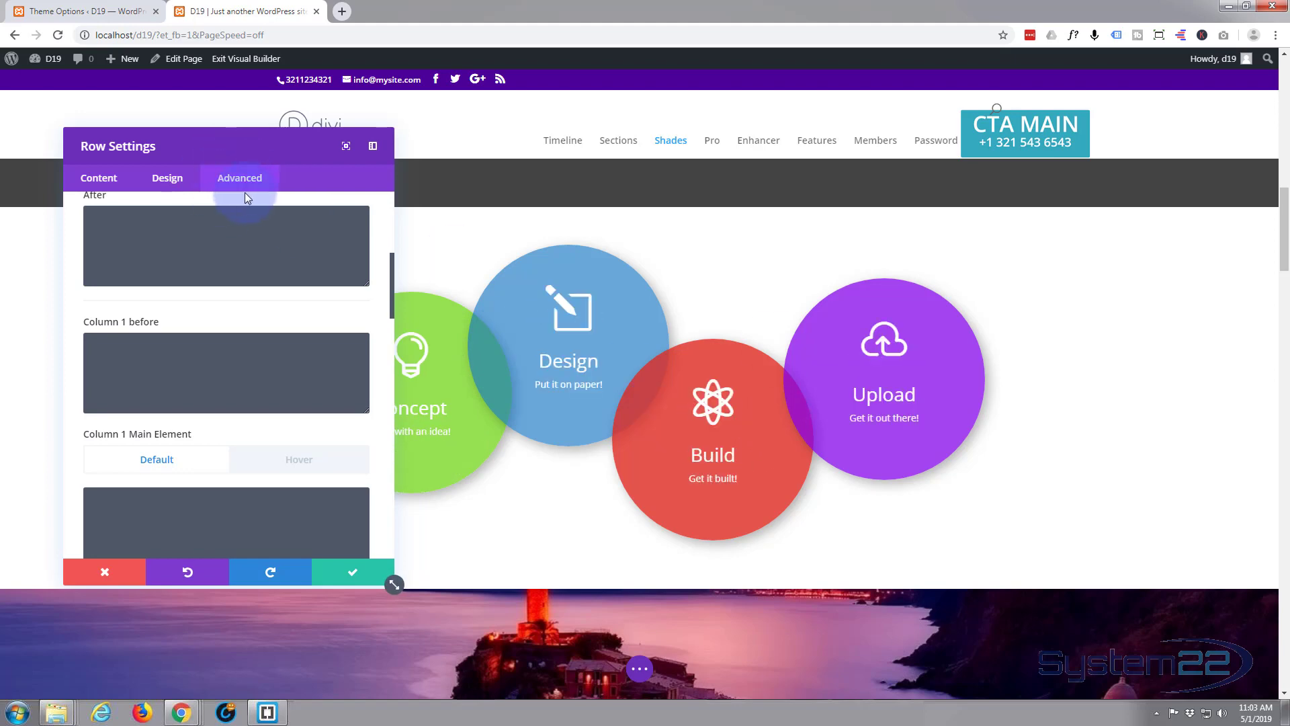
left_click(219, 266)
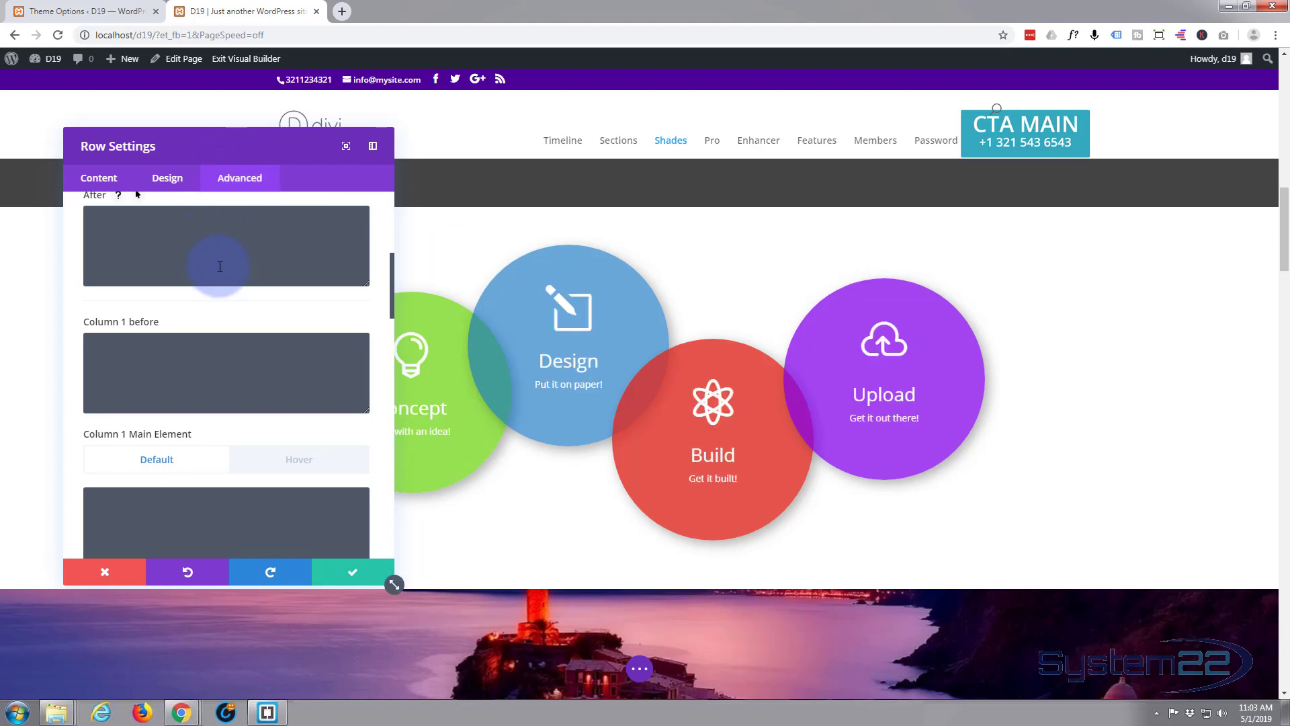
scroll(220, 266, "up", 1)
scroll(212, 272, "down", 2)
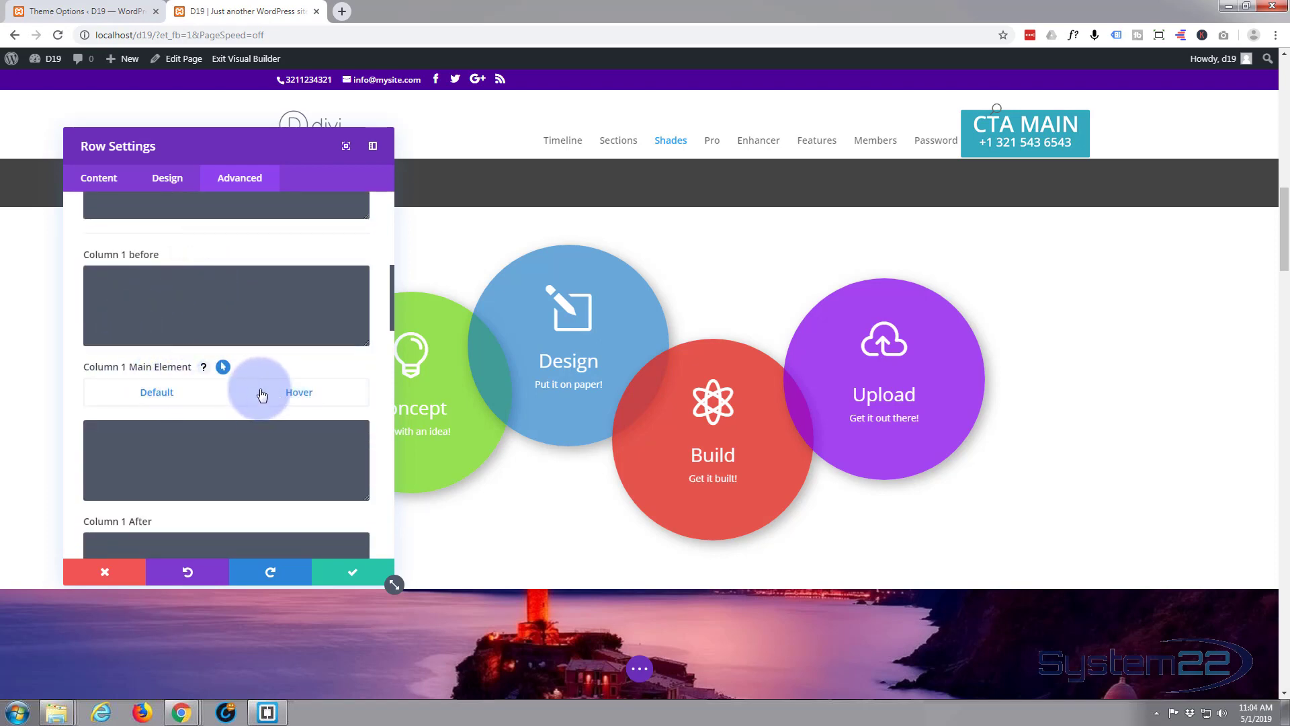
left_click(224, 367)
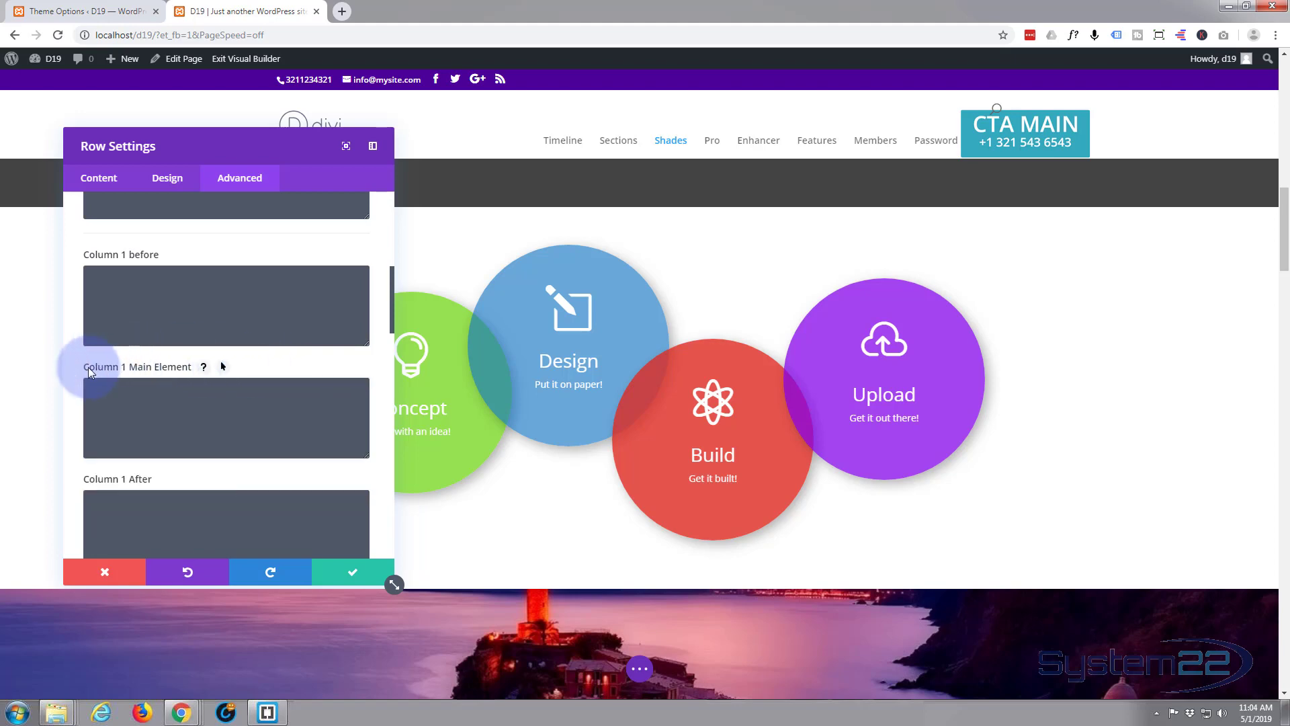
left_click(223, 367)
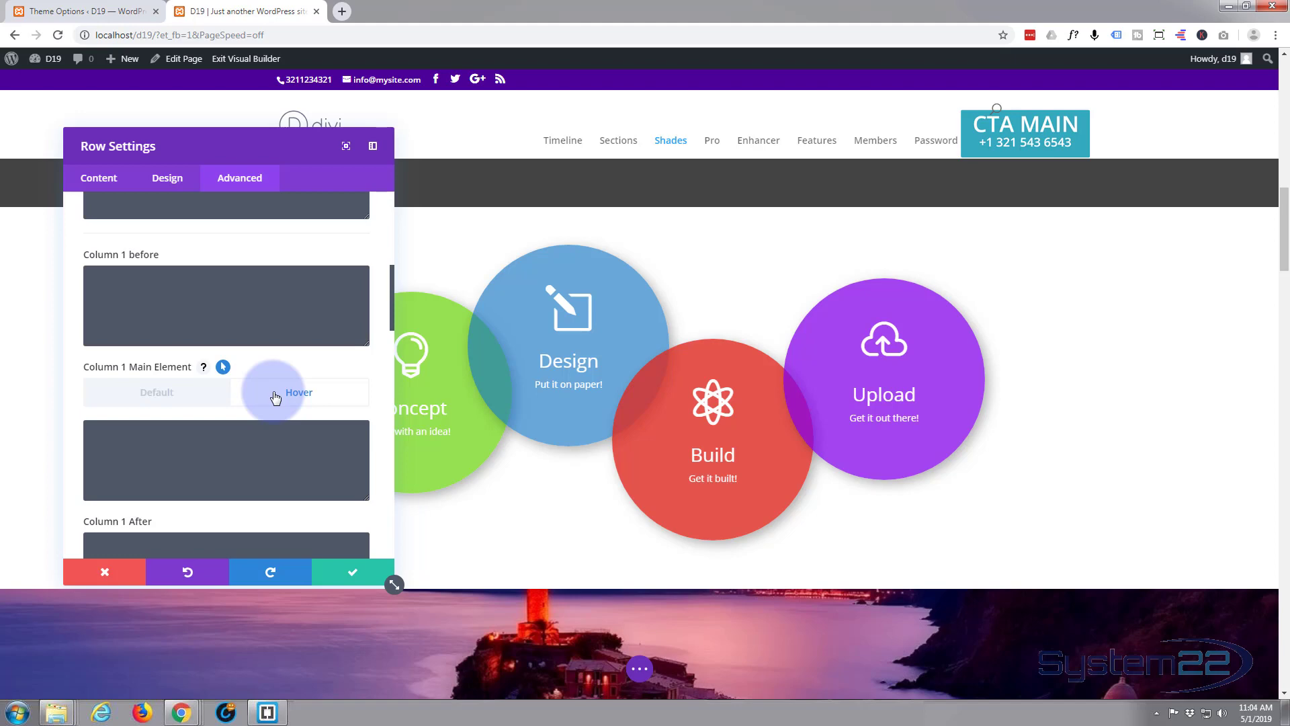
left_click(204, 446)
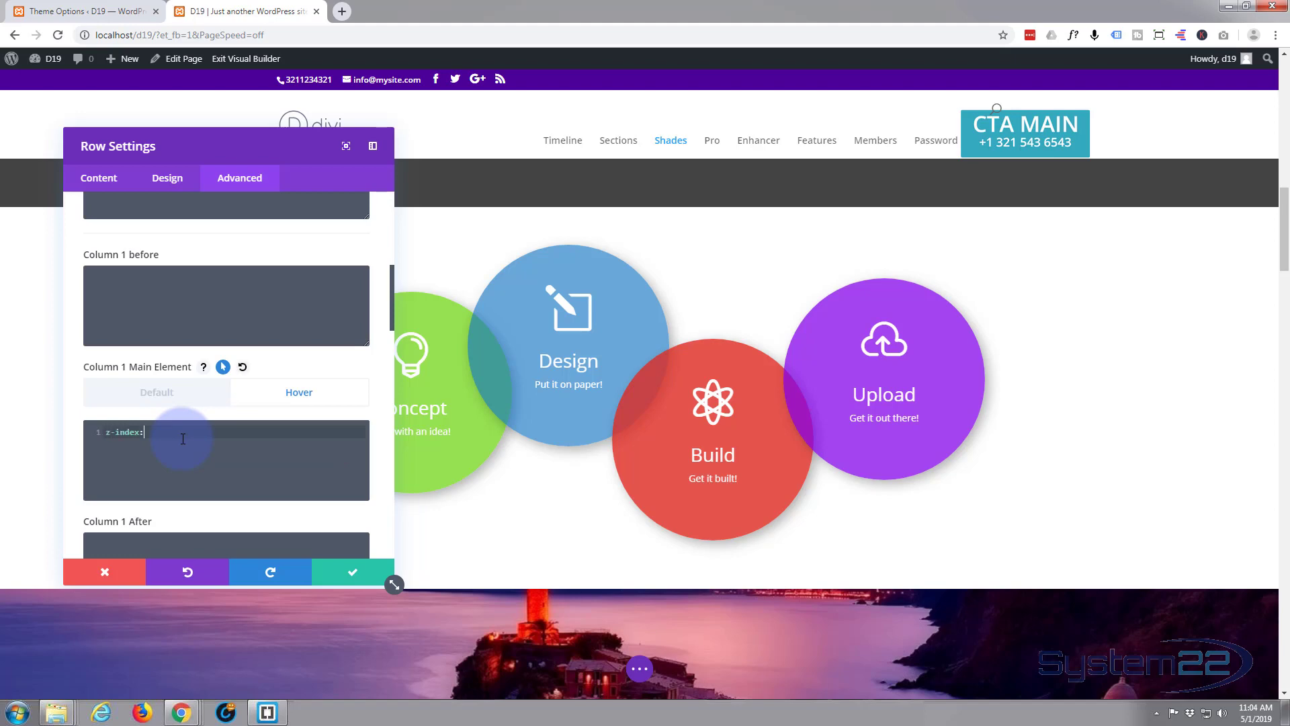
type("0;")
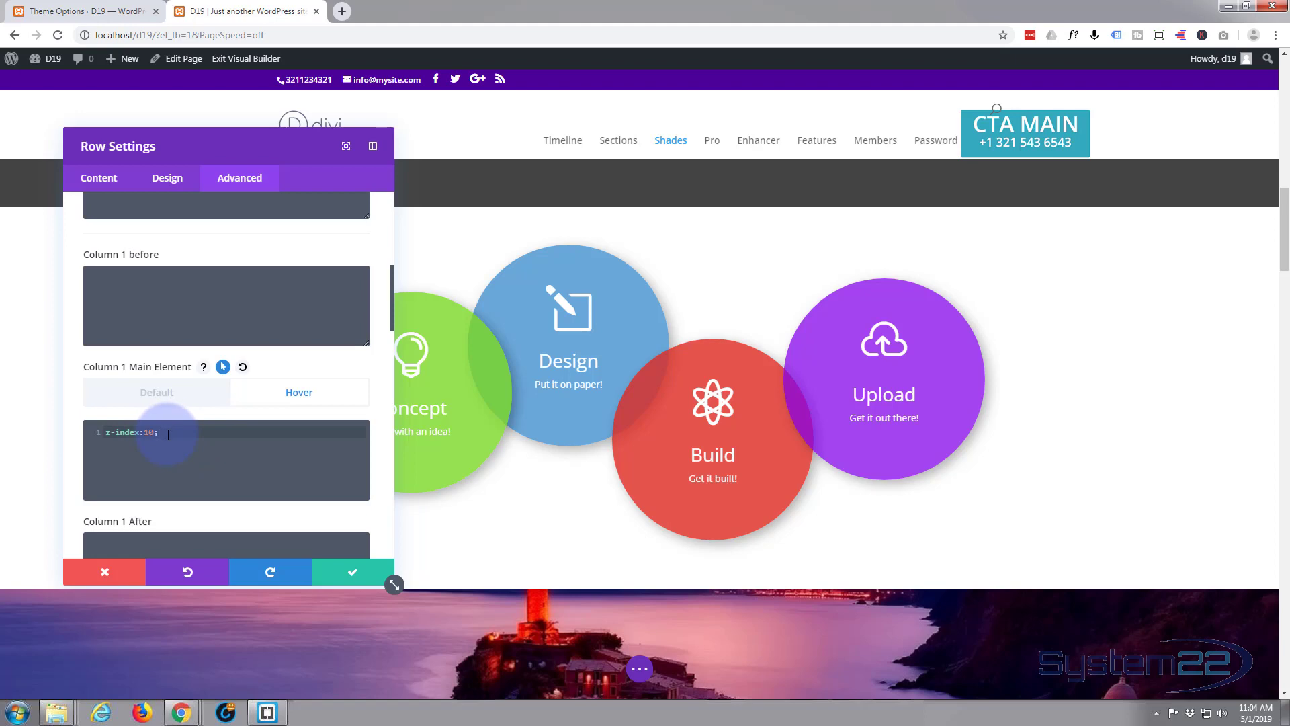
- Copy the z-index:10; declaration into the hover CSS of Column 2 Main Element
left_click_drag(173, 434, 101, 432)
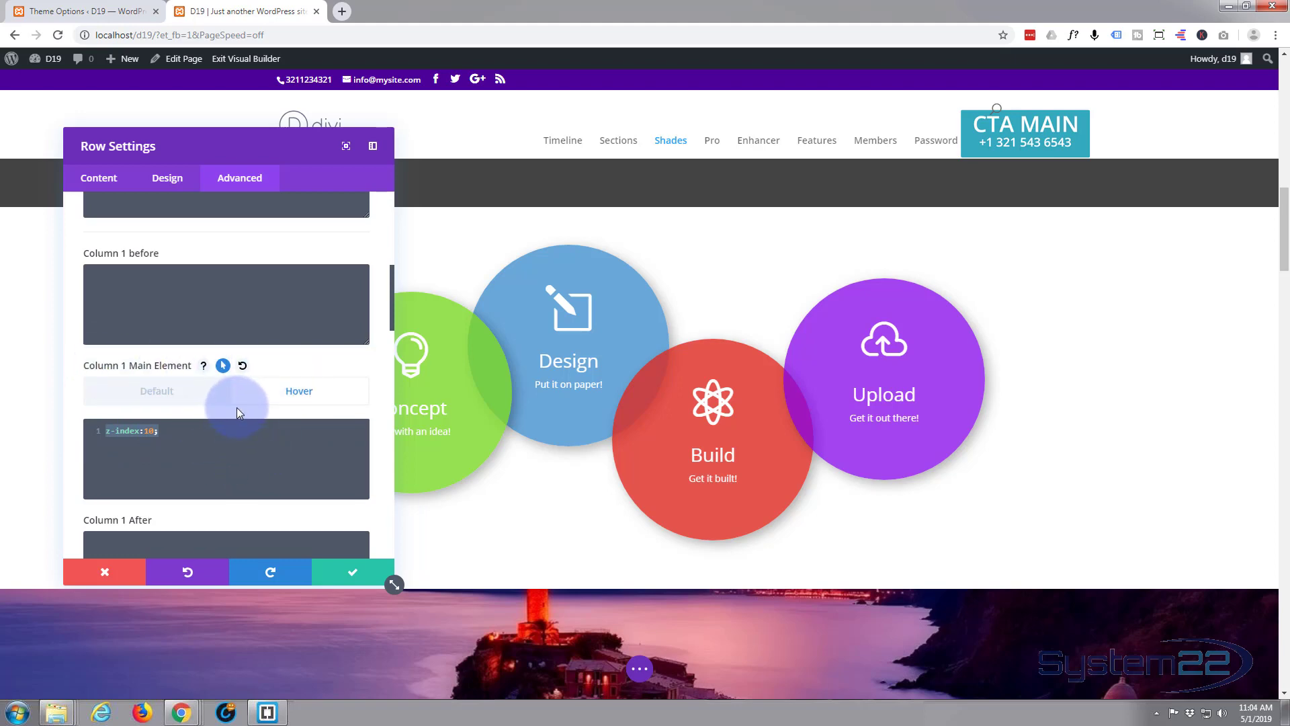
scroll(237, 408, "down", 5)
scroll(236, 407, "down", 1)
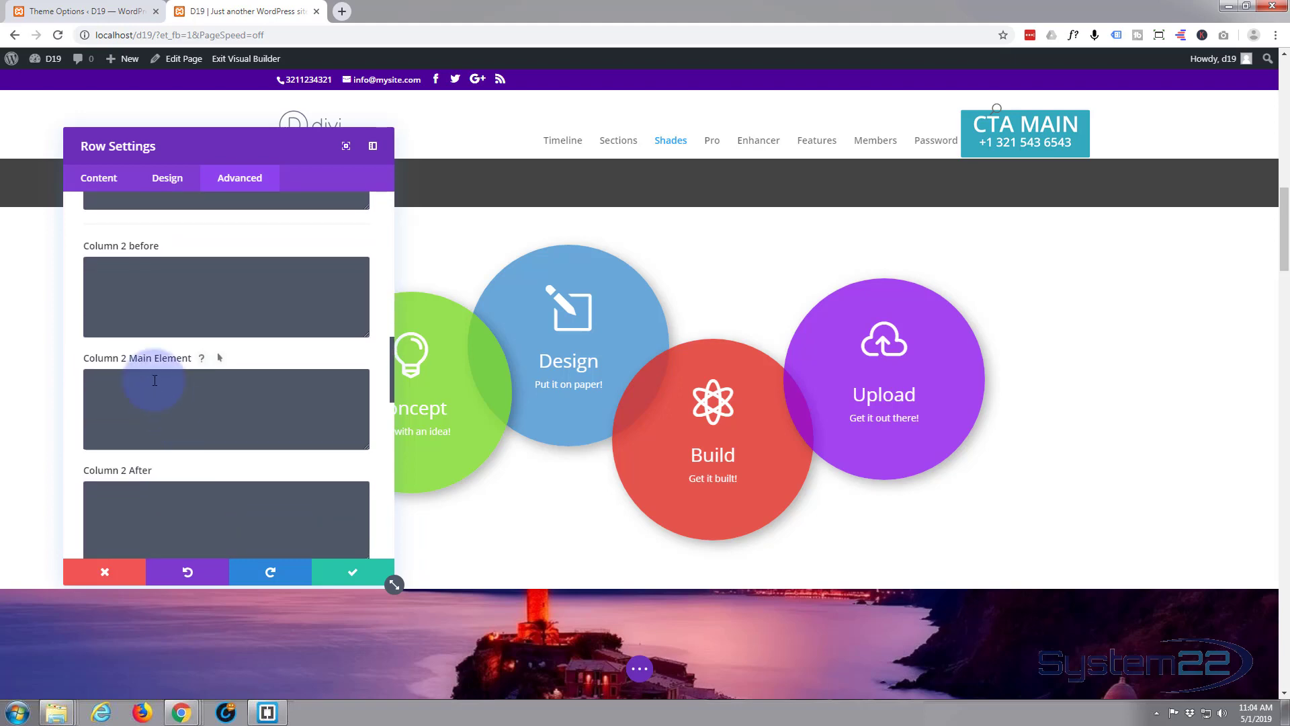
left_click(224, 359)
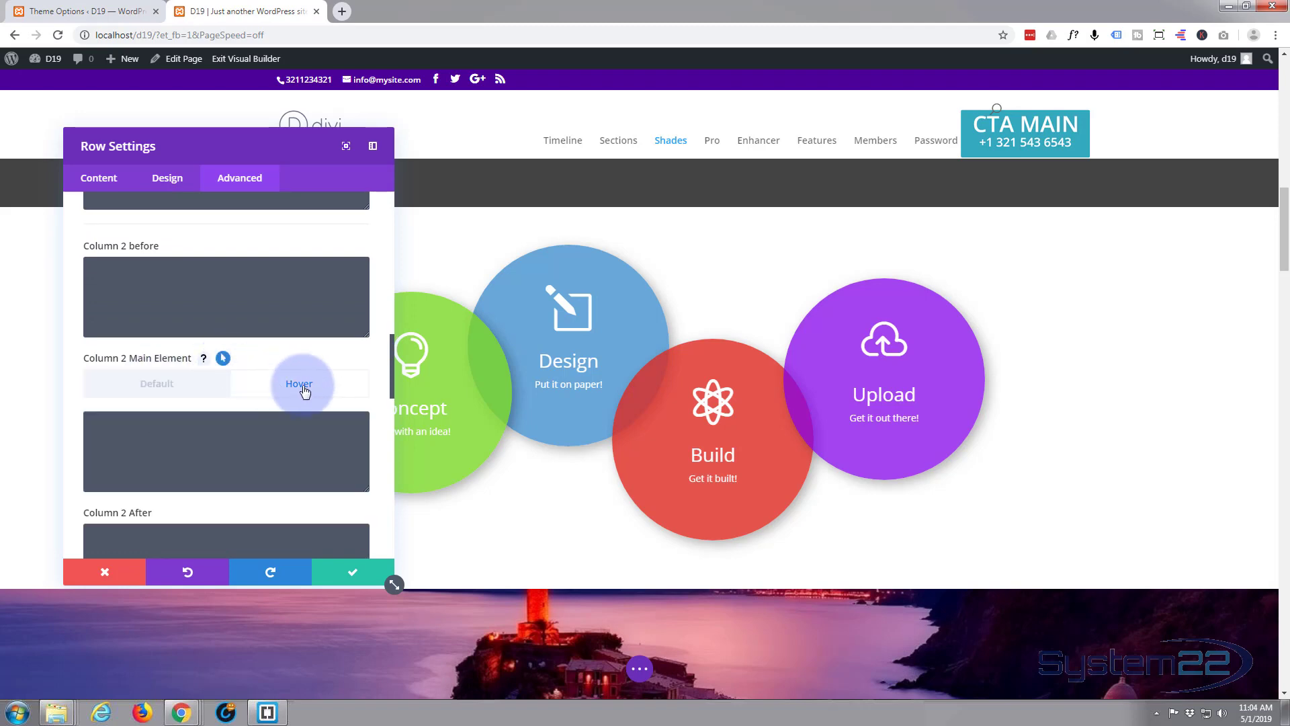
left_click(208, 446)
- Enable hover styling for Column 3 Main Element and put z-index:10; in its hover CSS
scroll(207, 442, "down", 4)
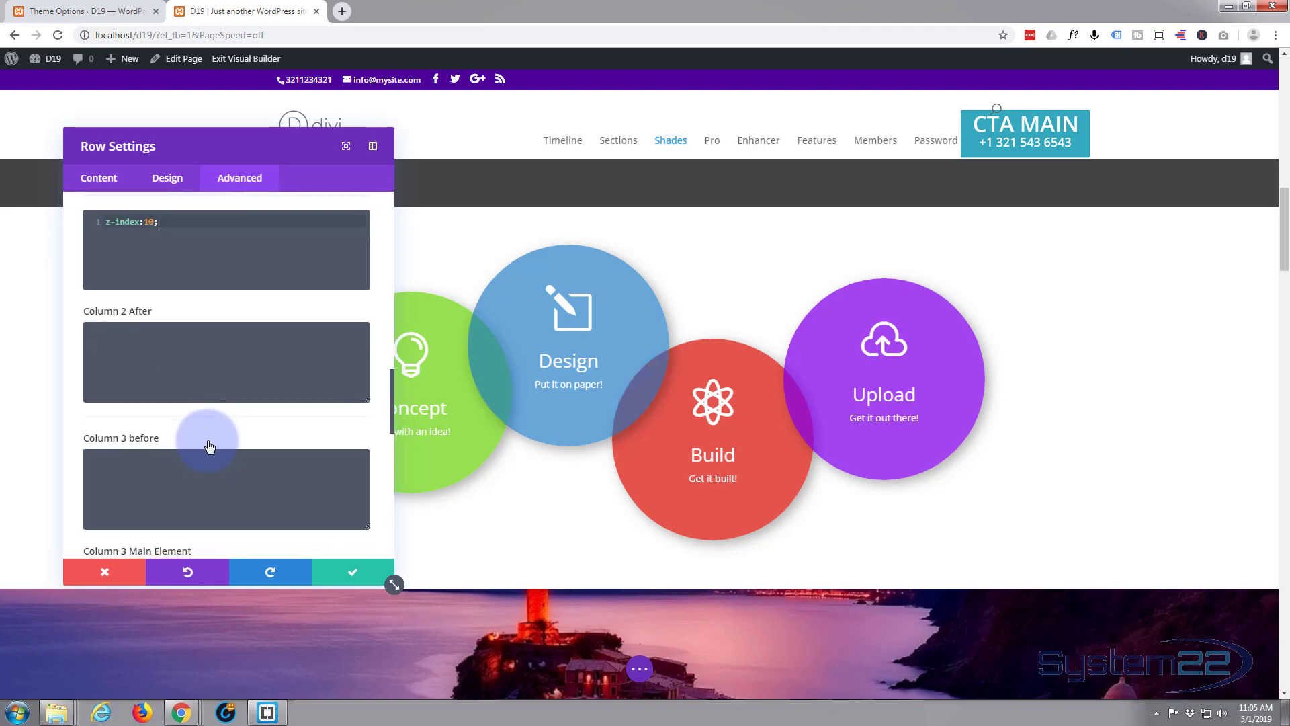
scroll(197, 436, "down", 2)
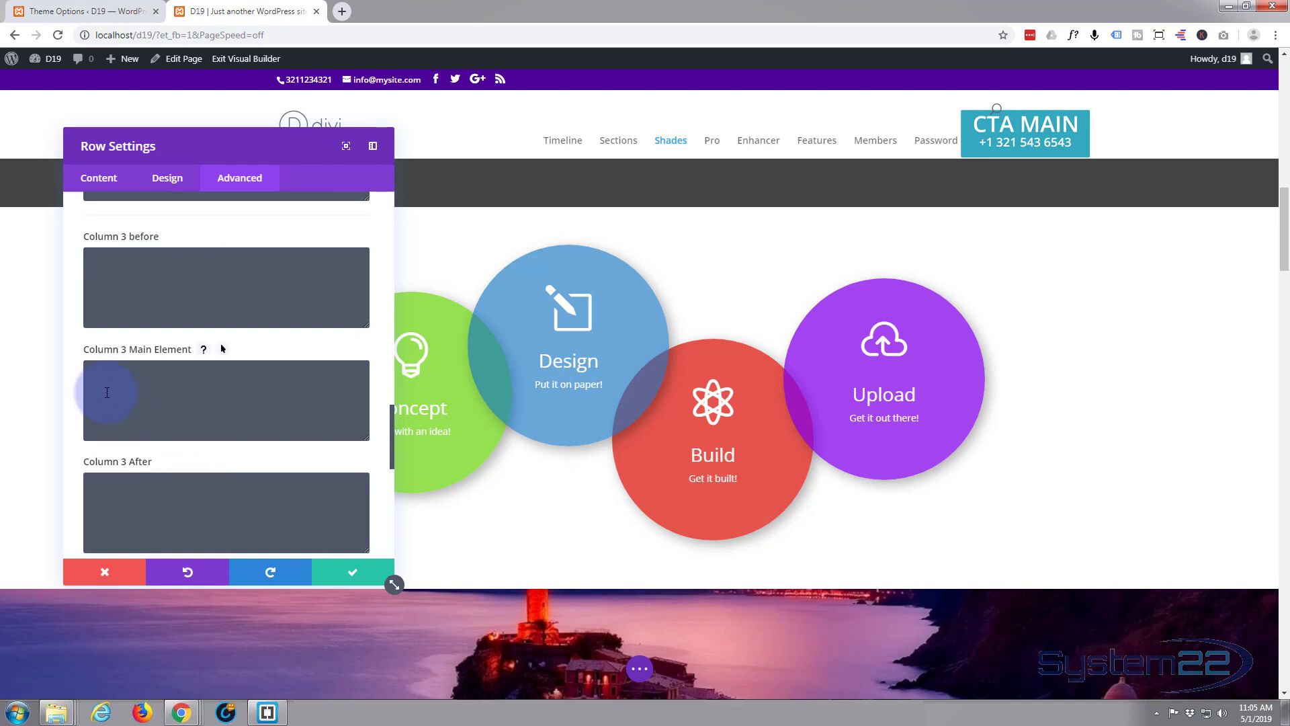
left_click(223, 350)
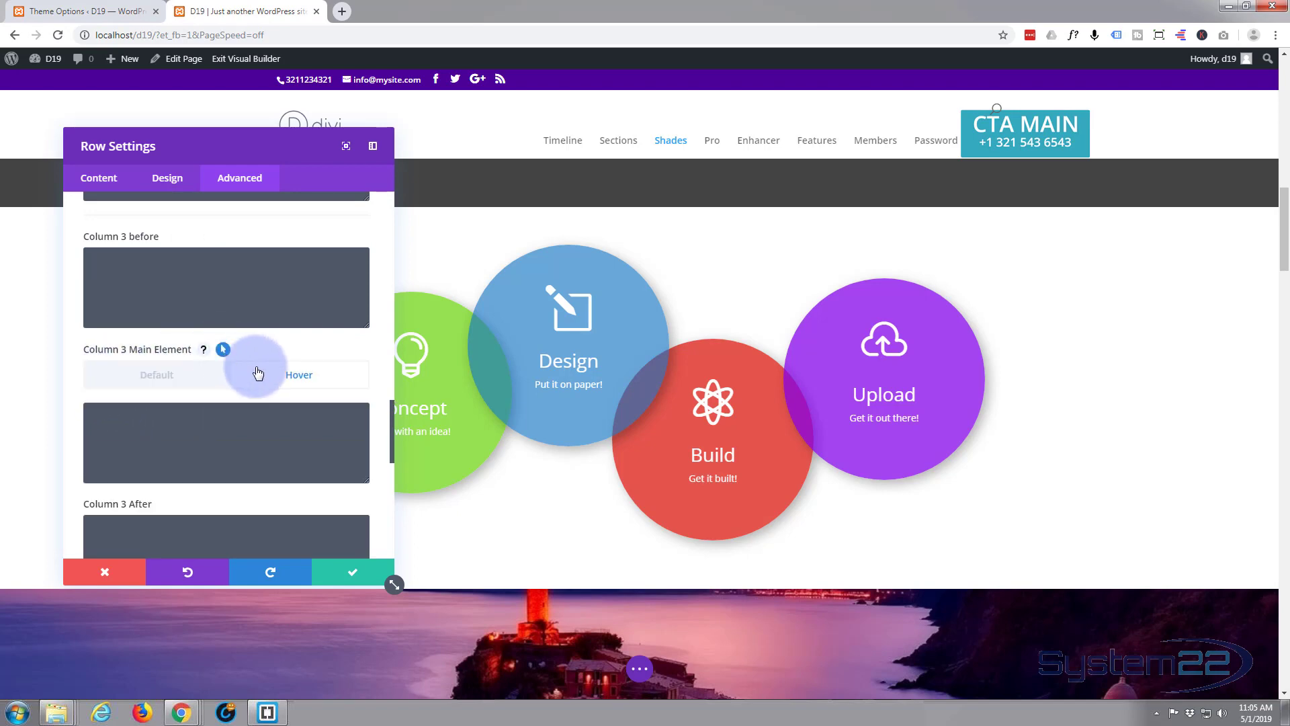
left_click(188, 429)
type("z-index:10;")
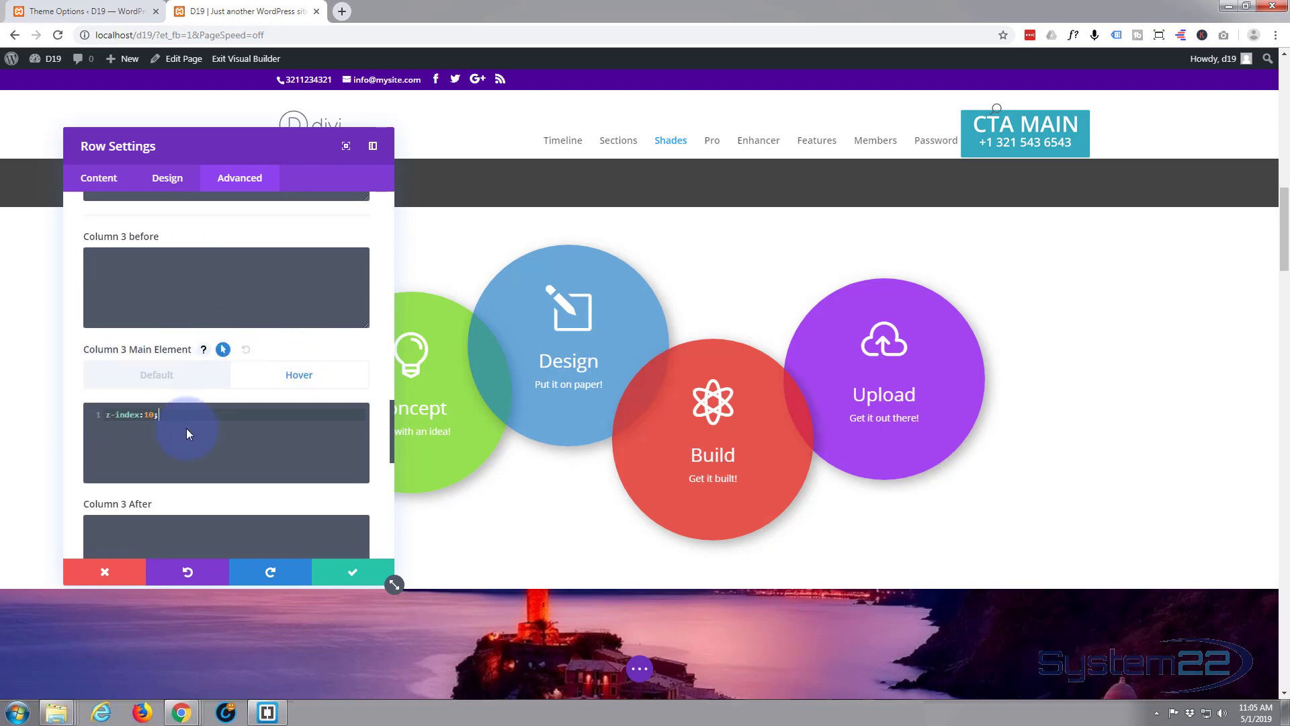
- Save the row settings, then save the page and exit the Visual Builder
scroll(186, 428, "down", 2)
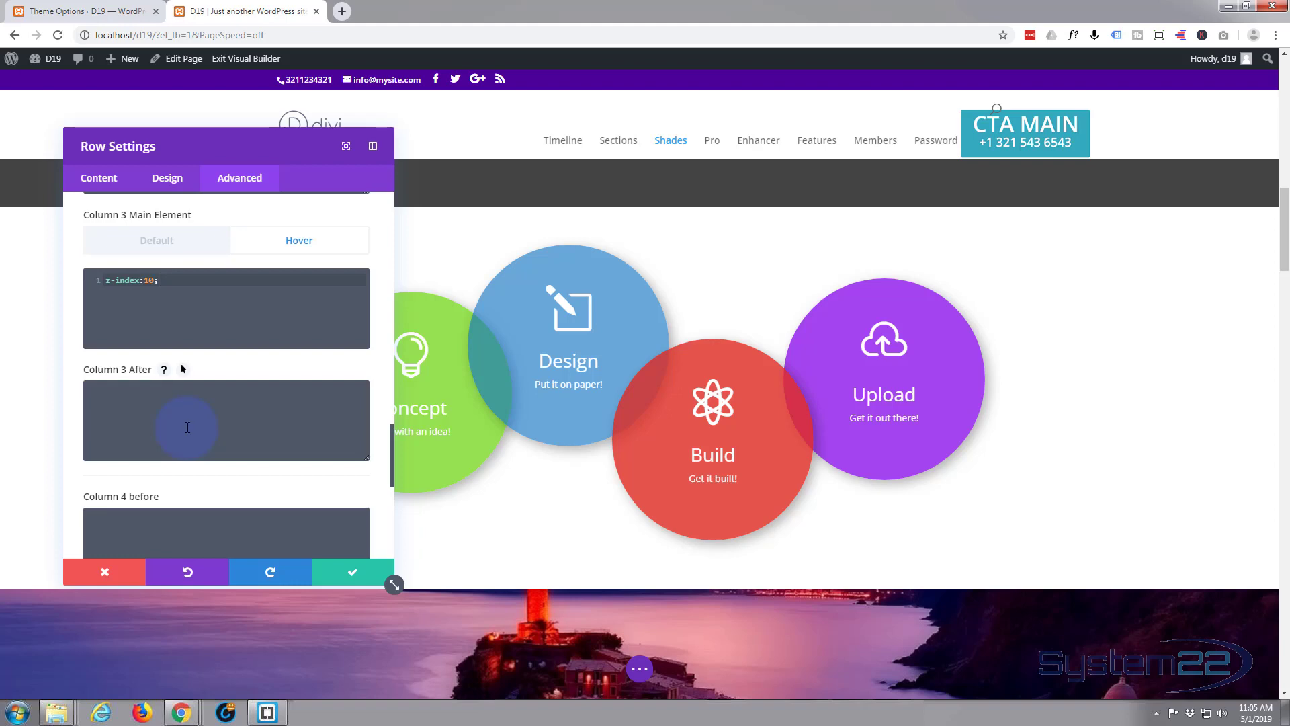
scroll(187, 427, "down", 1)
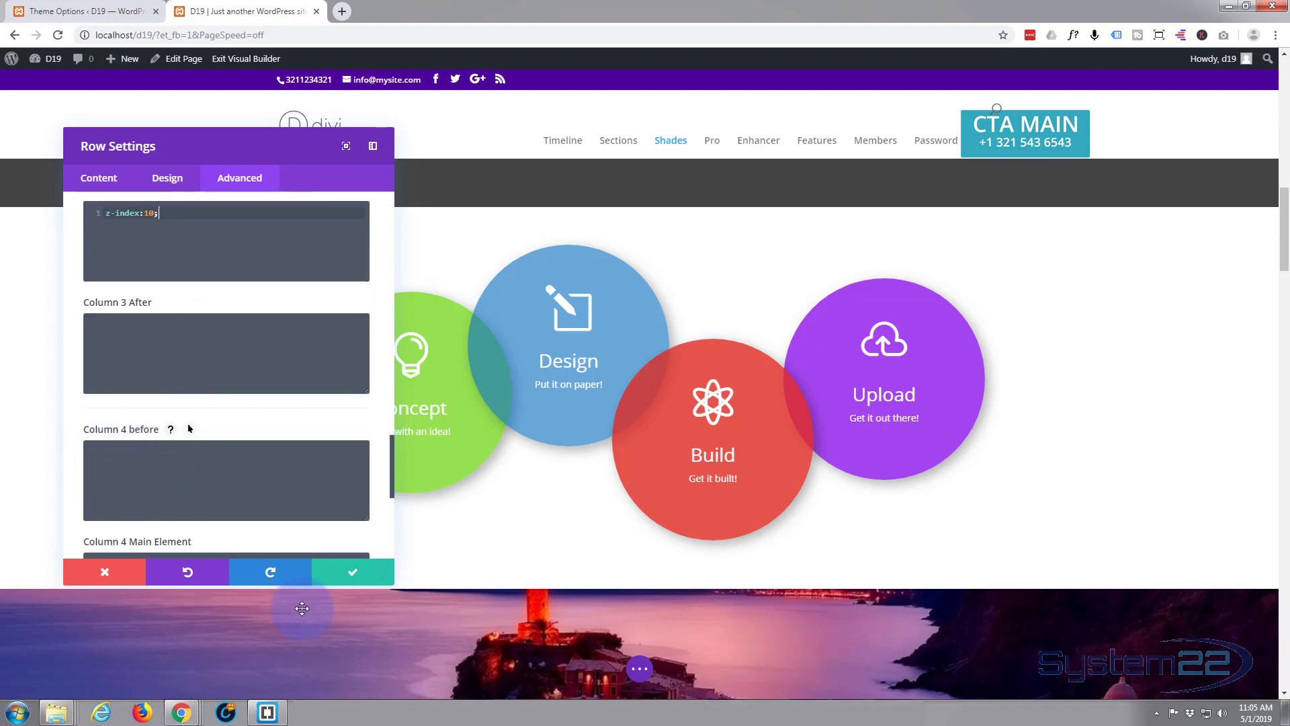
left_click(338, 582)
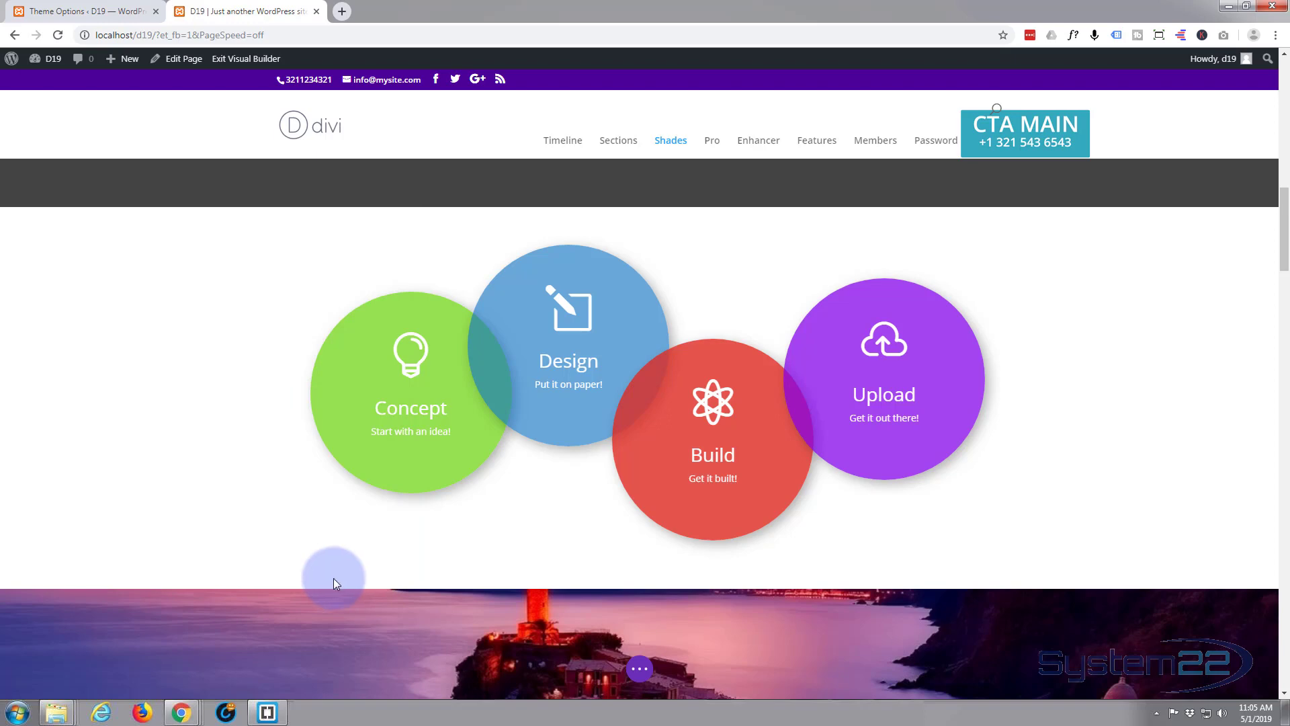
left_click(641, 670)
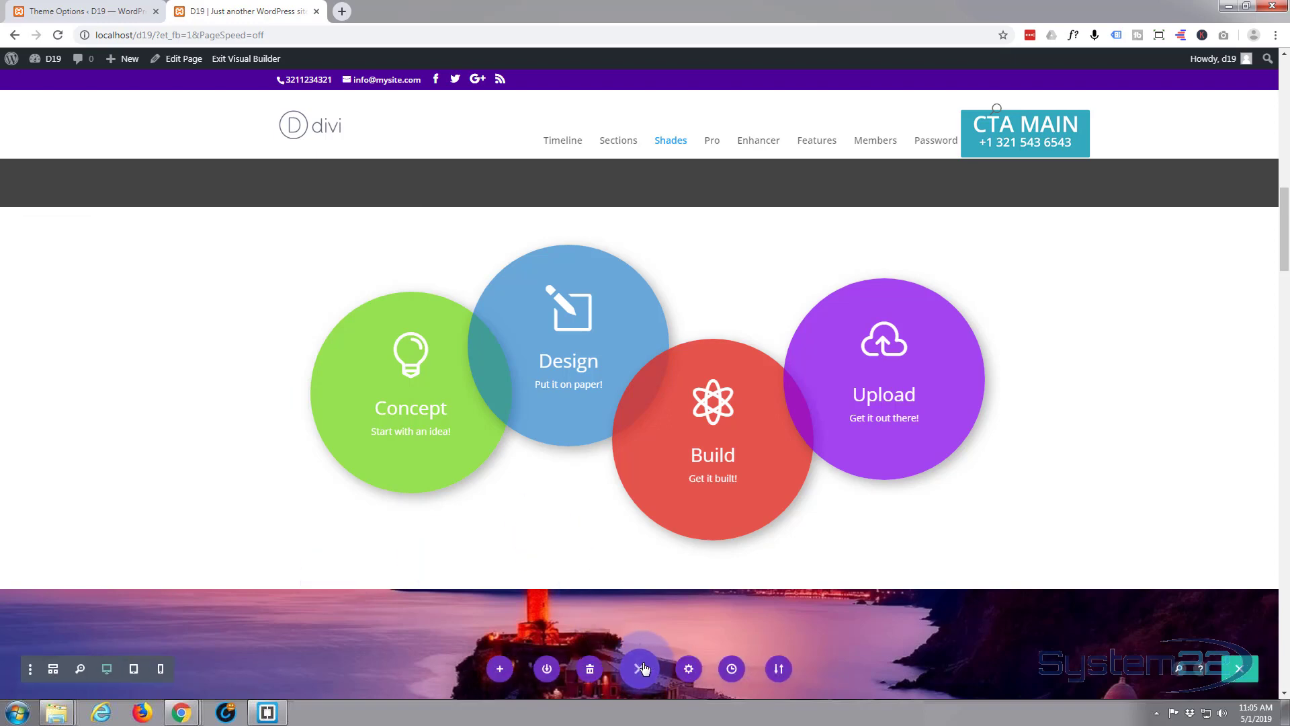
left_click(1244, 679)
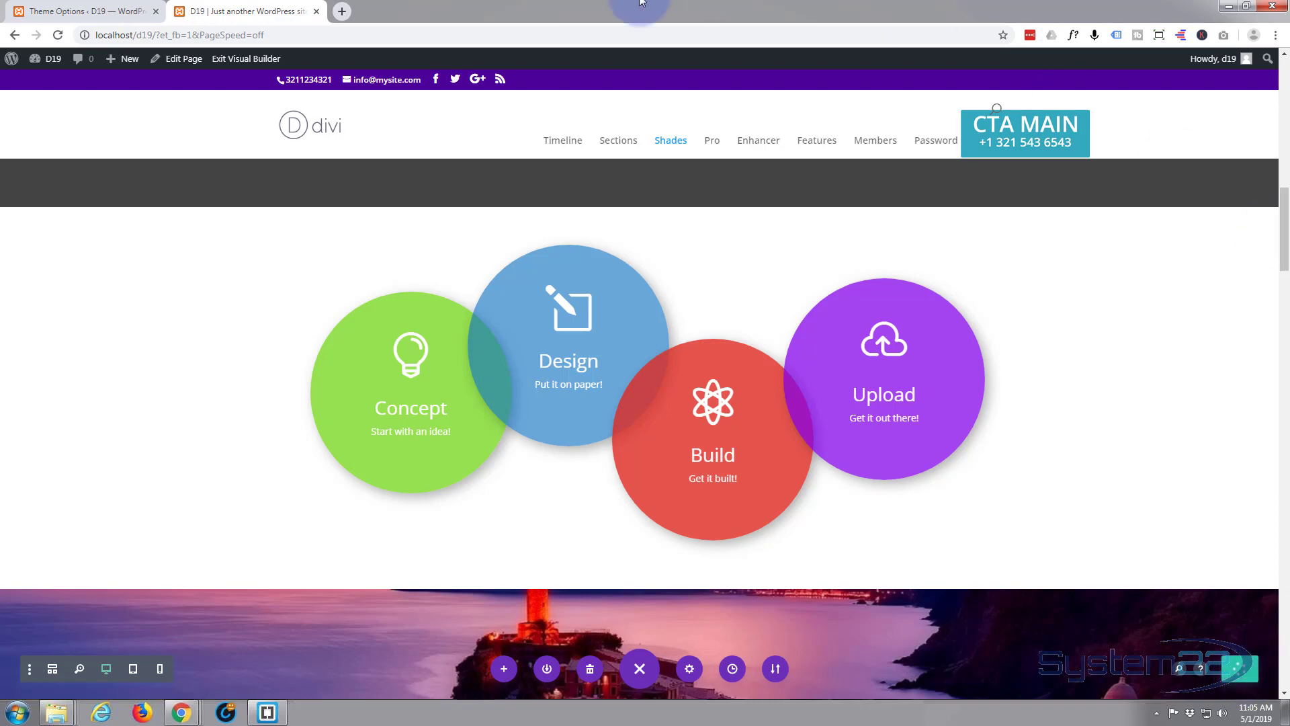
left_click(240, 60)
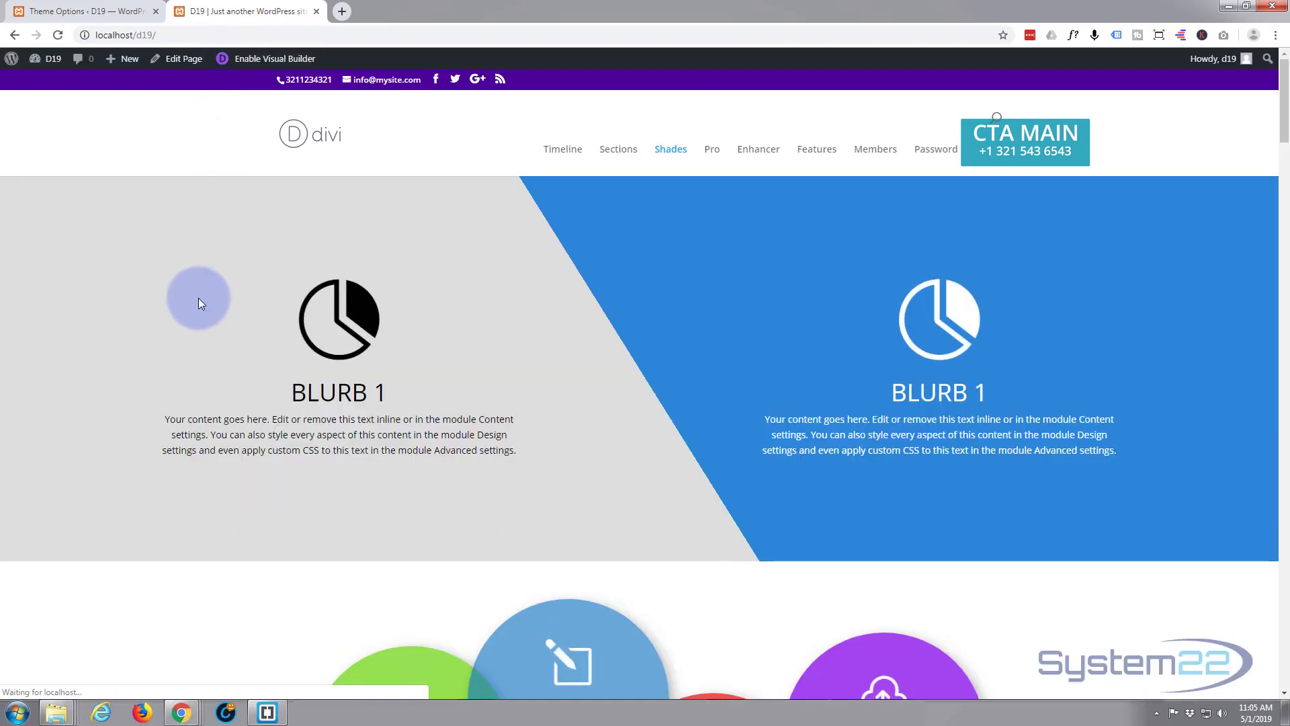
- Check the hover effect and stacking of the Concept and Design circles on the live page
scroll(199, 297, "down", 10)
scroll(198, 296, "down", 4)
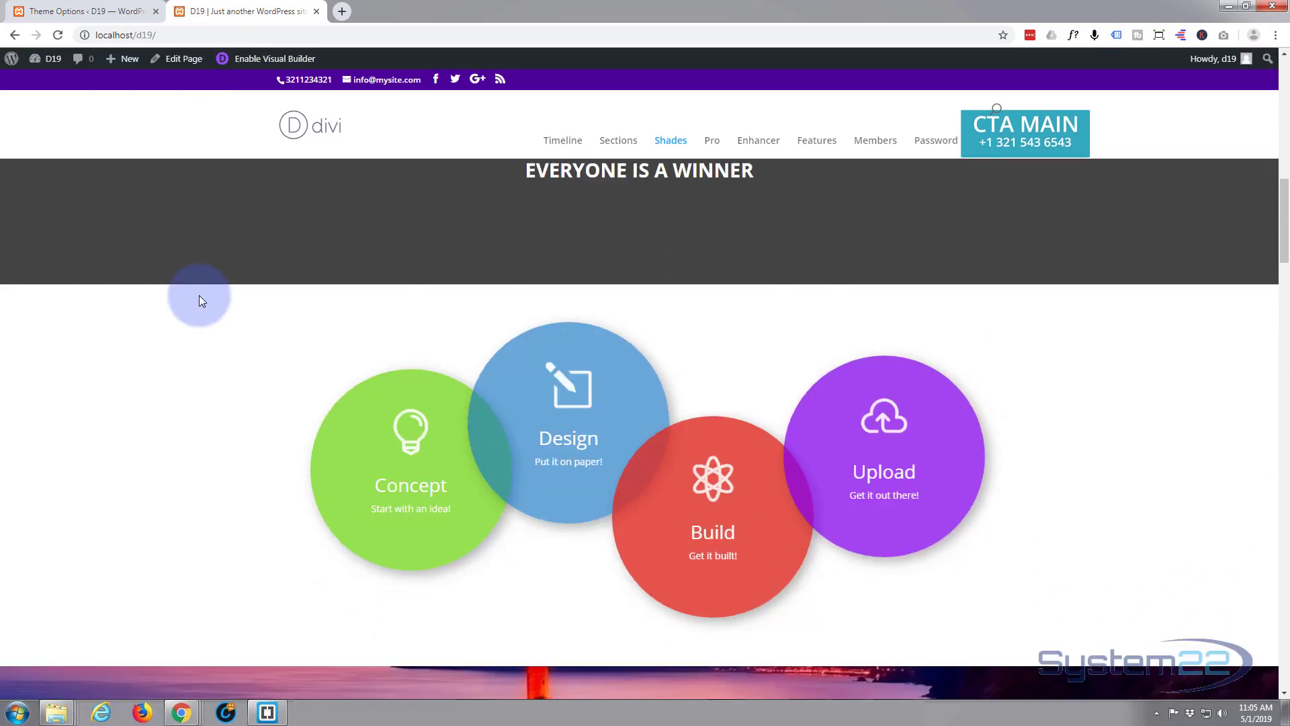
mouse_move(321, 387)
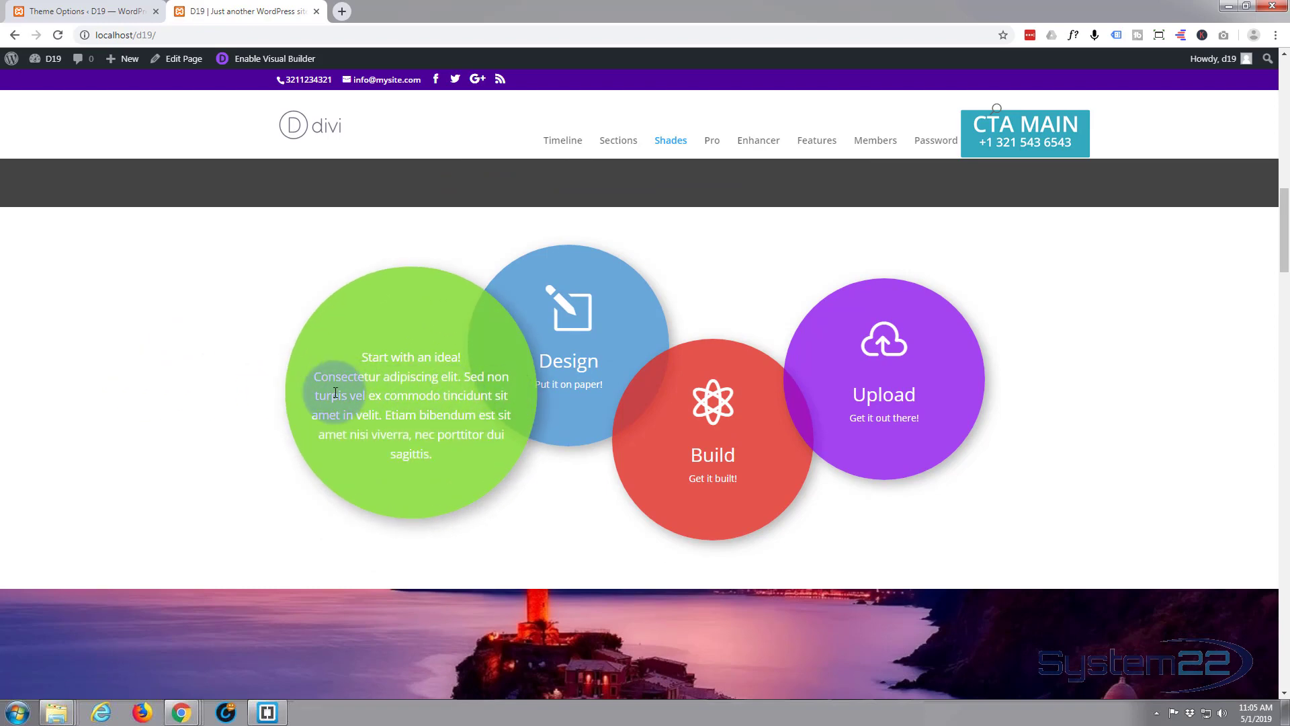
mouse_move(565, 336)
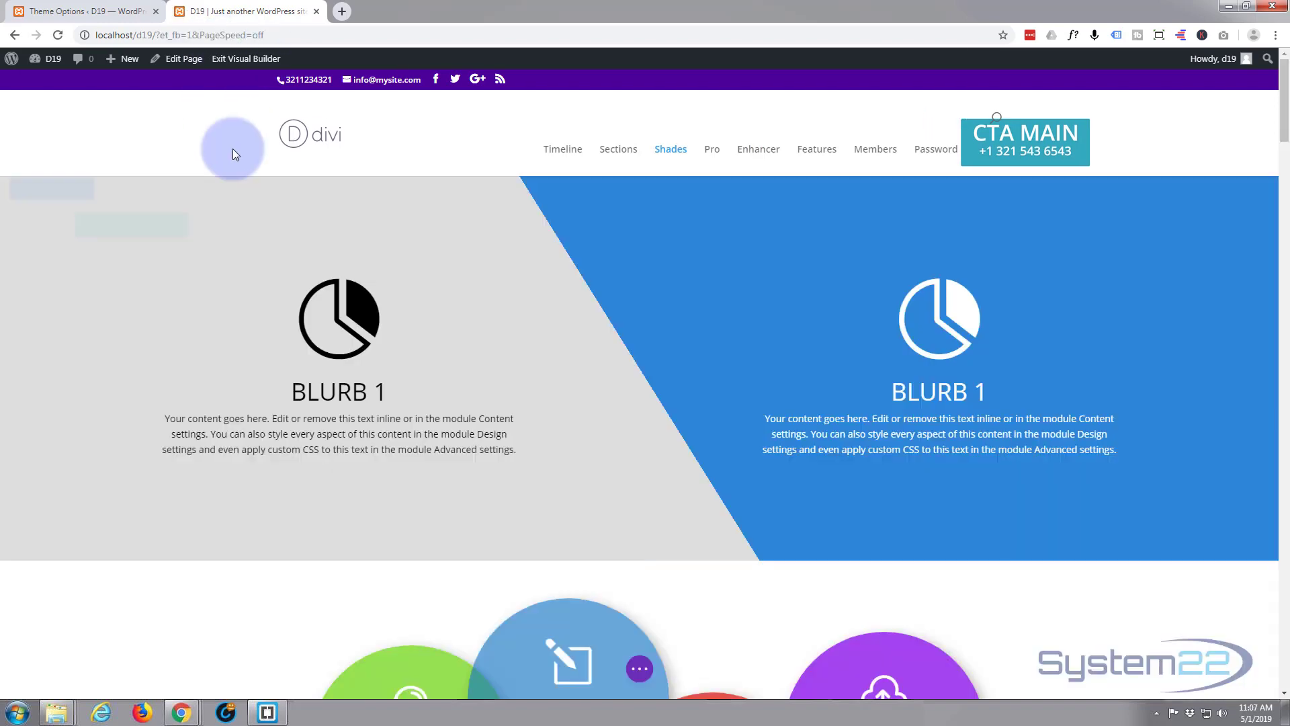
- Copy the span with class hdnt from the Concept blurb's content, leaving that blurb's settings without saving
scroll(209, 159, "down", 5)
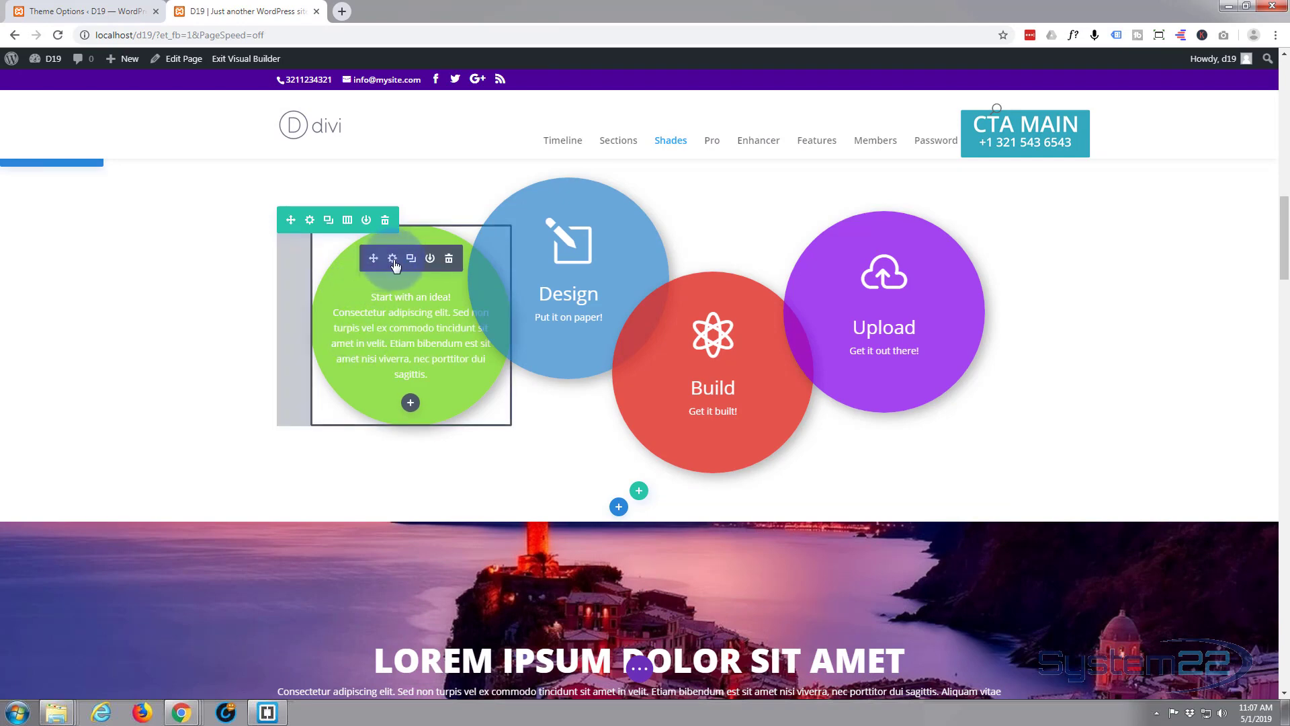
left_click(393, 261)
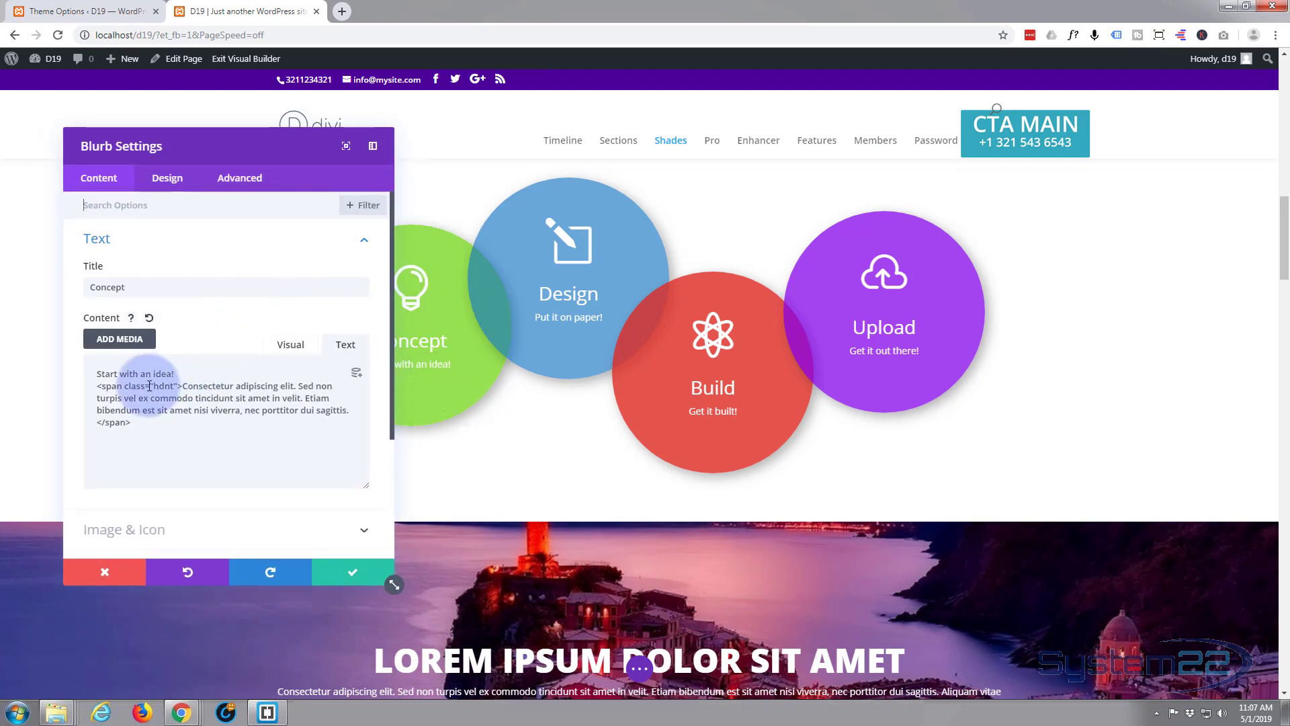
left_click_drag(94, 388, 148, 423)
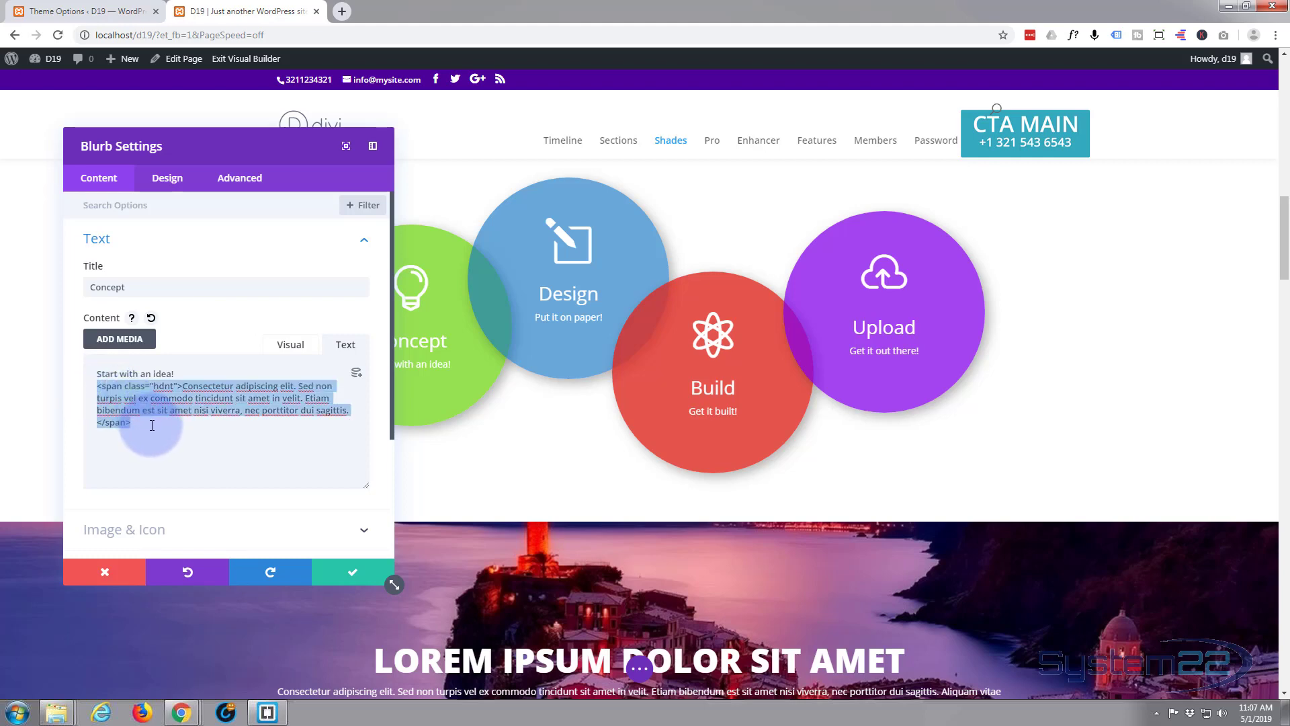
left_click(104, 572)
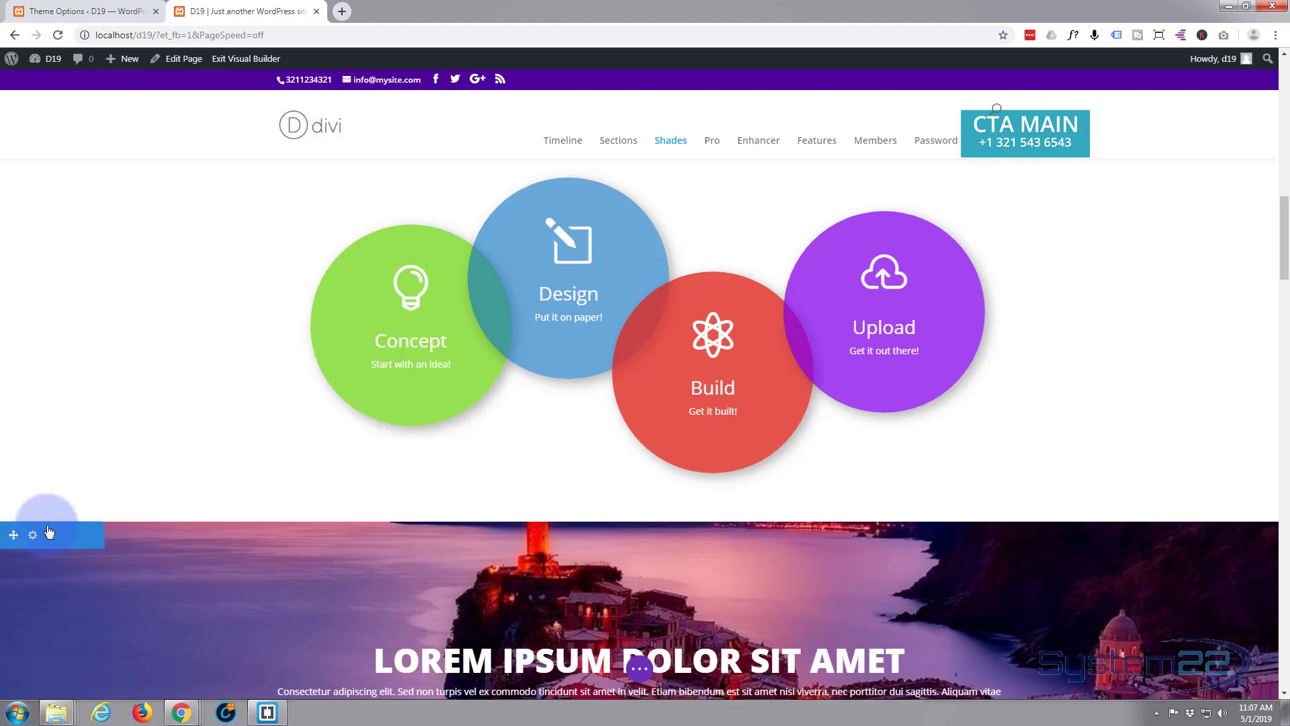
- Paste the copied hdnt span of placeholder text below "Put it on paper!" in the Design blurb's content
mouse_move(602, 261)
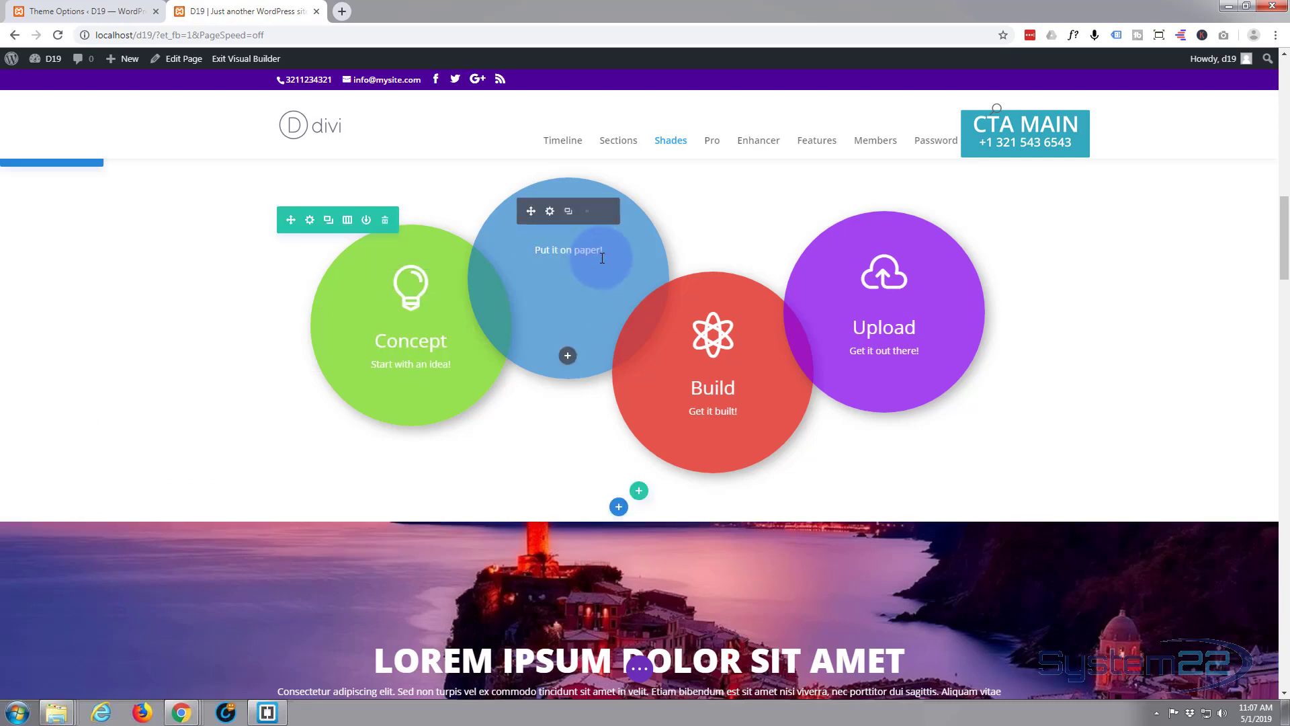
left_click(551, 213)
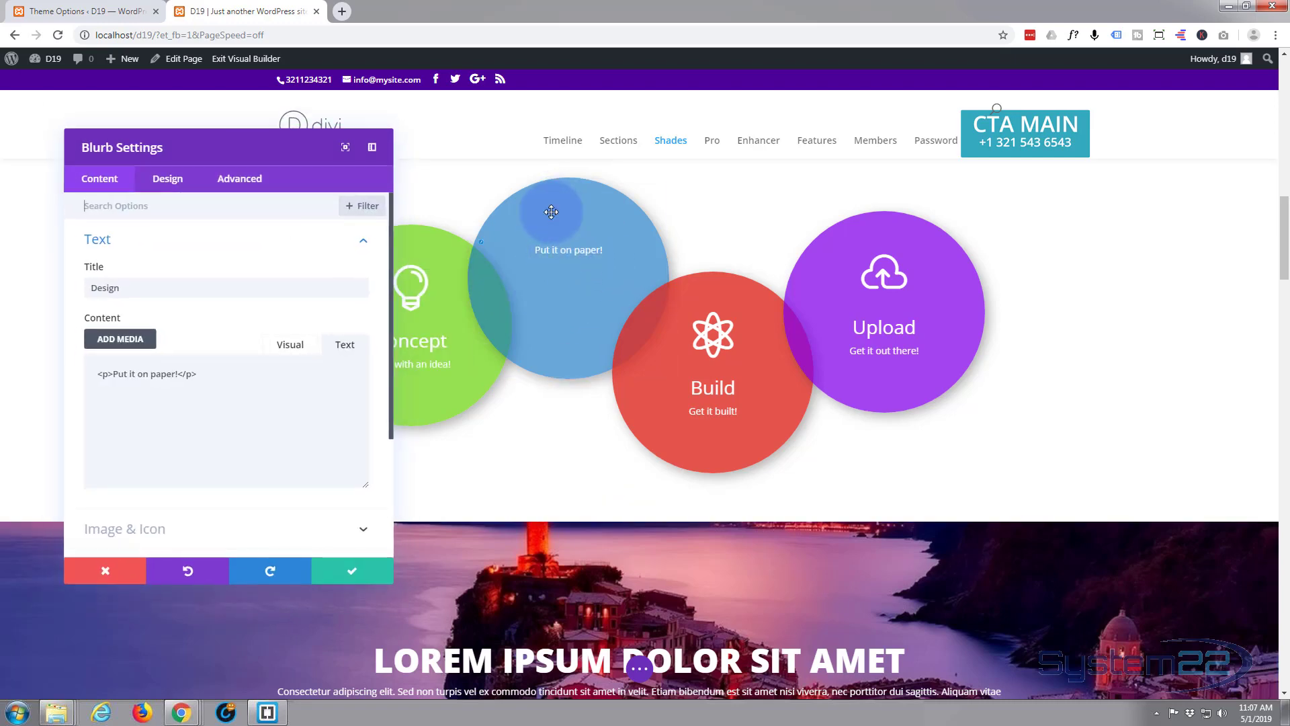
left_click(219, 374)
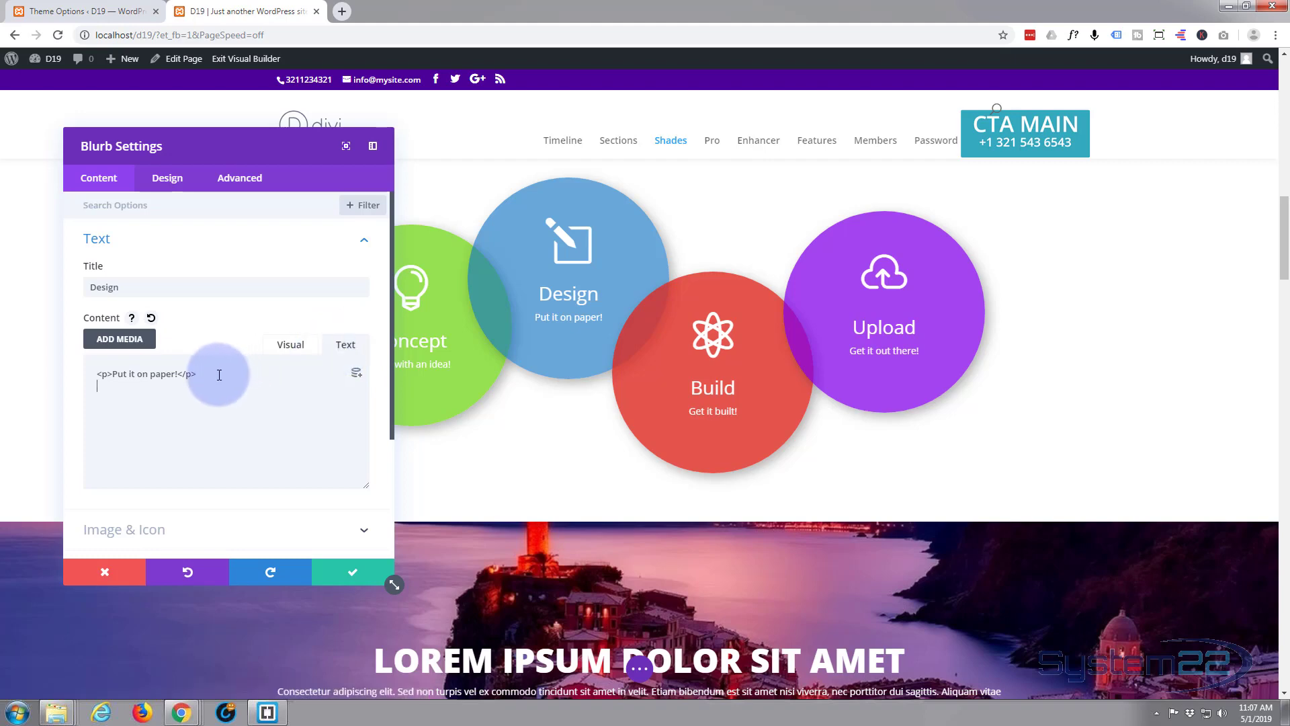
type("<span class=\"hdnt\">Consectetur adipiscing elit. Sed non turpis vel ex commodo tincidunt sit amet in velit. Etiam bibendum est sit amet nisi viverra, nec porttitor dui sagittis.</span>")
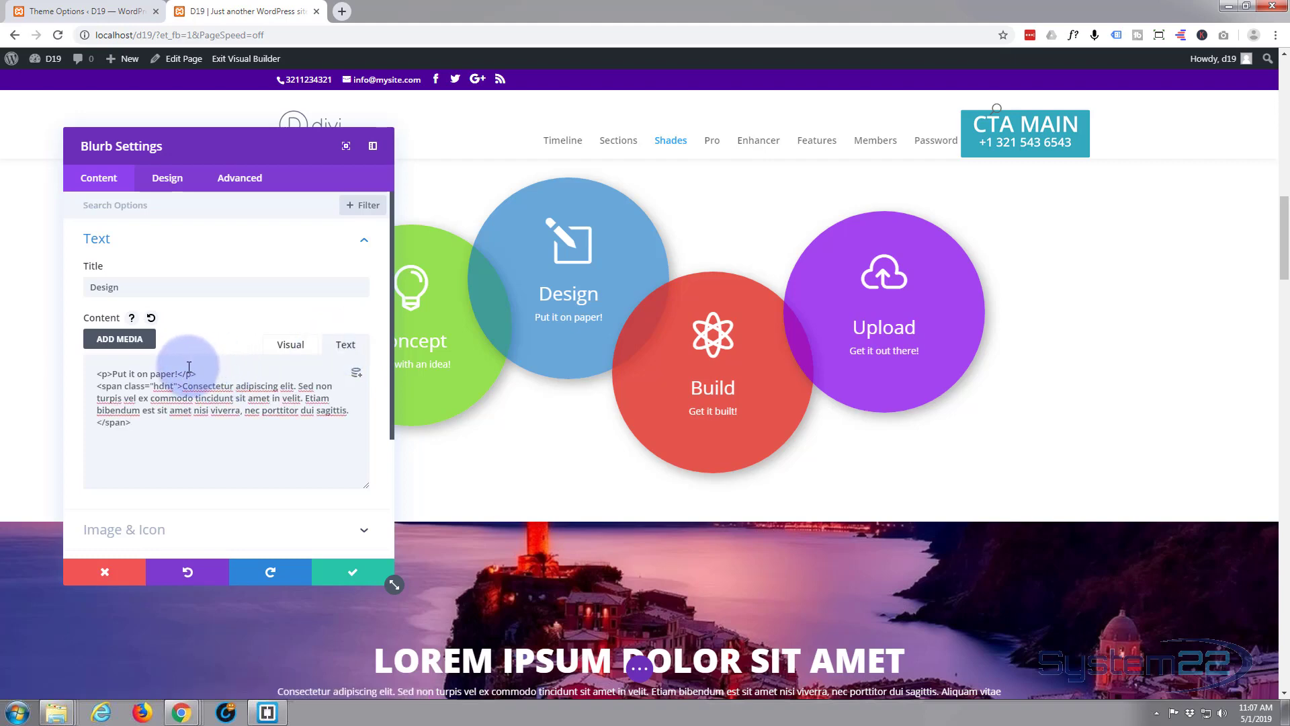
- Enable hover styling for the Design blurb's transform and set its hover scale to 125%
left_click(172, 185)
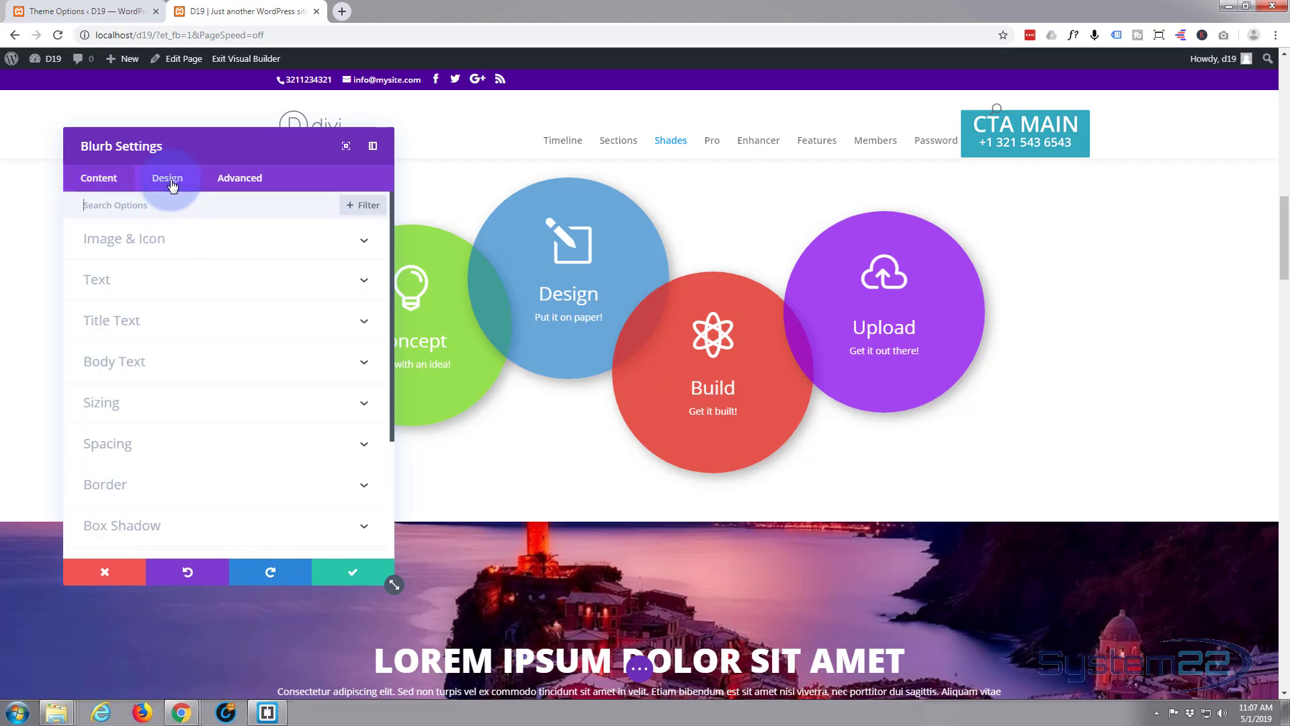
scroll(241, 389, "down", 2)
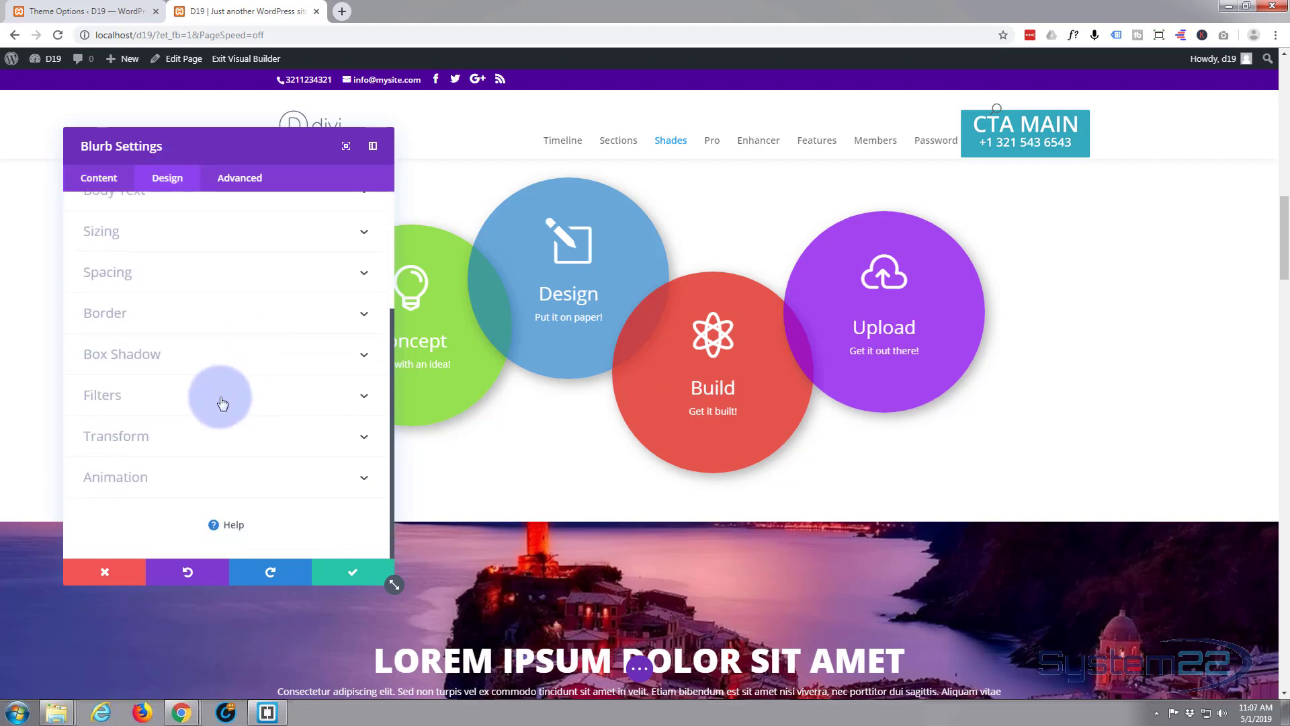
left_click(197, 437)
scroll(201, 445, "down", 2)
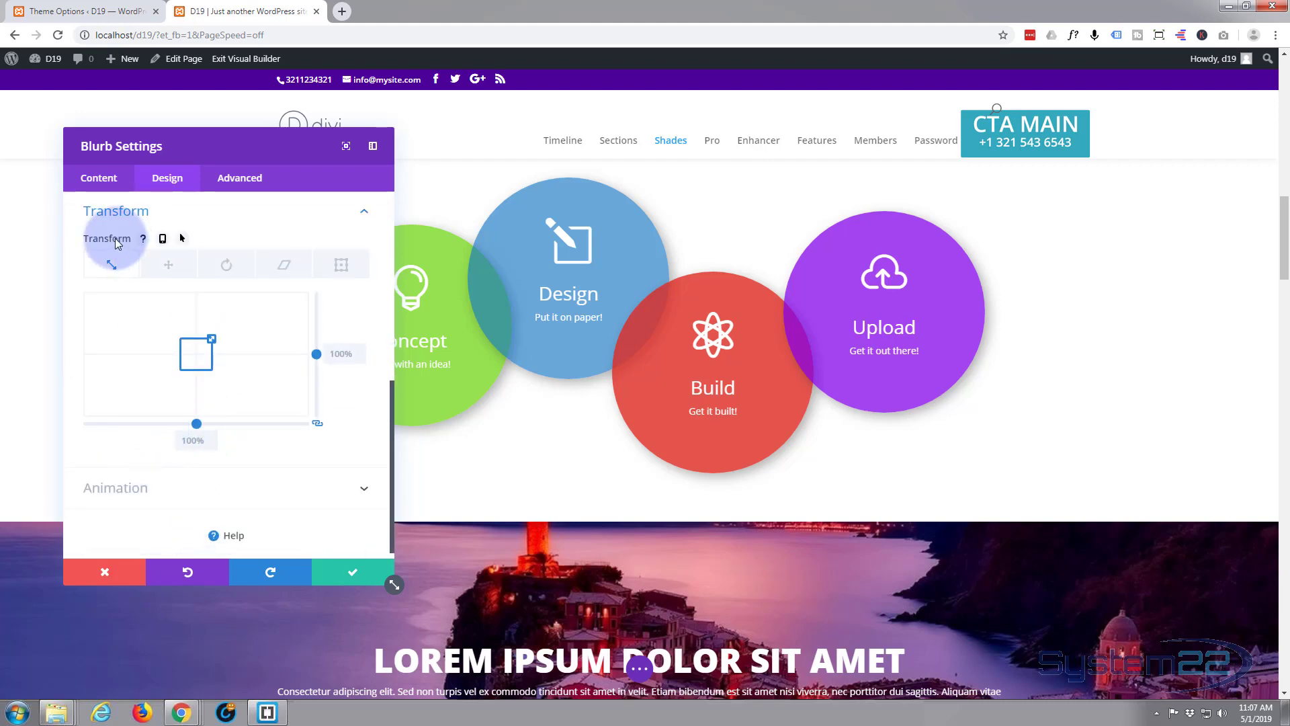
left_click(182, 242)
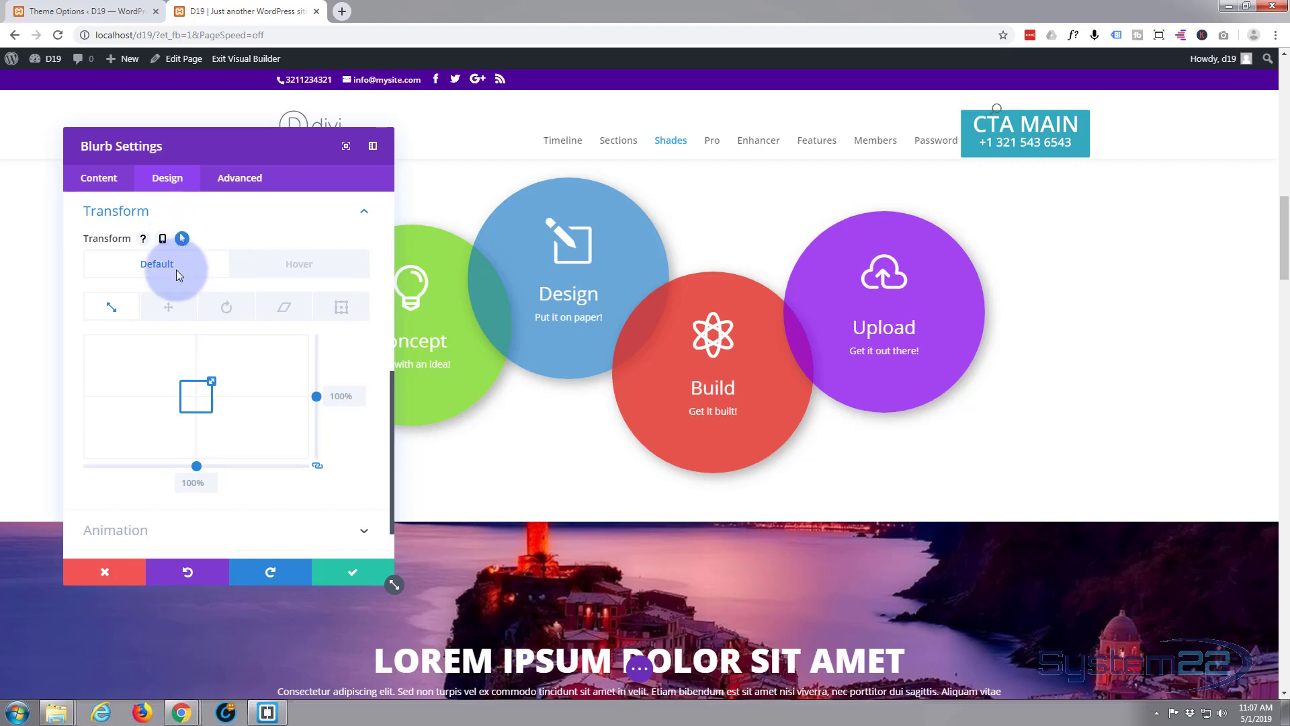
left_click(277, 281)
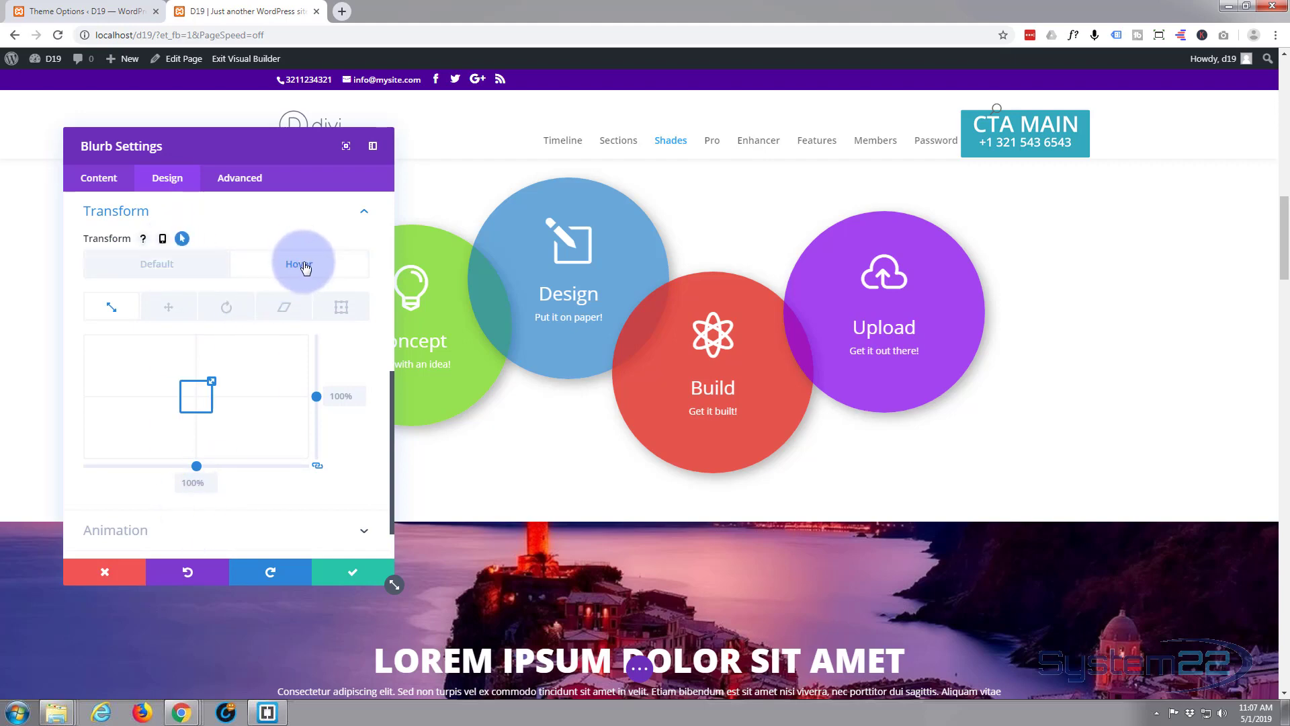
left_click(186, 492)
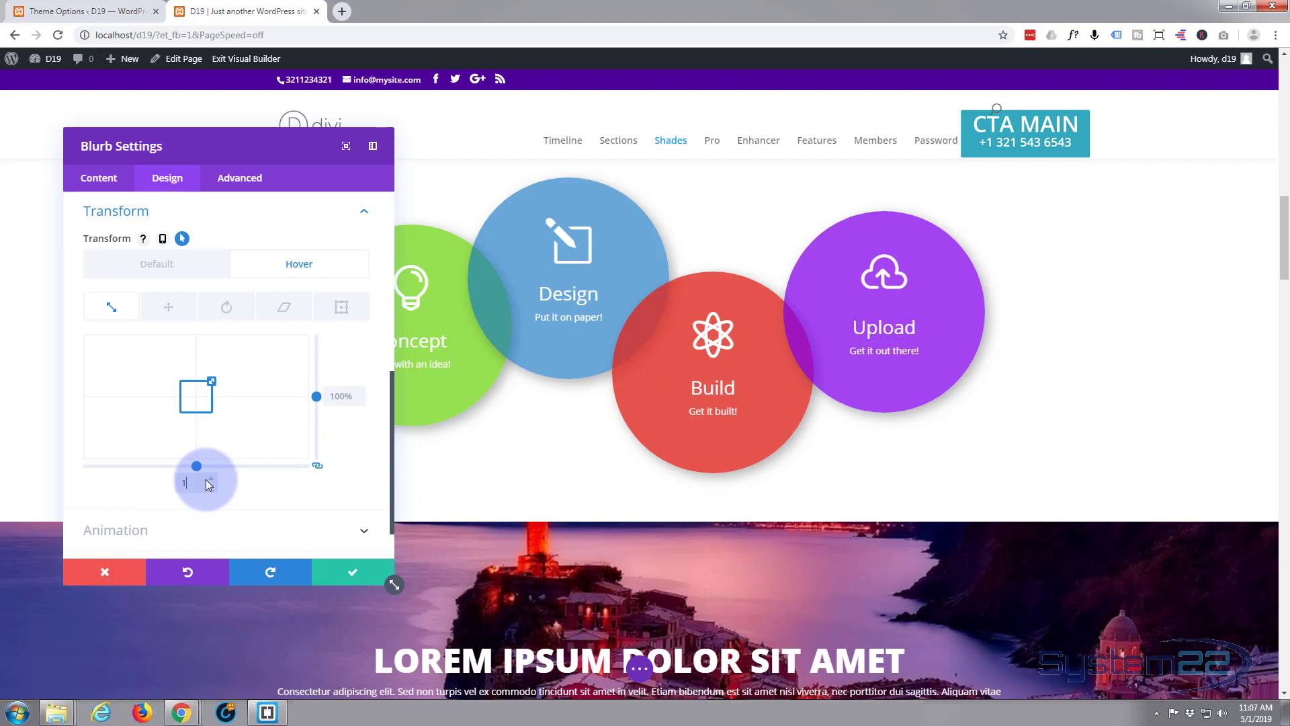
type("125%")
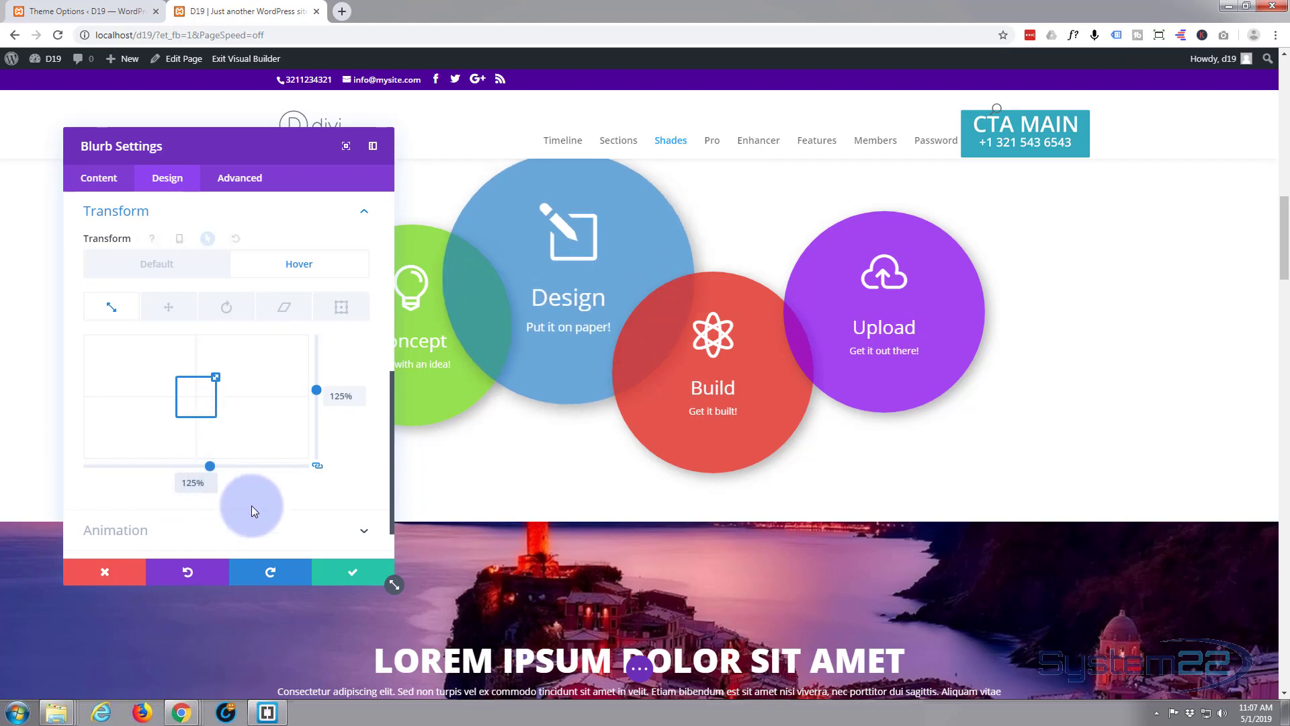
- Check the CSS class assigned to the Design blurb and save the blurb's settings
left_click(243, 186)
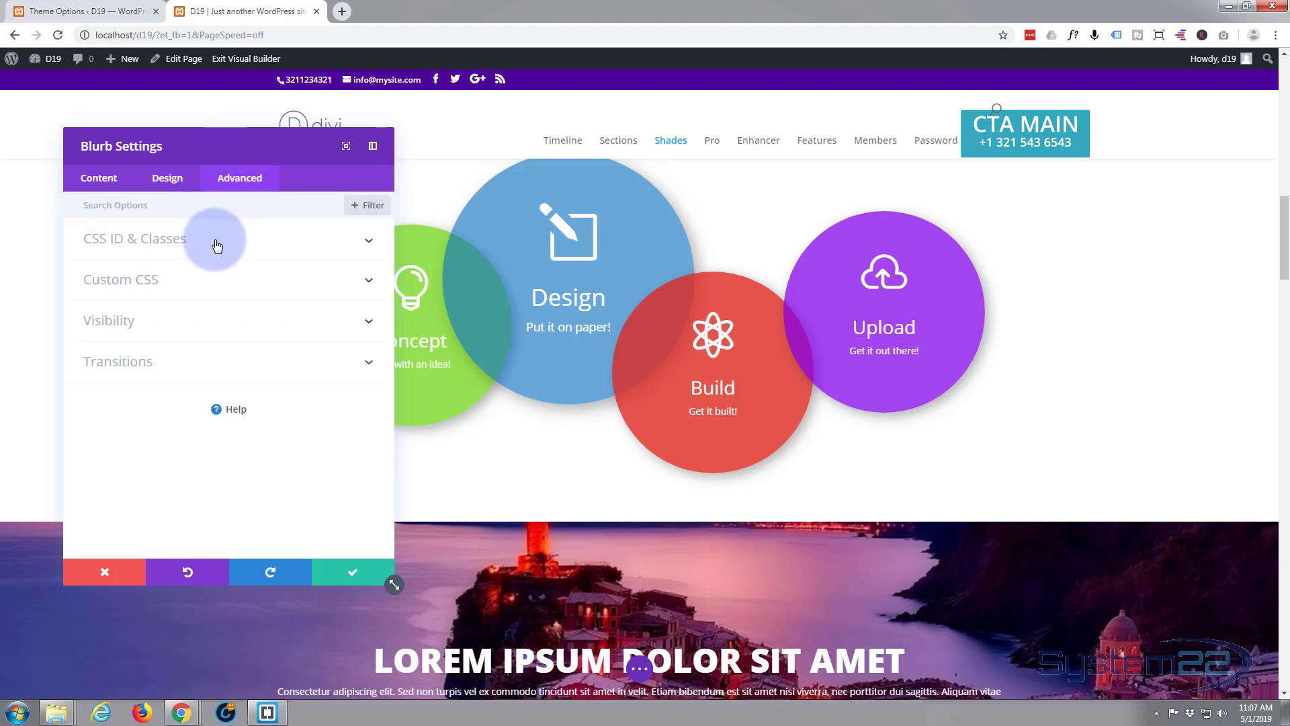
left_click(216, 242)
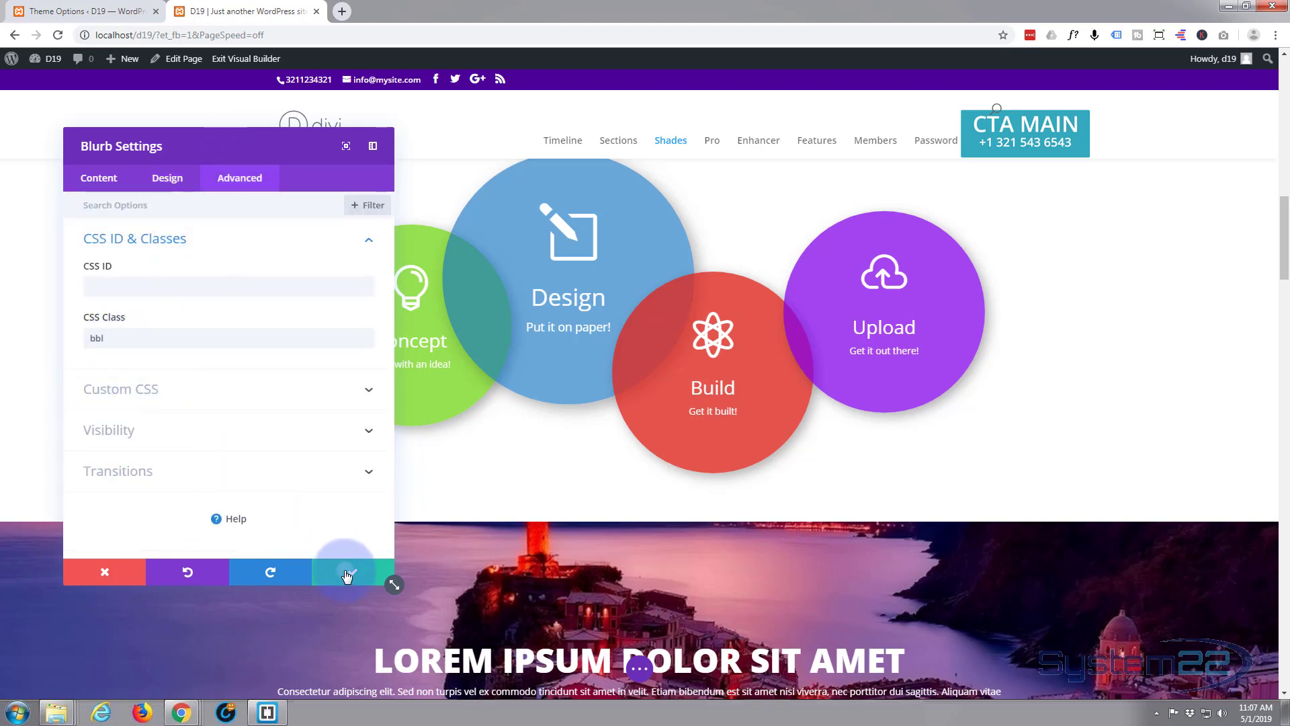
left_click(277, 582)
left_click(117, 575)
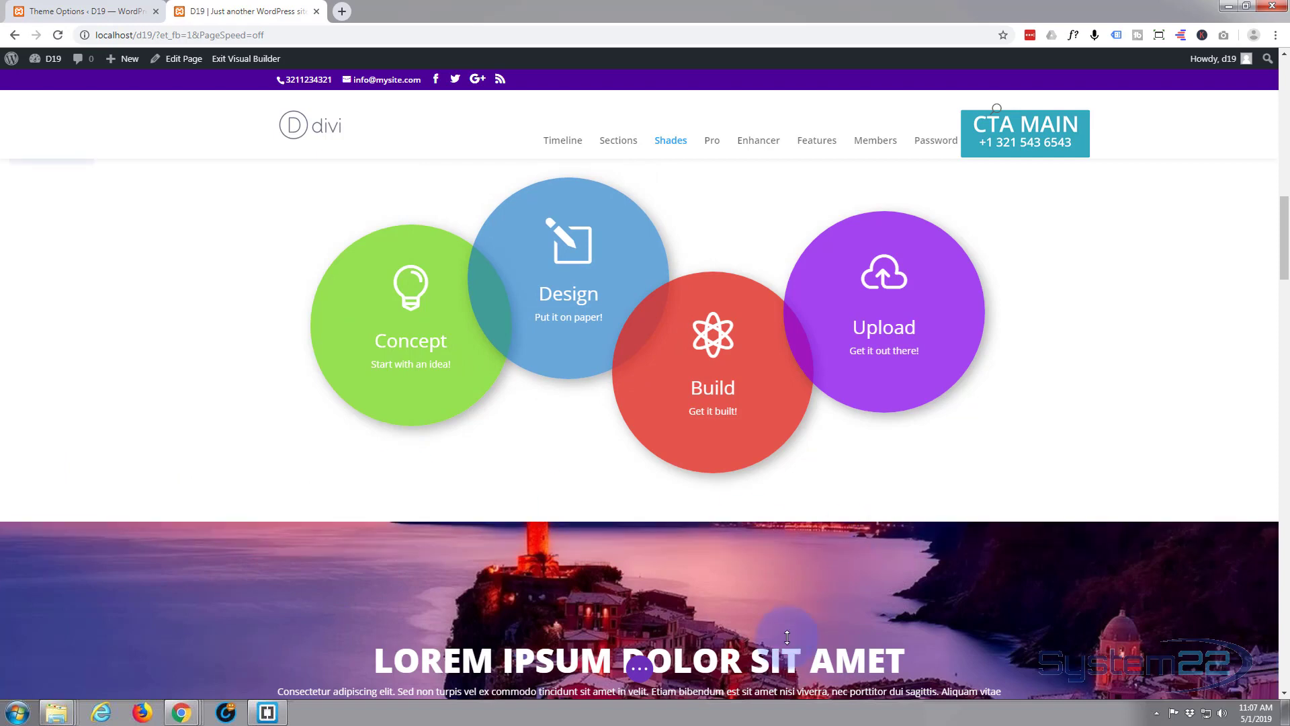
- Save the page with the updated Design blurb and exit the Visual Builder
left_click(639, 667)
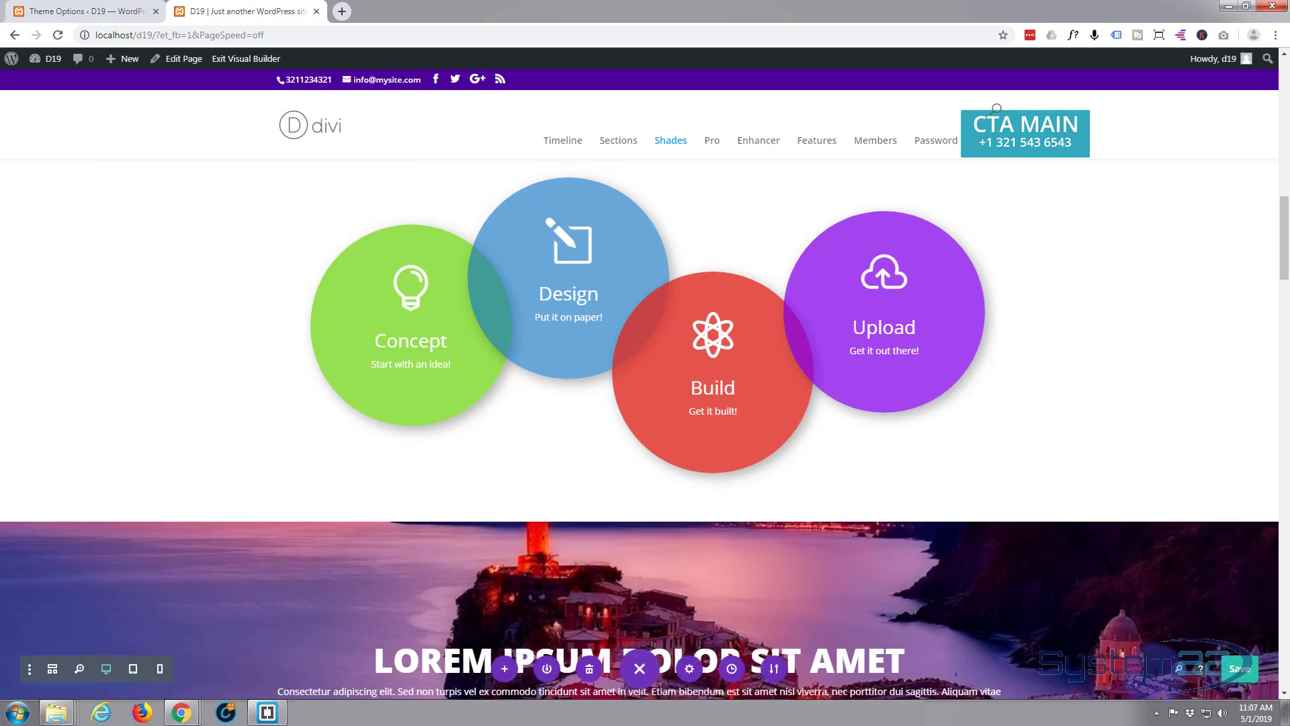
left_click(1230, 672)
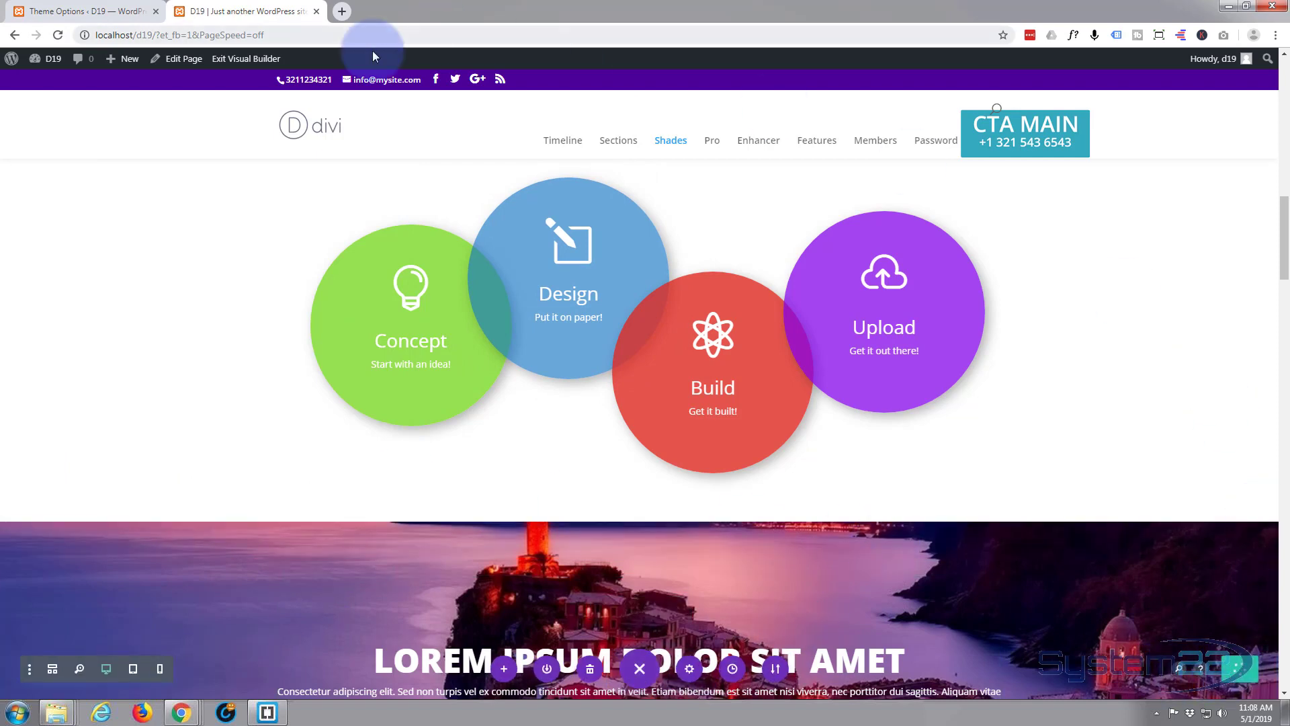
left_click(237, 63)
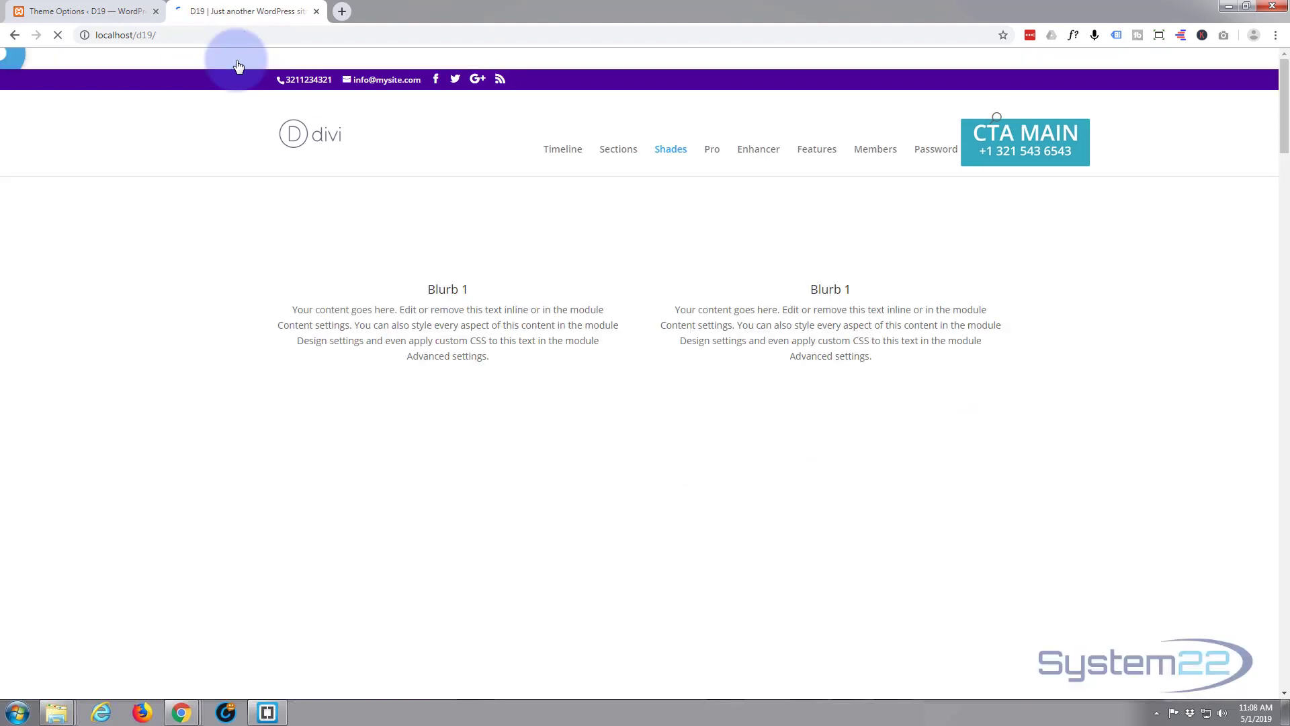
- Test the hover effect of the Concept and updated Design circles on the live page
scroll(238, 333, "down", 10)
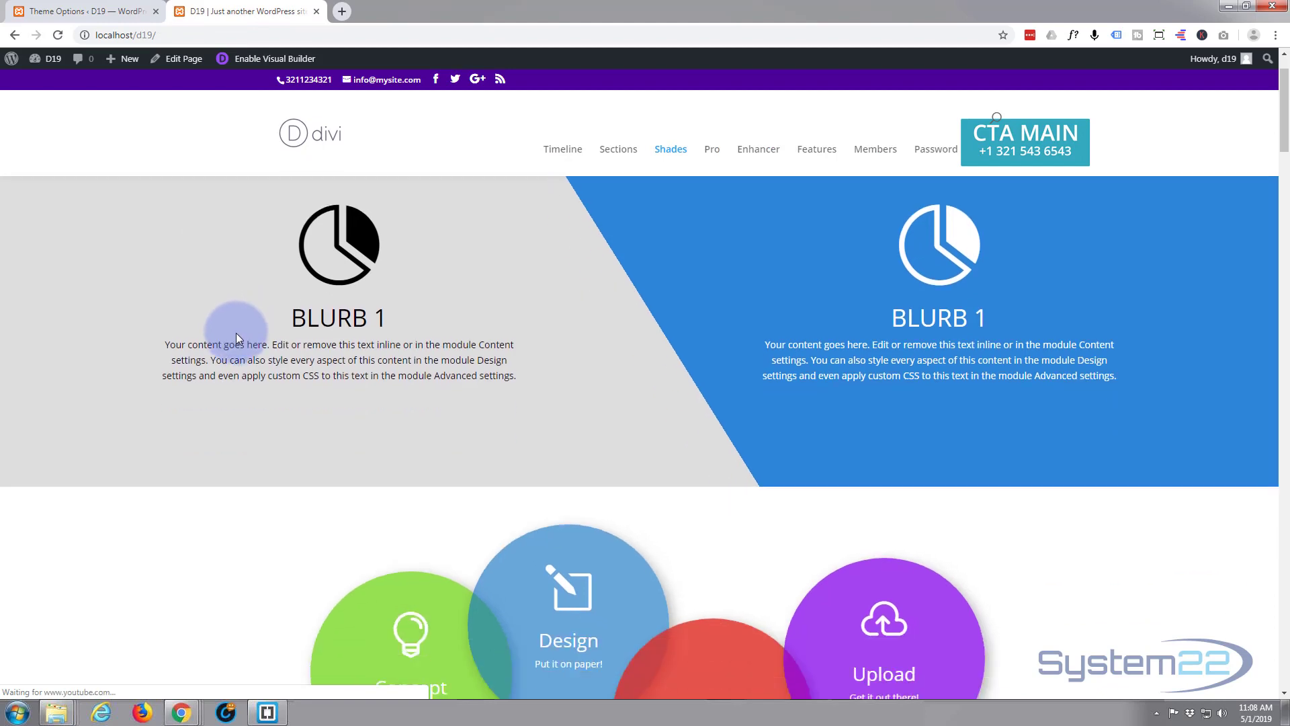
scroll(238, 336, "down", 4)
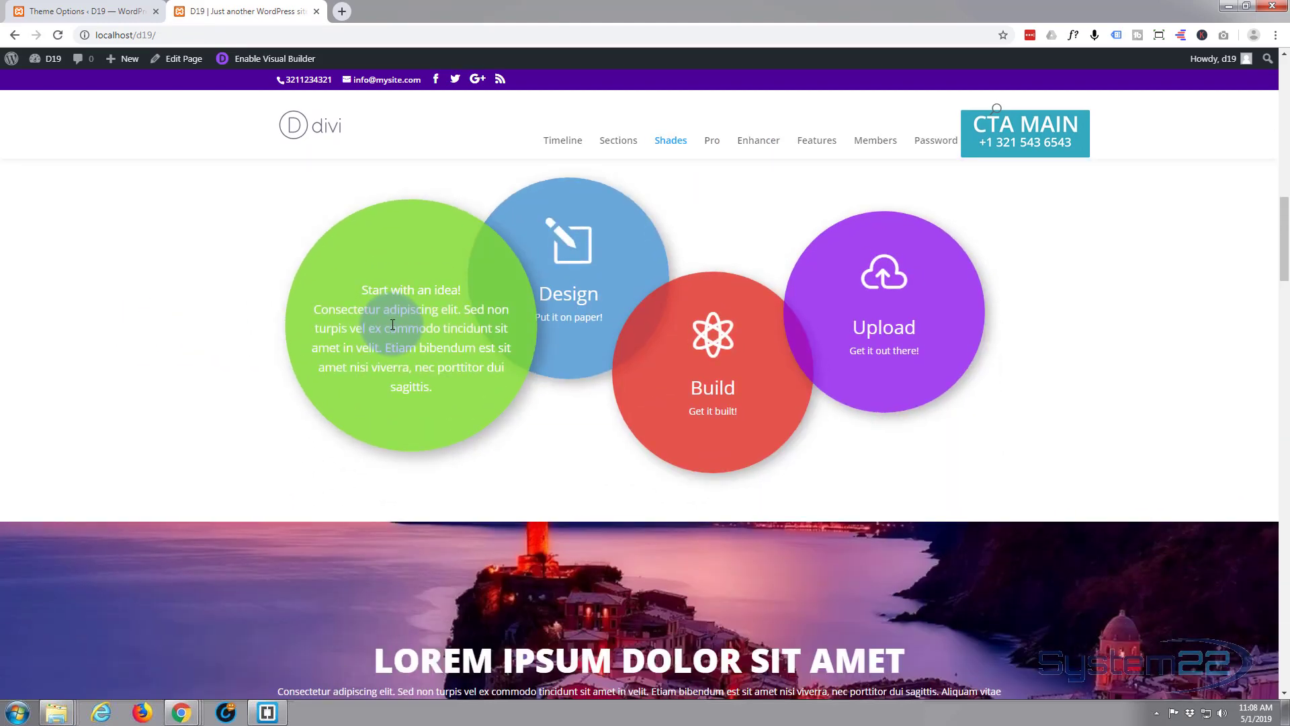
mouse_move(580, 280)
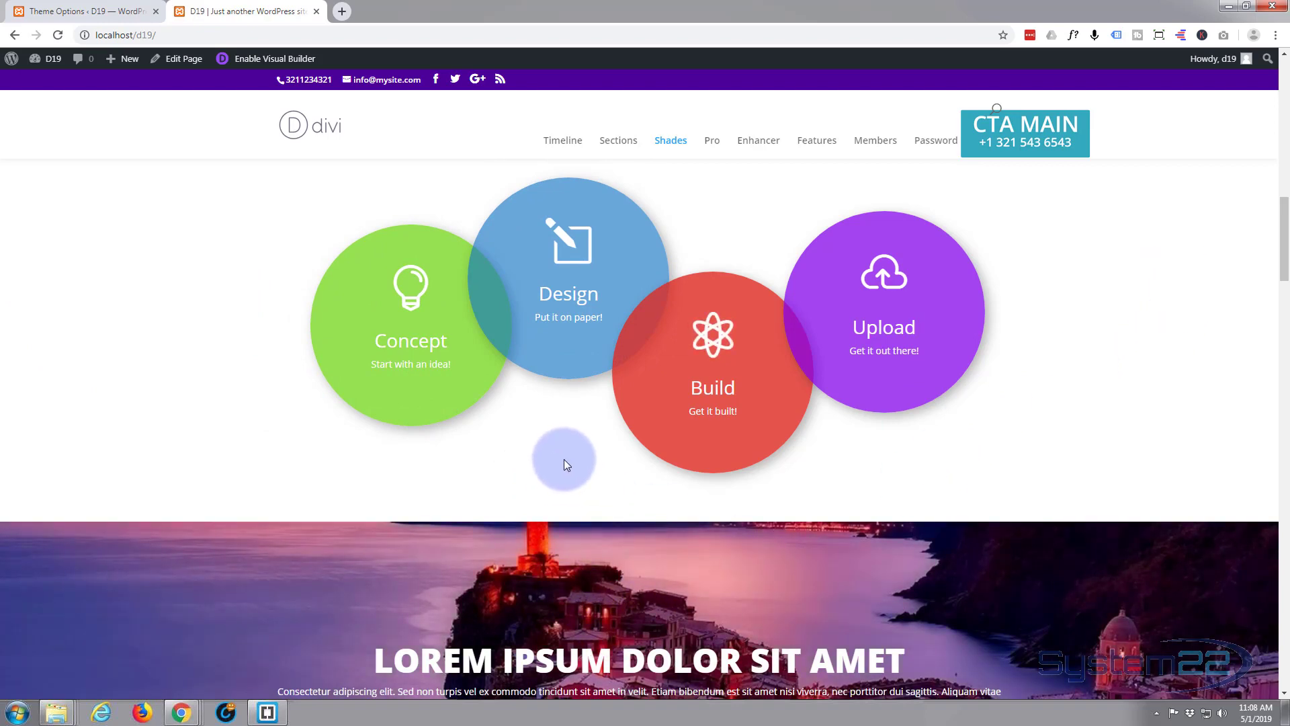
- Reopen the Divi Theme Options in the WordPress dashboard and locate the Custom CSS box among the general settings
left_click(84, 12)
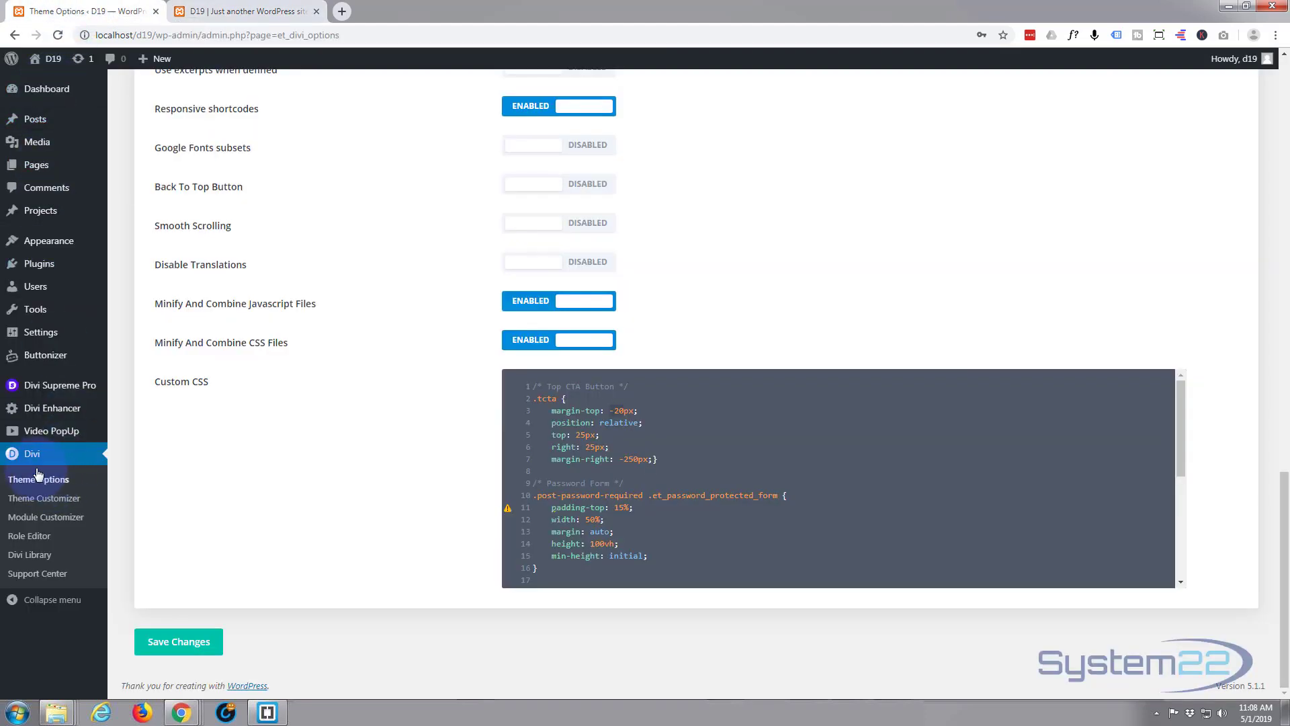
left_click(37, 476)
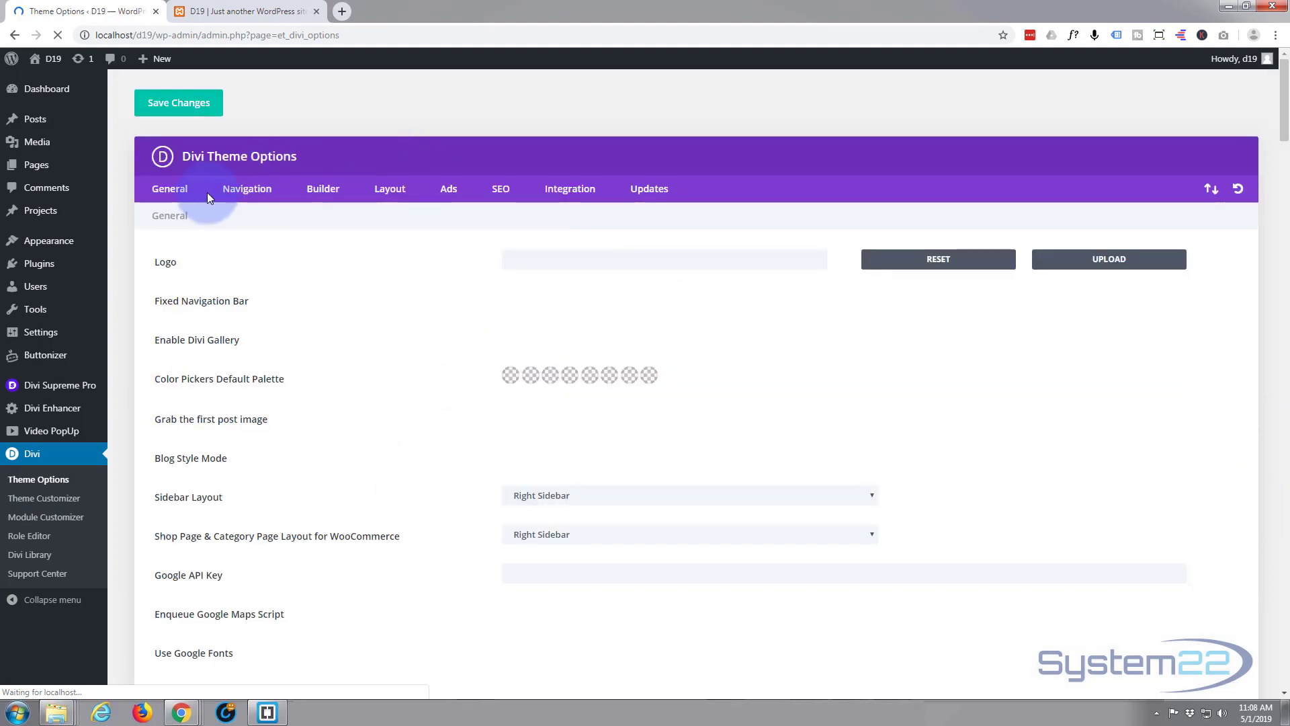
scroll(330, 457, "down", 5)
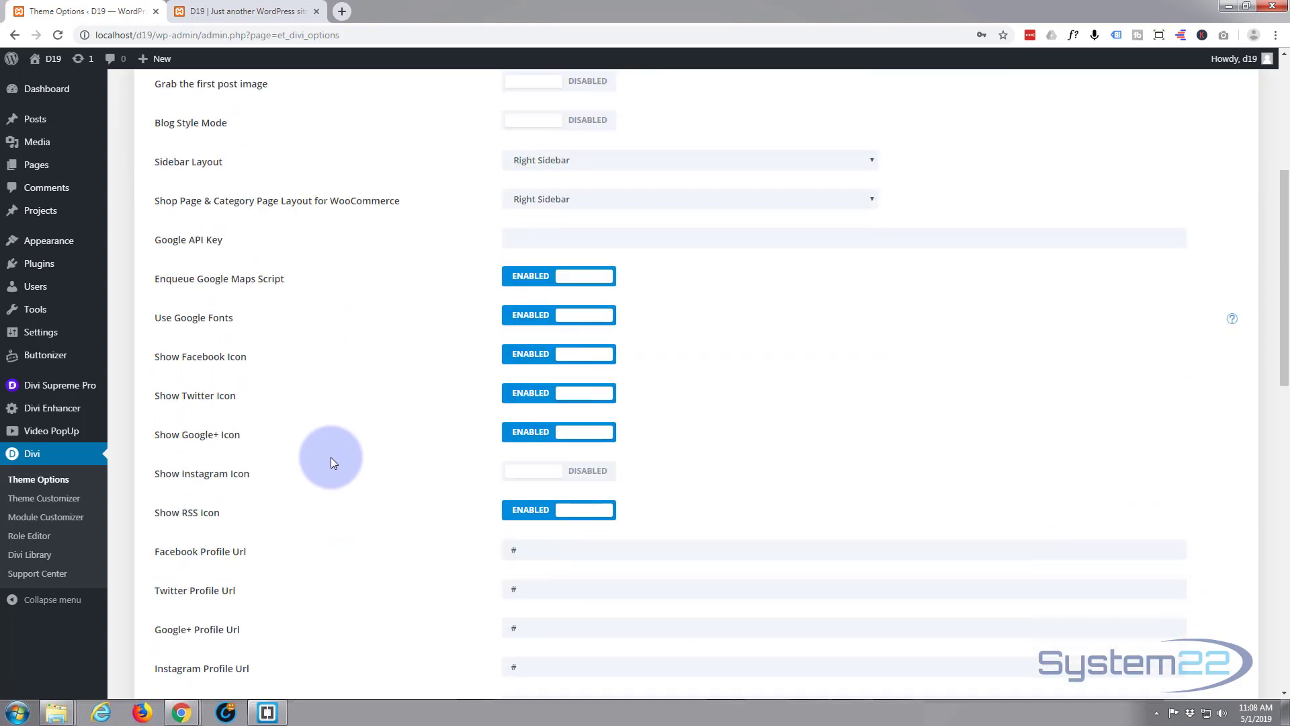
scroll(331, 456, "down", 15)
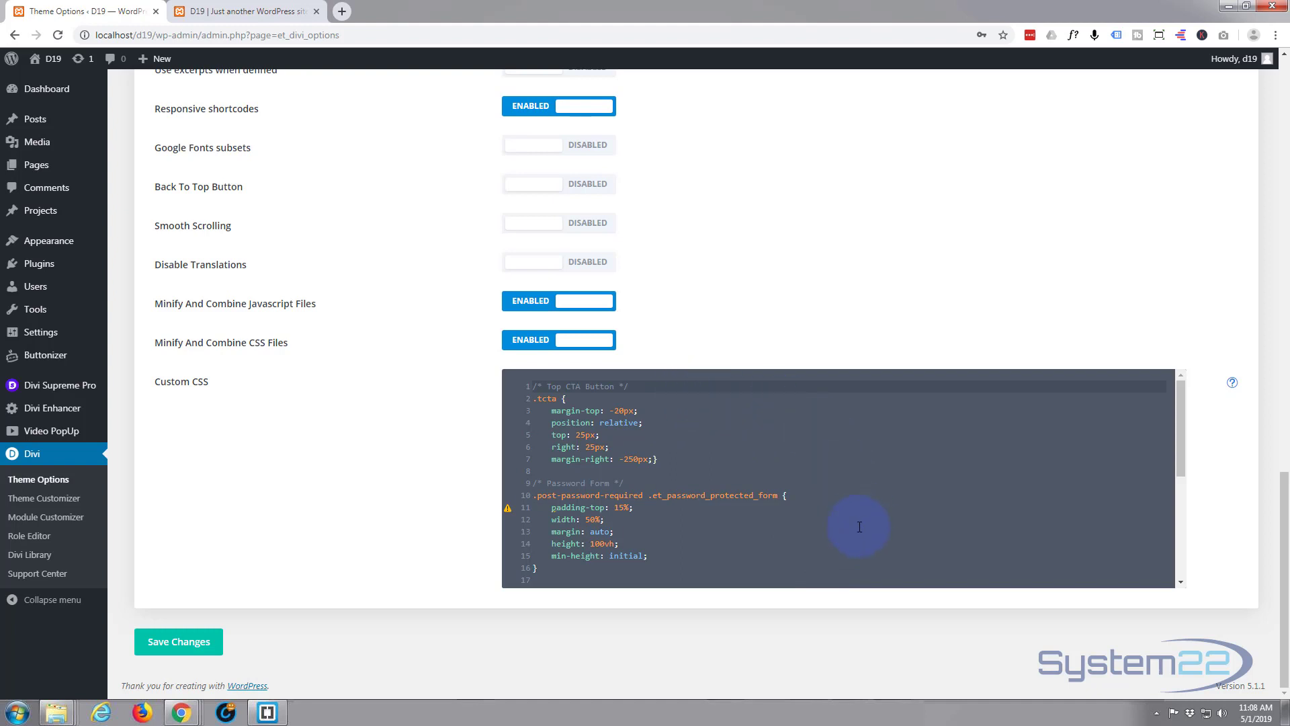
- Return to the live page and test the hover effect on the Concept, Design, Build and Upload circles
left_click(262, 13)
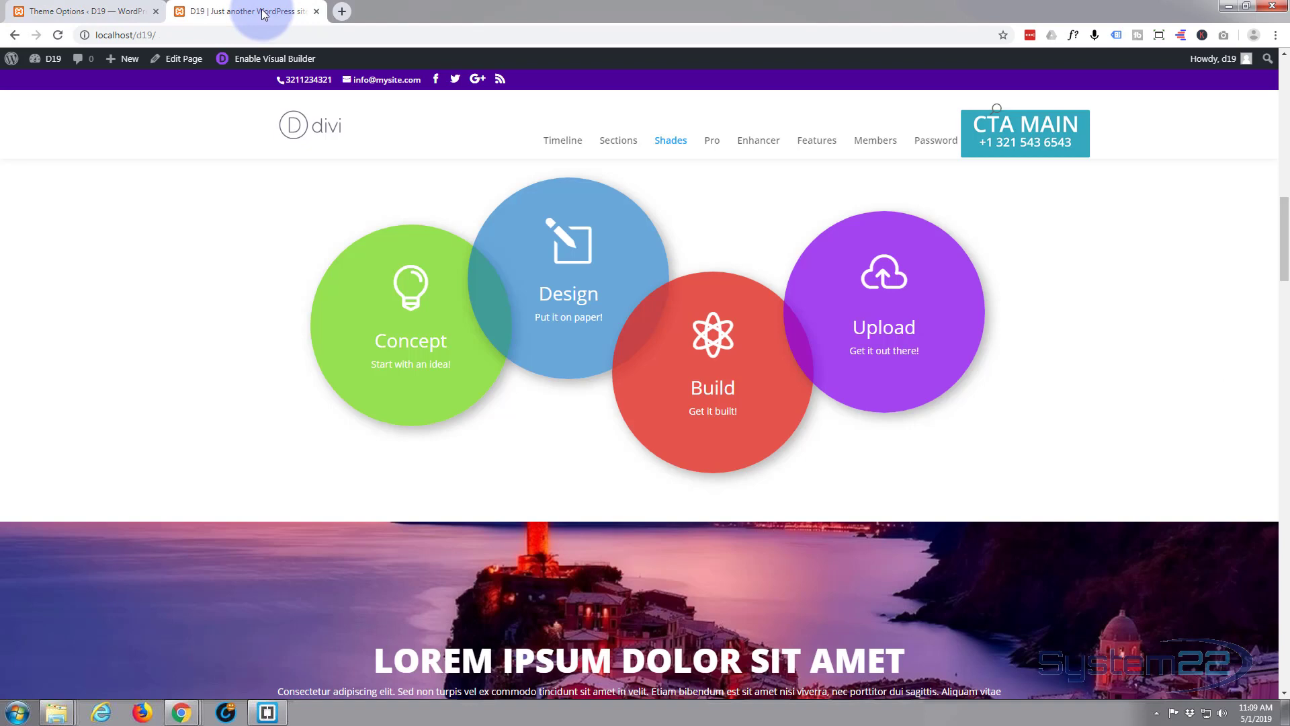
scroll(79, 372, "up", 8)
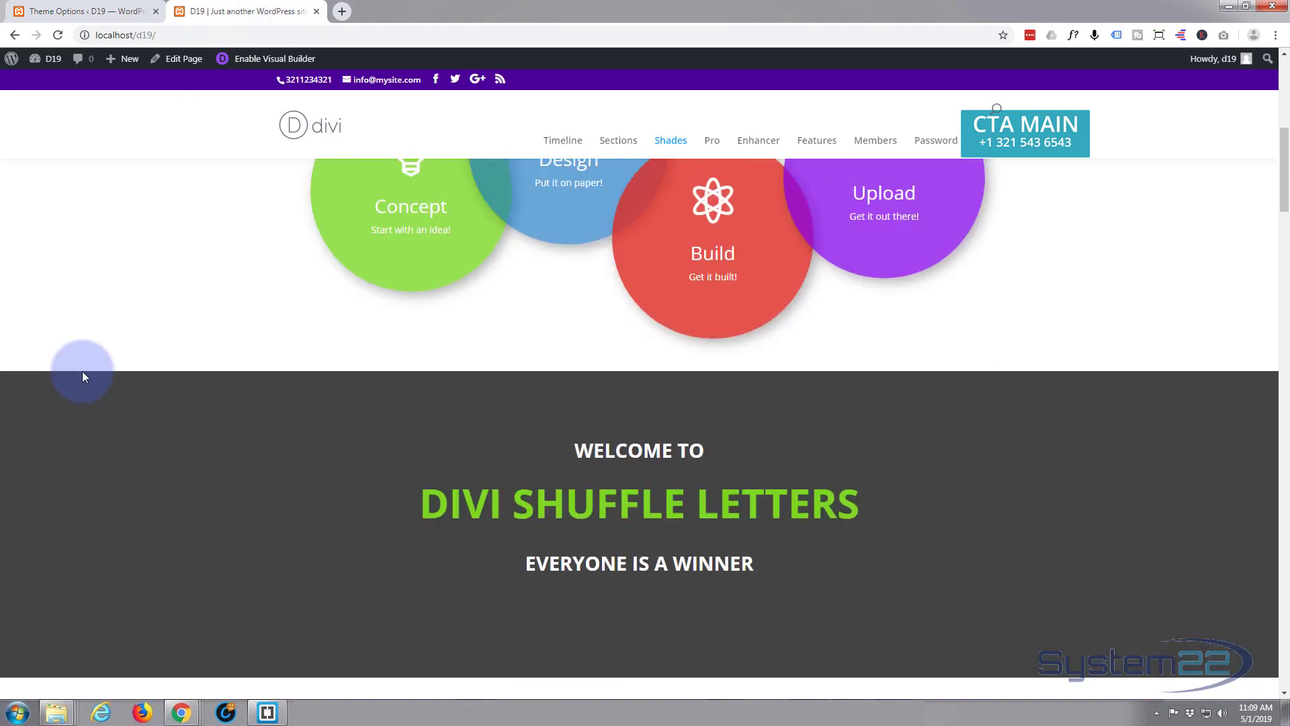
scroll(82, 376, "up", 3)
mouse_move(376, 376)
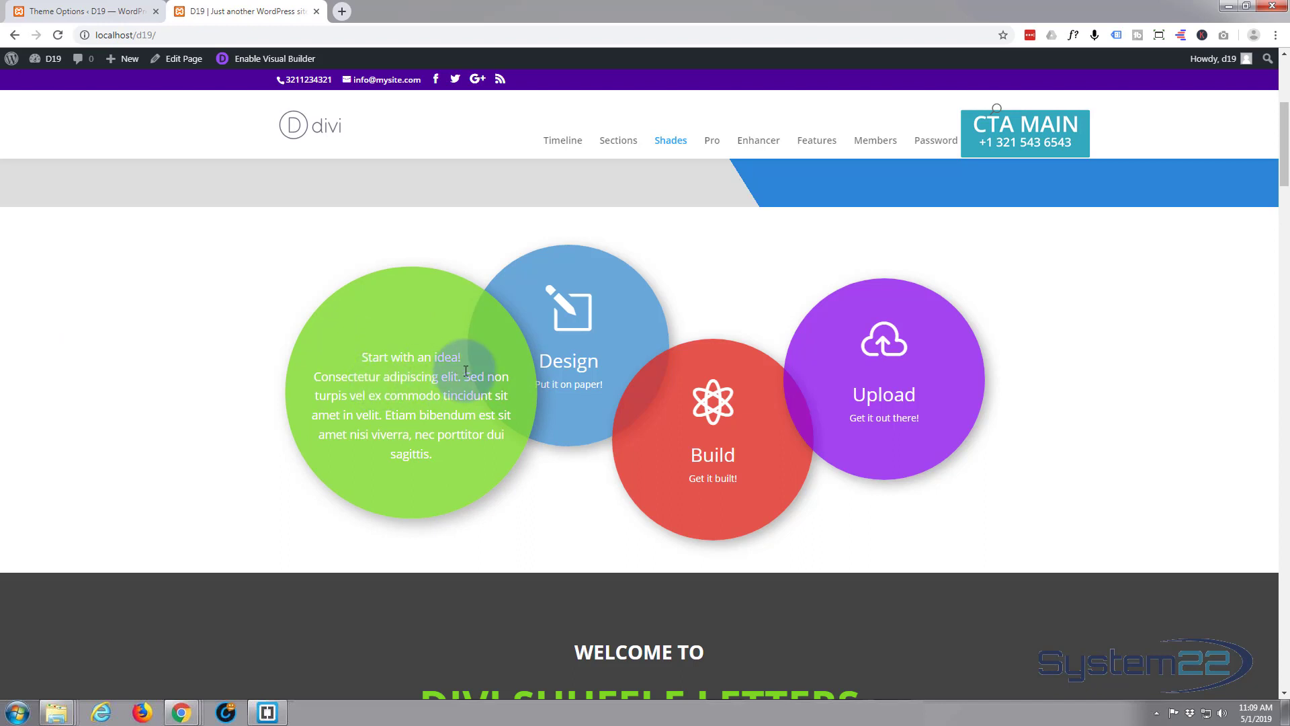
mouse_move(563, 356)
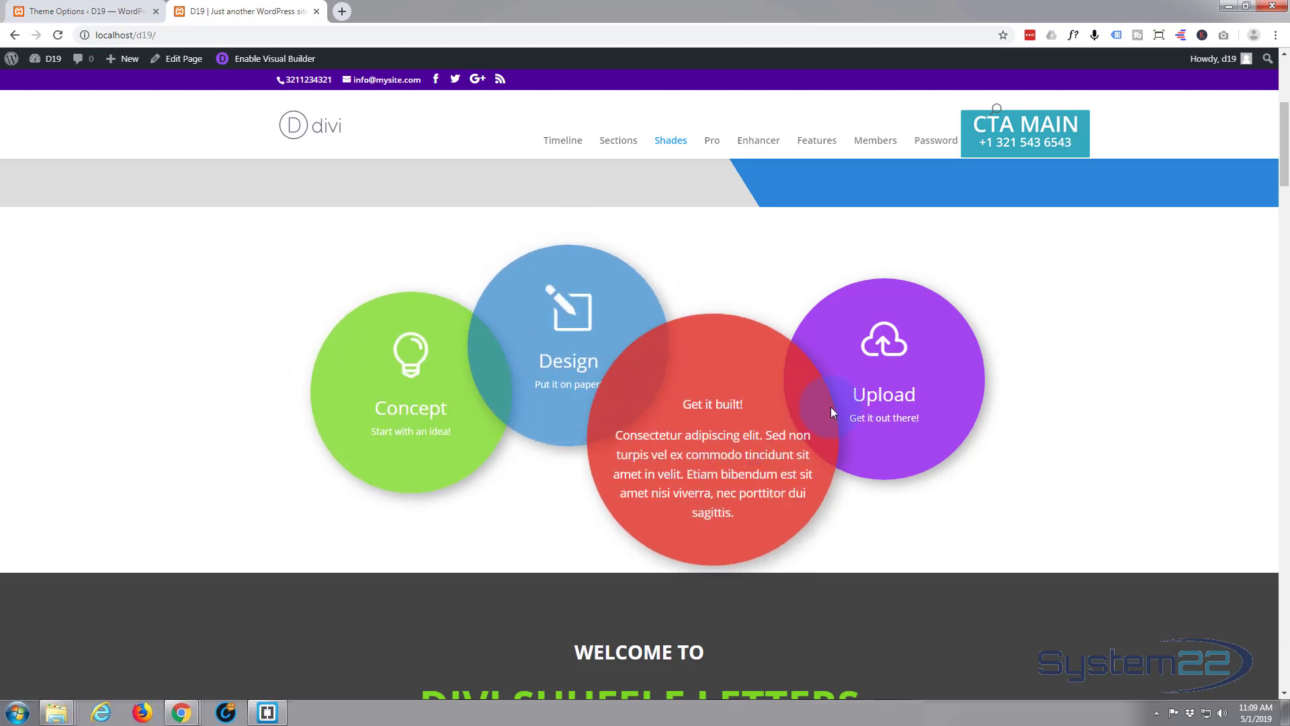
mouse_move(906, 385)
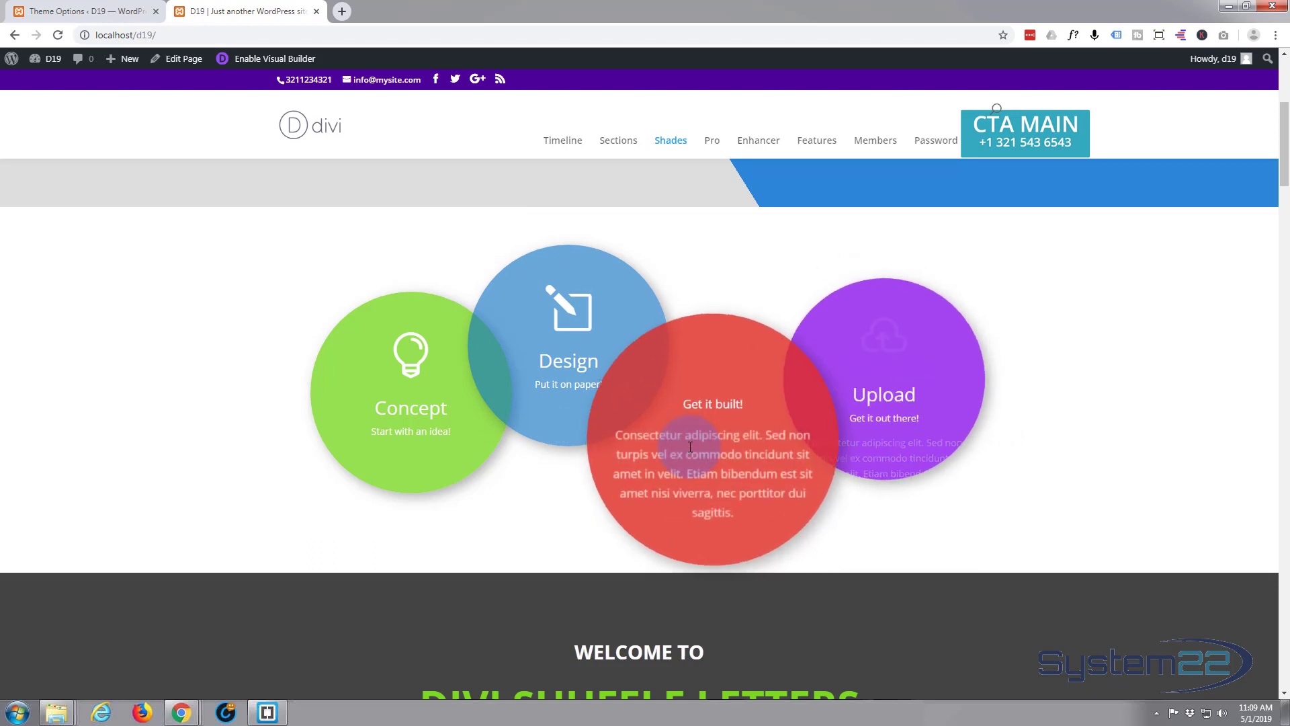